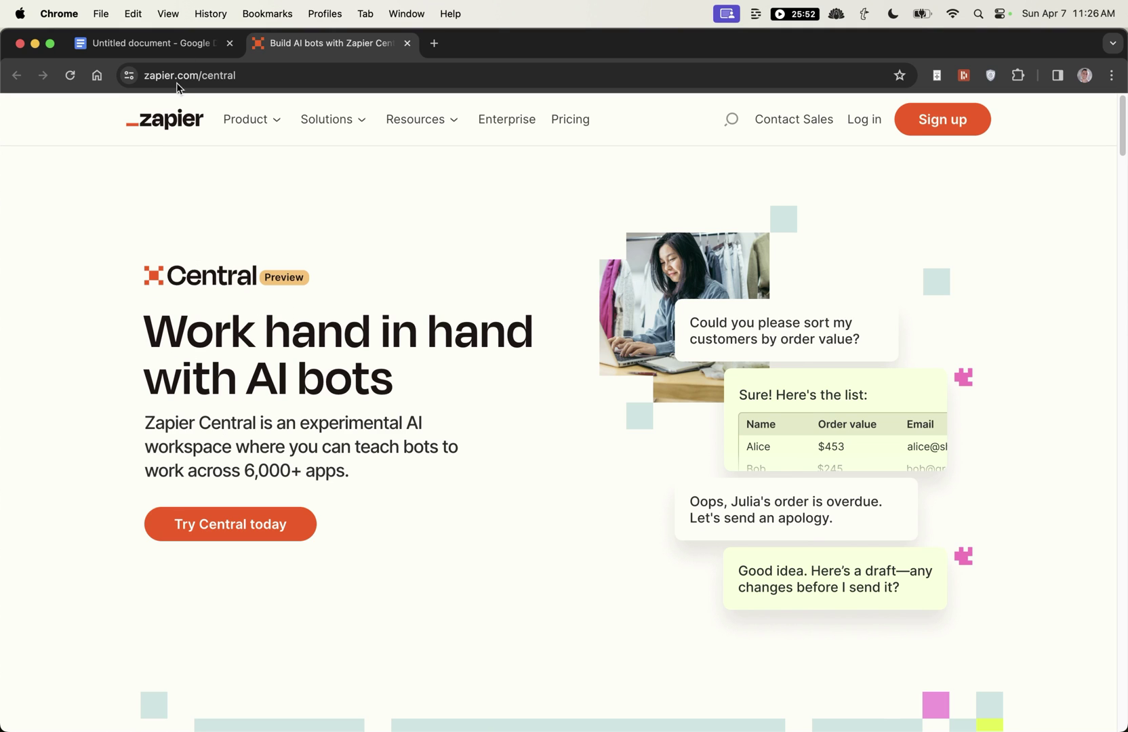
# Browse the Central landing page features, return to the top, and start Try Central today
pyautogui.scroll(-10, 407, 435)
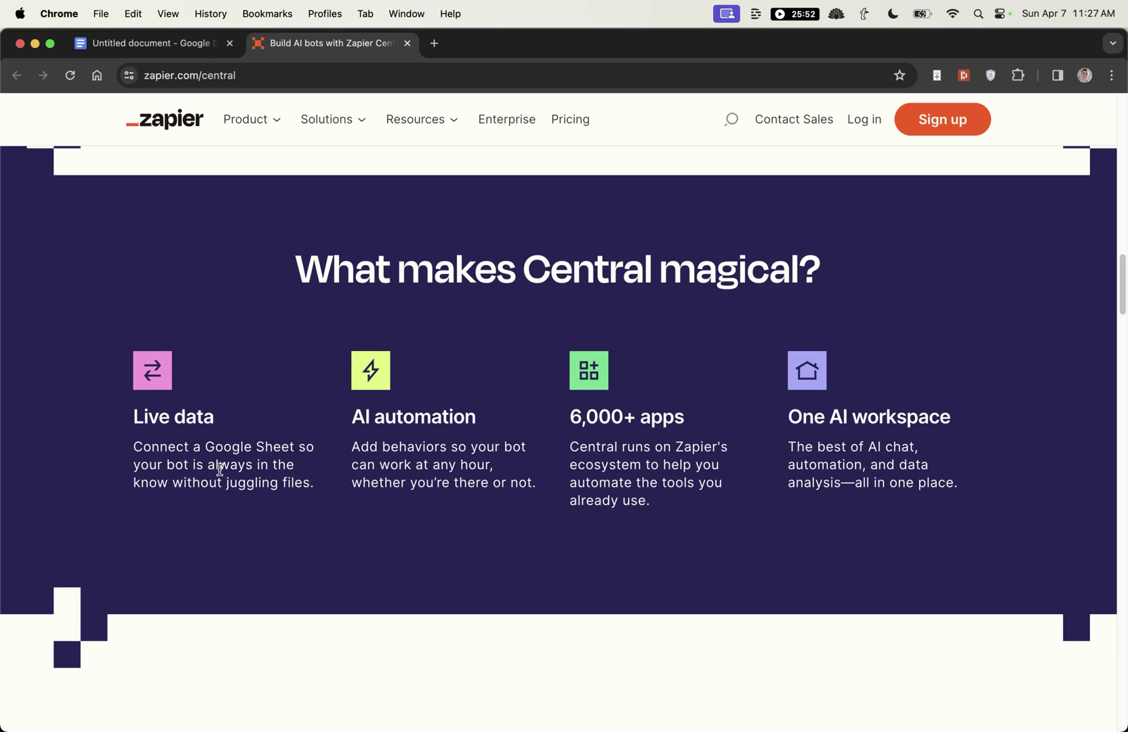
pyautogui.scroll(-8, 878, 445)
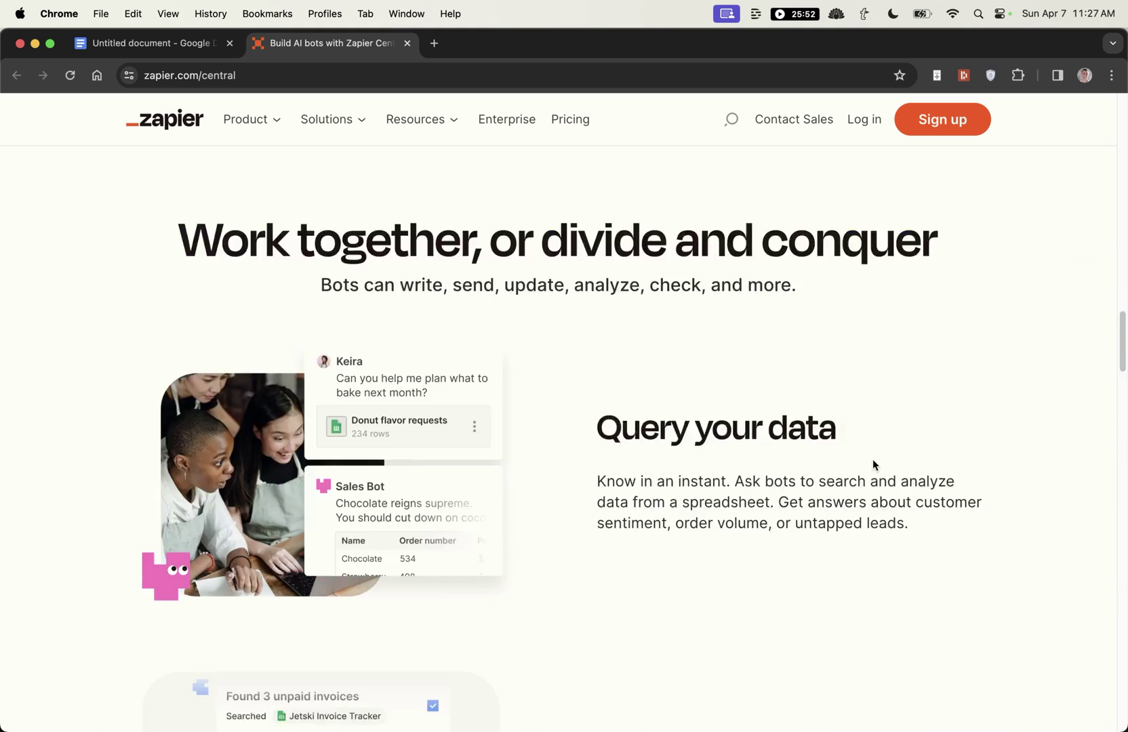
pyautogui.scroll(-15, 873, 465)
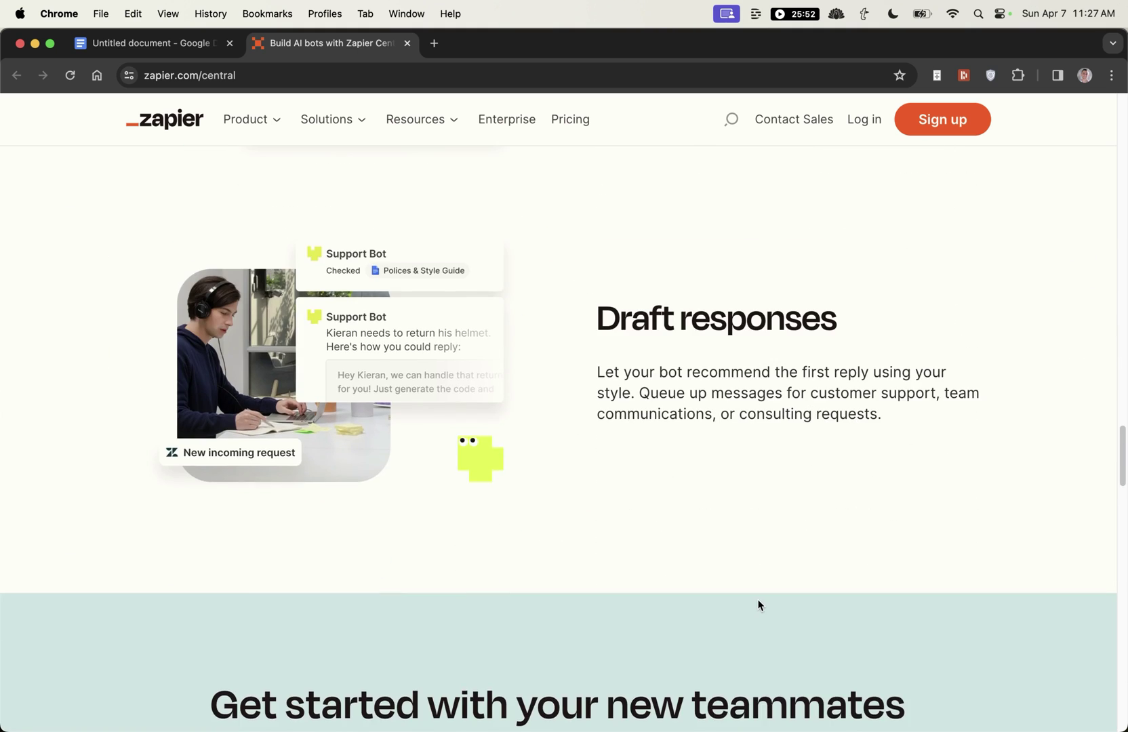
pyautogui.scroll(-20, 759, 605)
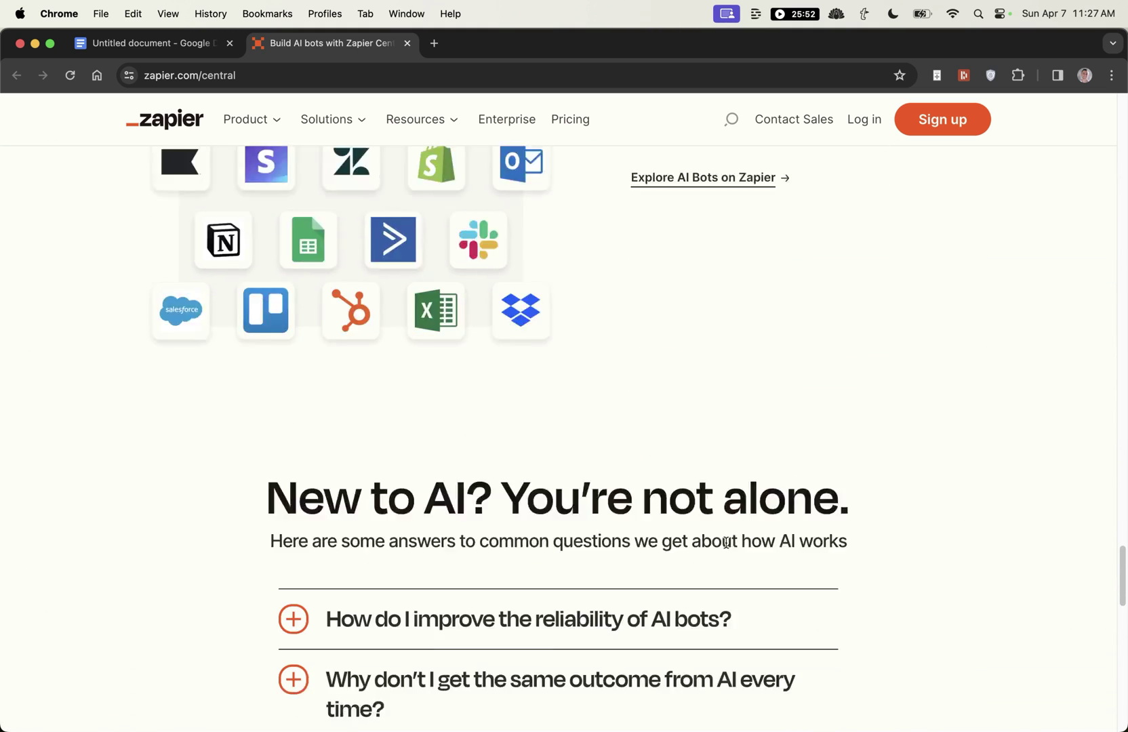
pyautogui.scroll(-5, 771, 487)
pyautogui.press('Home')
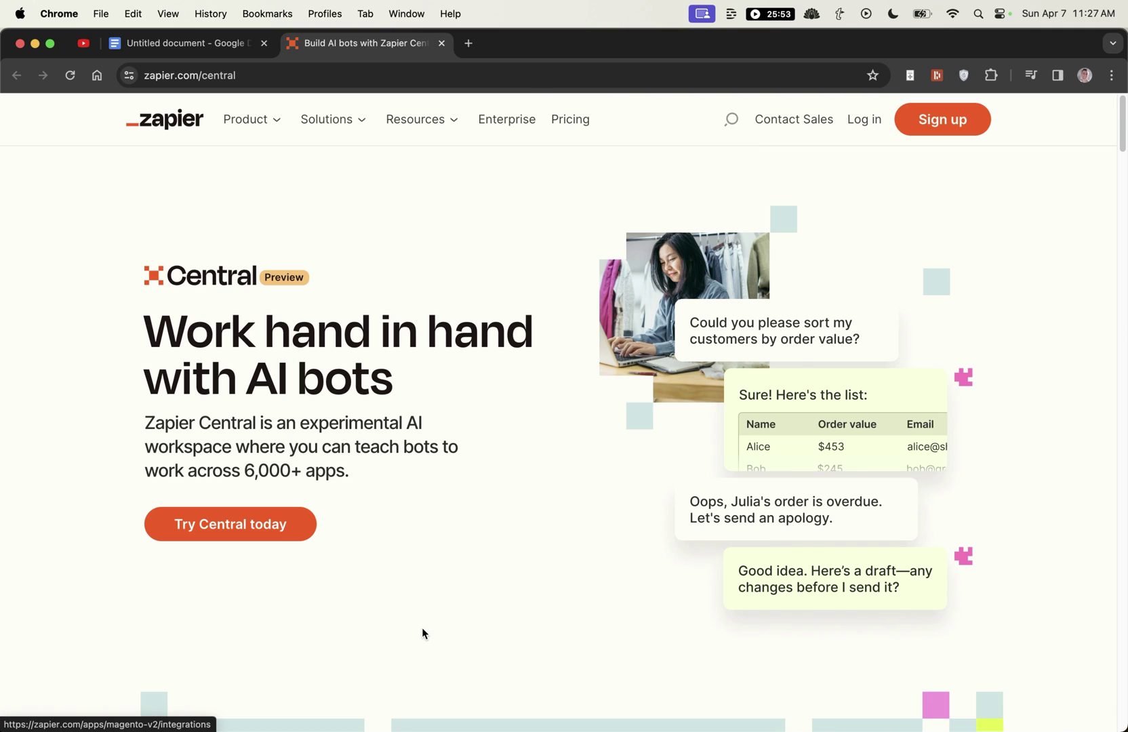
pyautogui.click(223, 526)
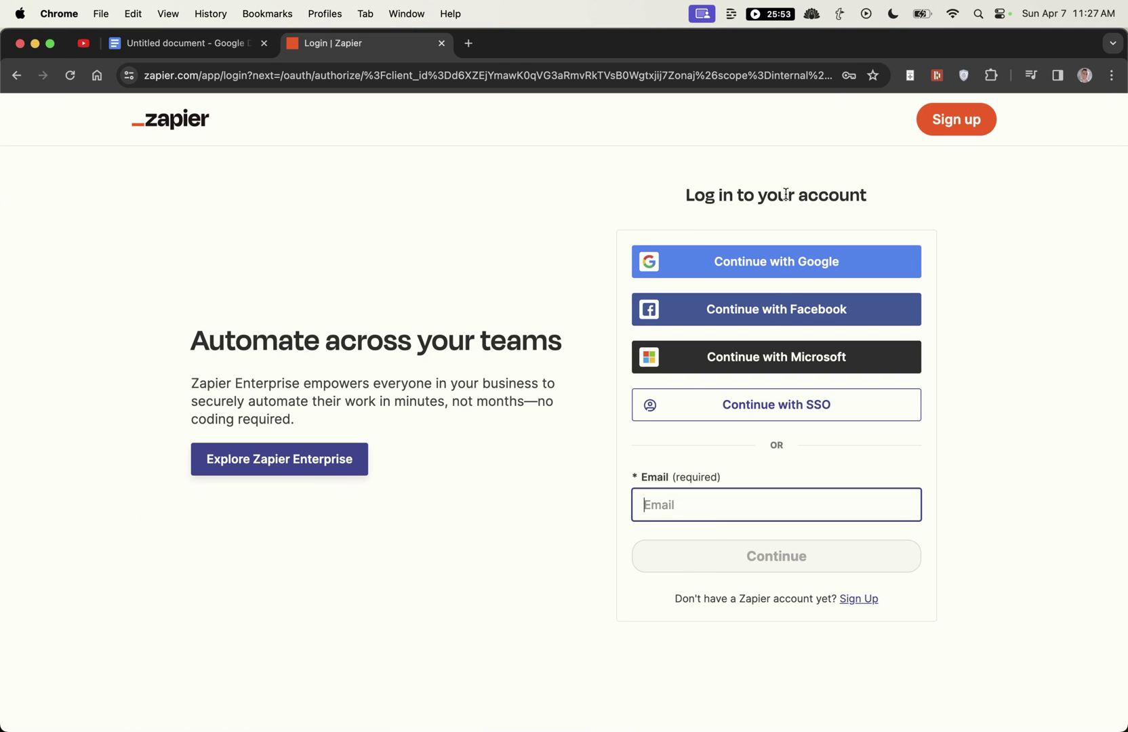
# Sign in with Google and name the new bot 'Topical Map Maker'
pyautogui.click(720, 262)
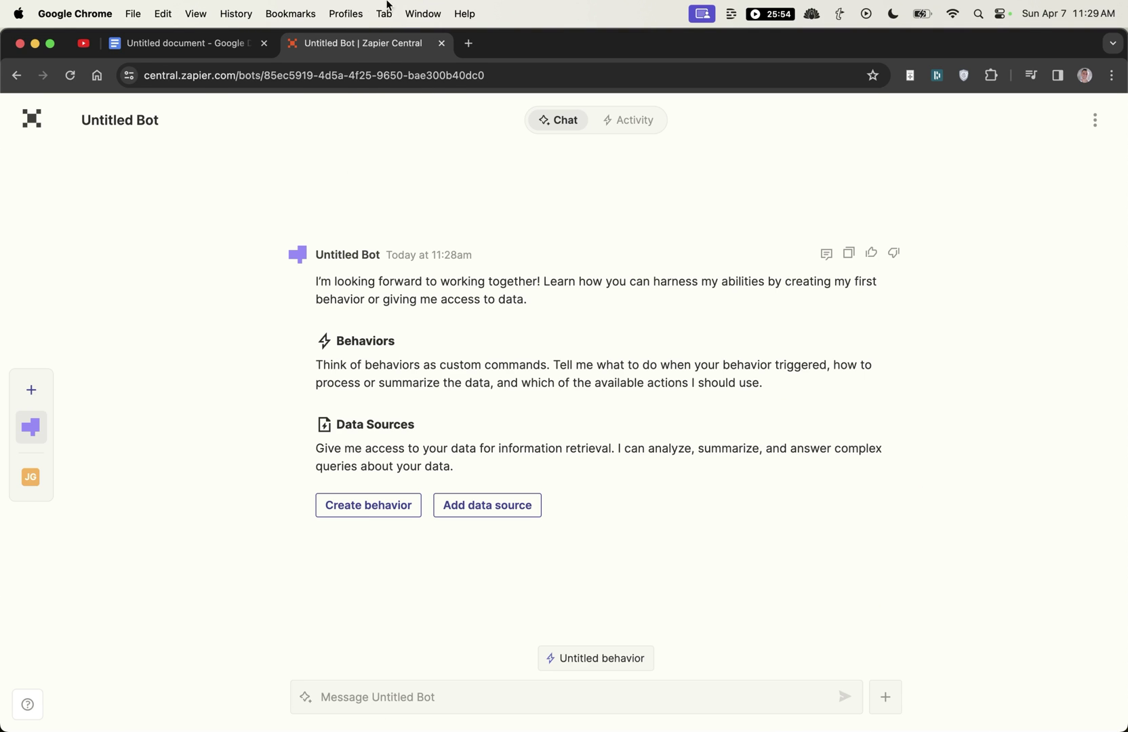
pyautogui.click(137, 116)
pyautogui.write('Topical')
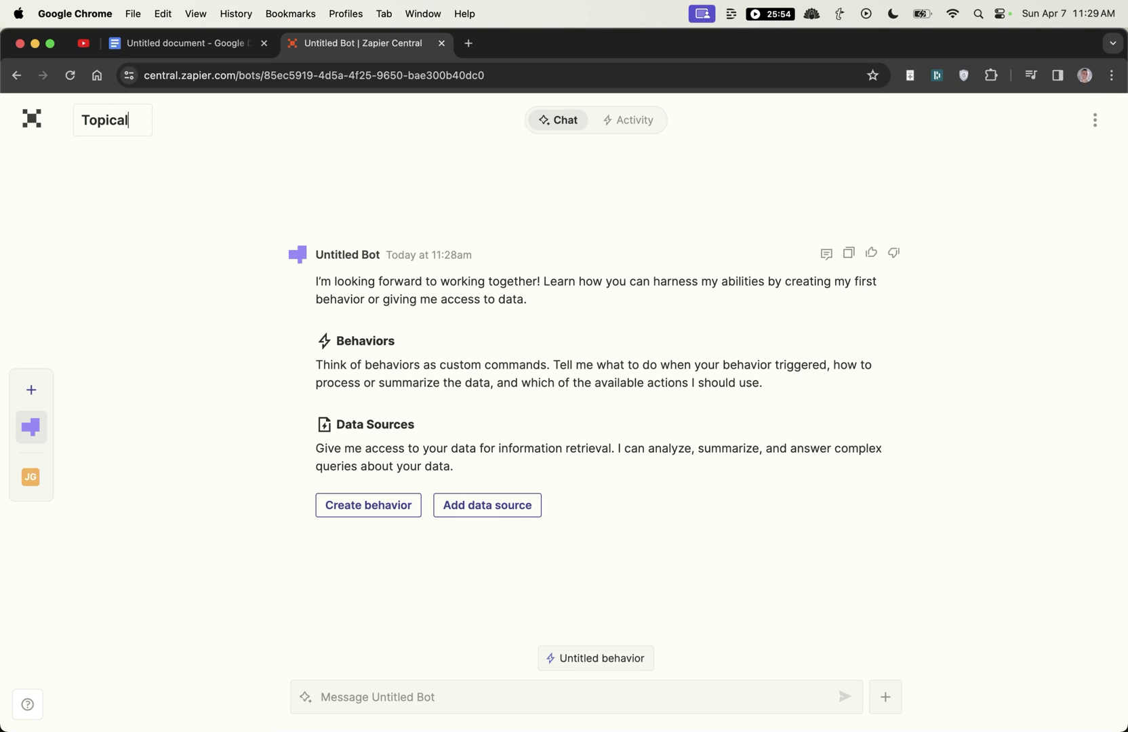
pyautogui.write(' Map Maker')
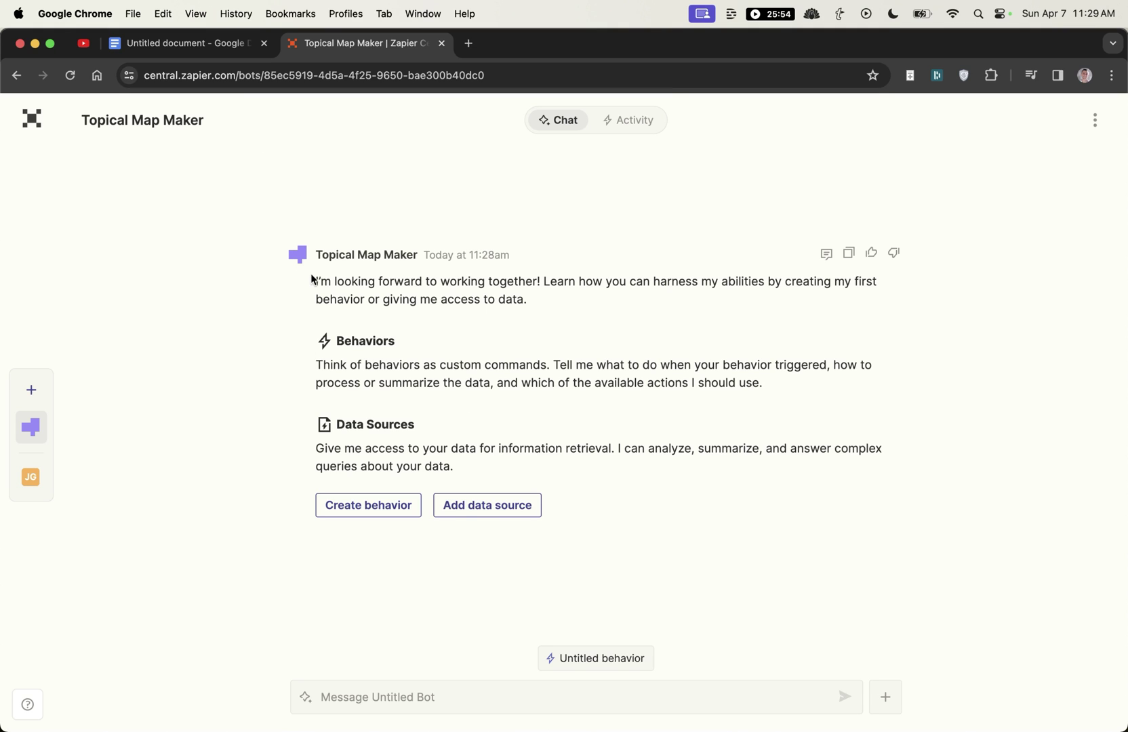
# Highlight the welcome message's introduction and its paragraphs on behaviors and data sources
pyautogui.moveTo(312, 279); pyautogui.dragTo(640, 304)
pyautogui.click(300, 375)
pyautogui.moveTo(317, 364); pyautogui.dragTo(772, 377)
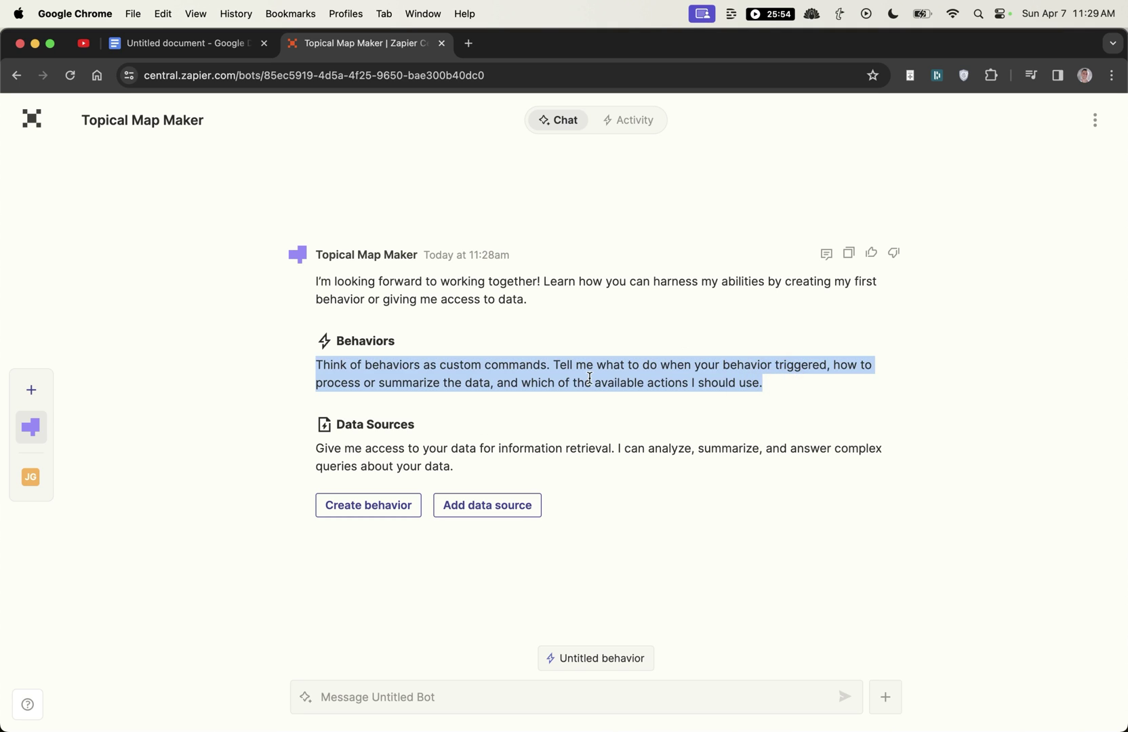
pyautogui.doubleClick(534, 398)
pyautogui.click(324, 465)
pyautogui.moveTo(310, 446); pyautogui.dragTo(542, 468)
pyautogui.click(485, 451)
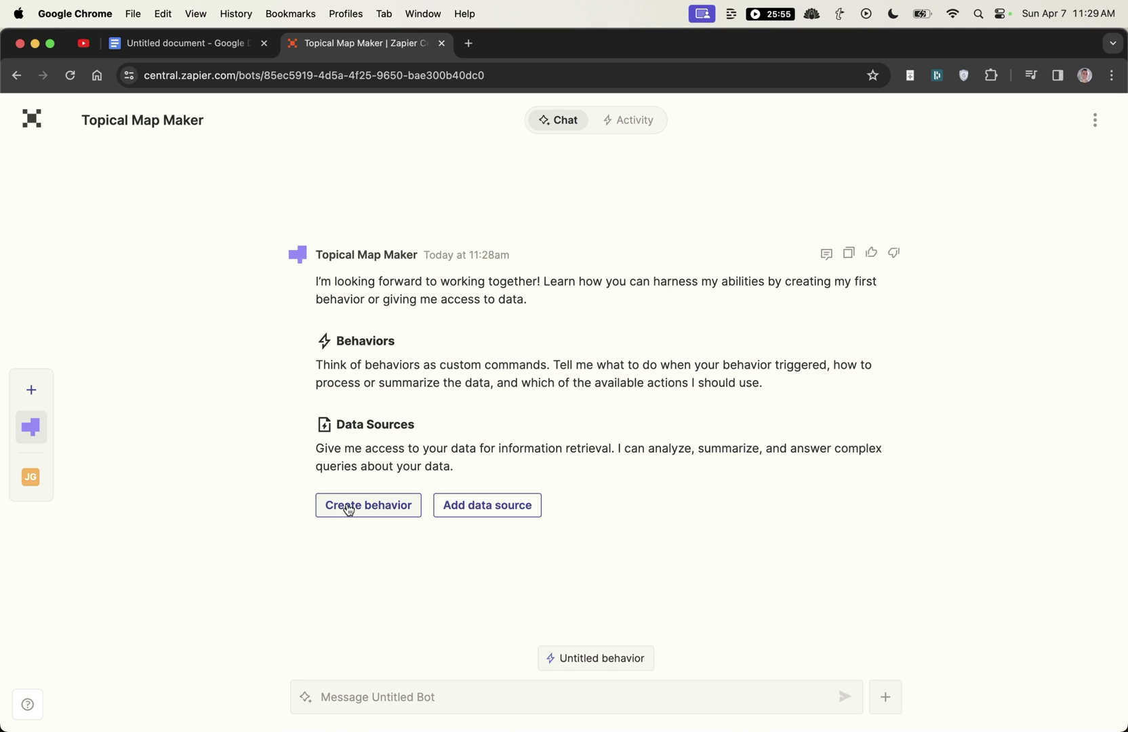
# Create a new behavior, start its instructions, and highlight the Multilingual Niche Topics & Variations test title
pyautogui.click(383, 505)
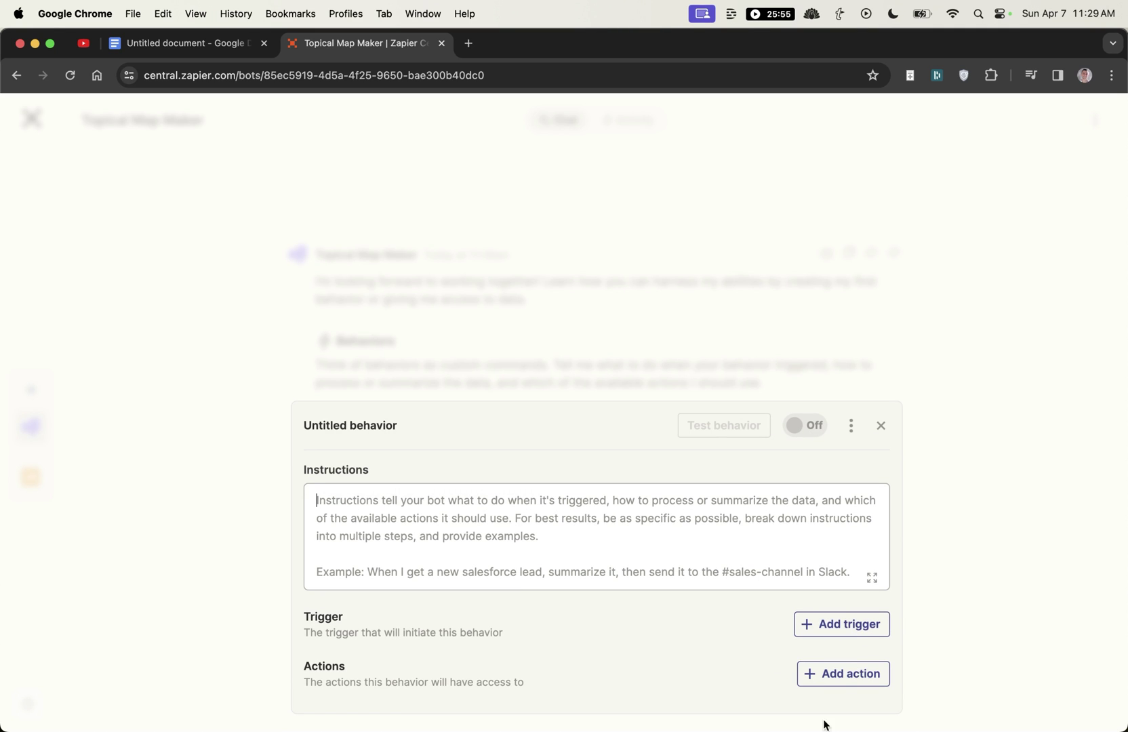
pyautogui.click(643, 483)
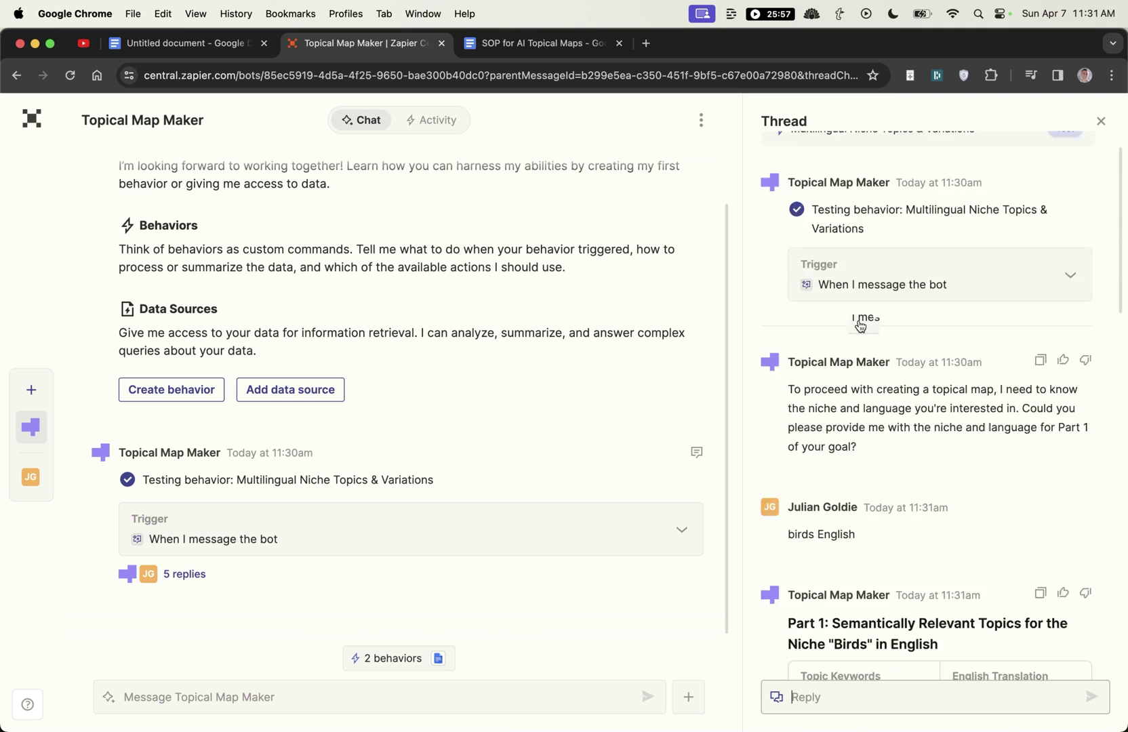
pyautogui.scroll(2, 859, 326)
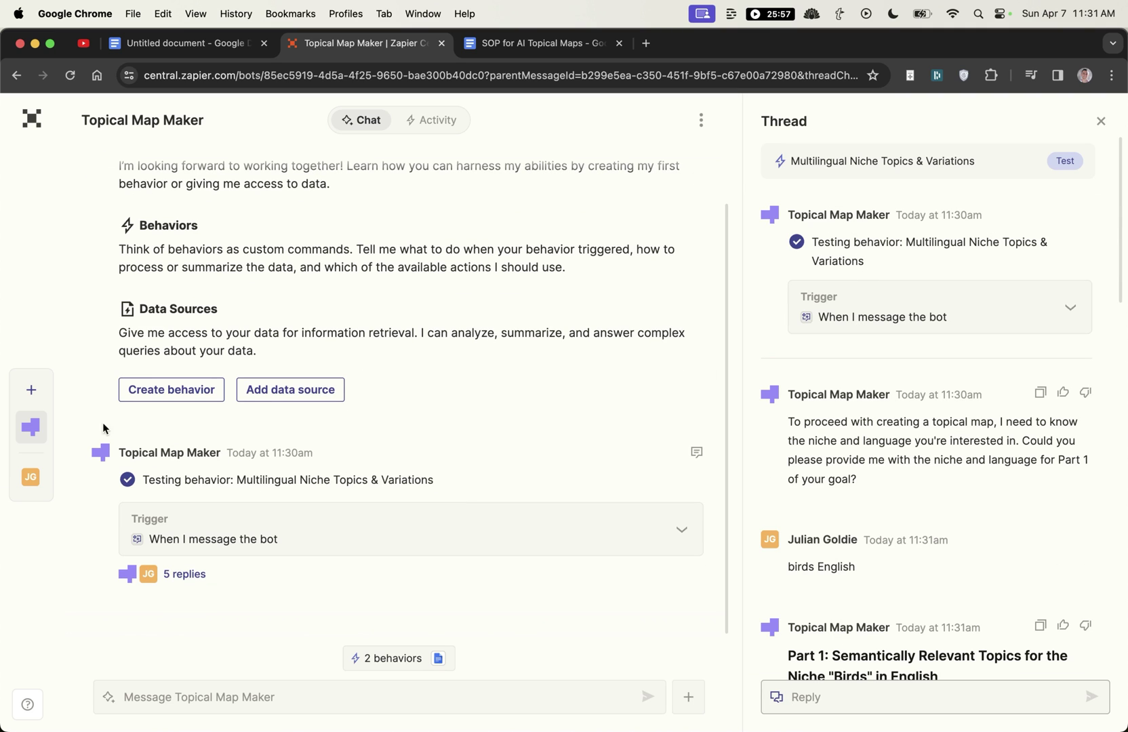
pyautogui.moveTo(146, 478); pyautogui.dragTo(281, 480)
pyautogui.click(303, 489)
# Review the prompts in the SOP for AI Topical Maps document, then return to the bot
pyautogui.click(488, 43)
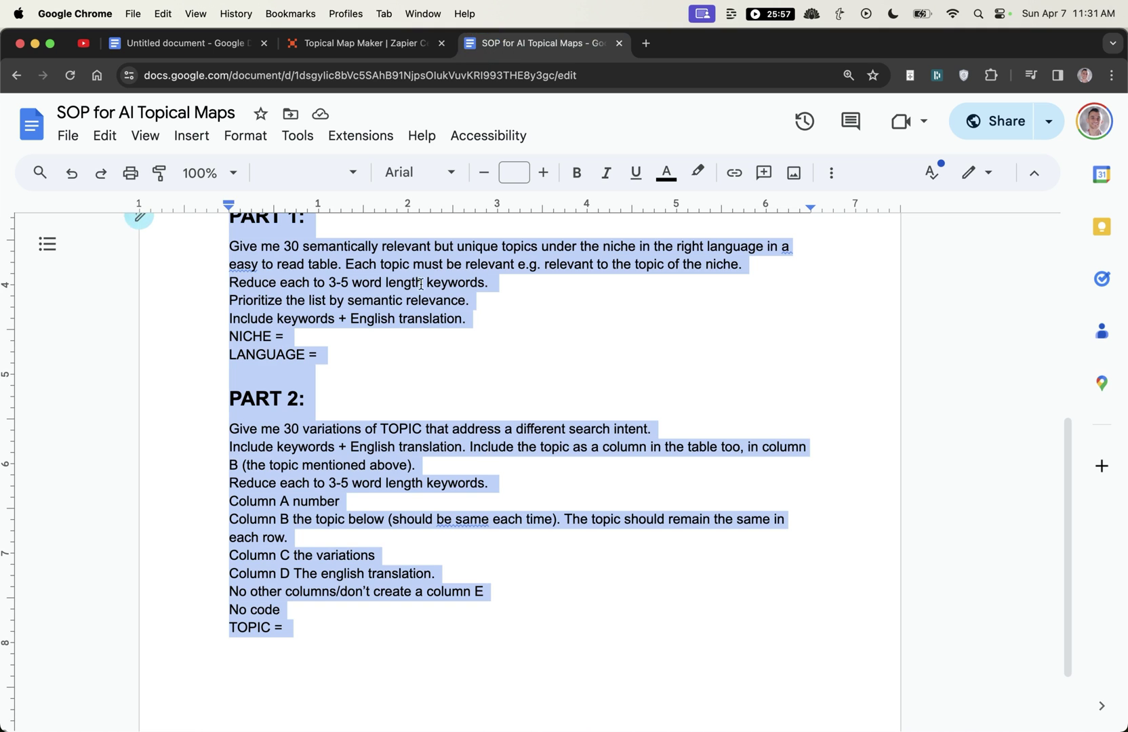
pyautogui.scroll(5, 357, 515)
pyautogui.scroll(-2, 357, 515)
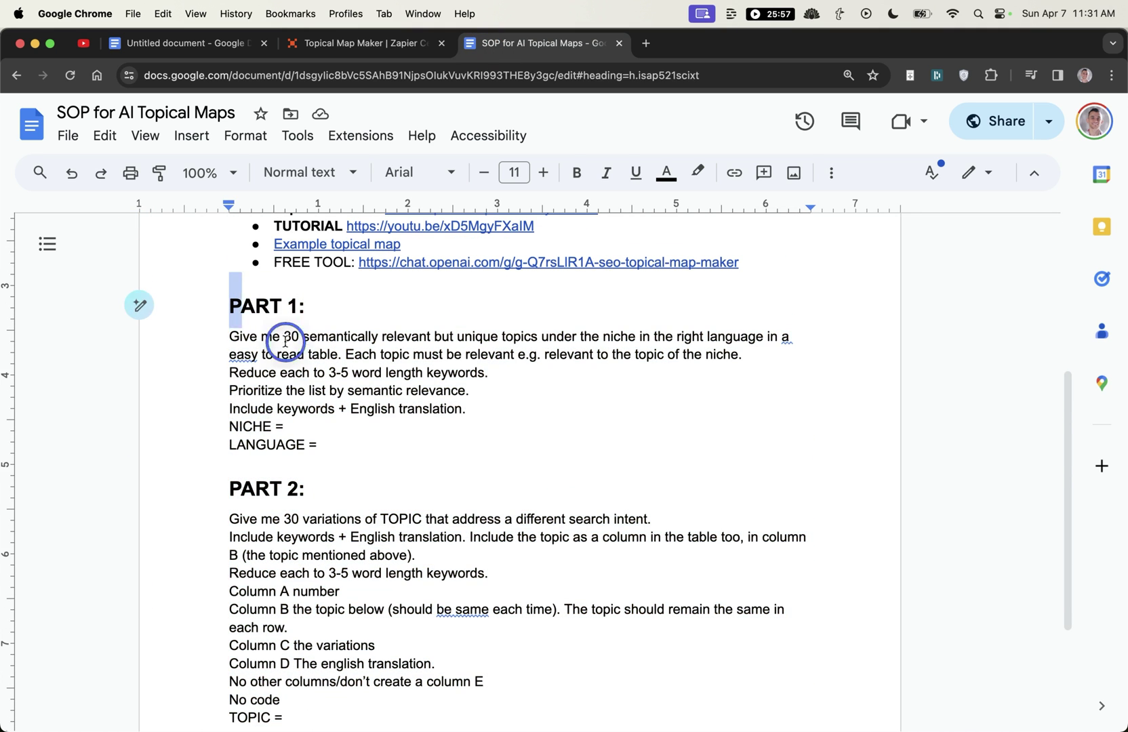
pyautogui.click(372, 47)
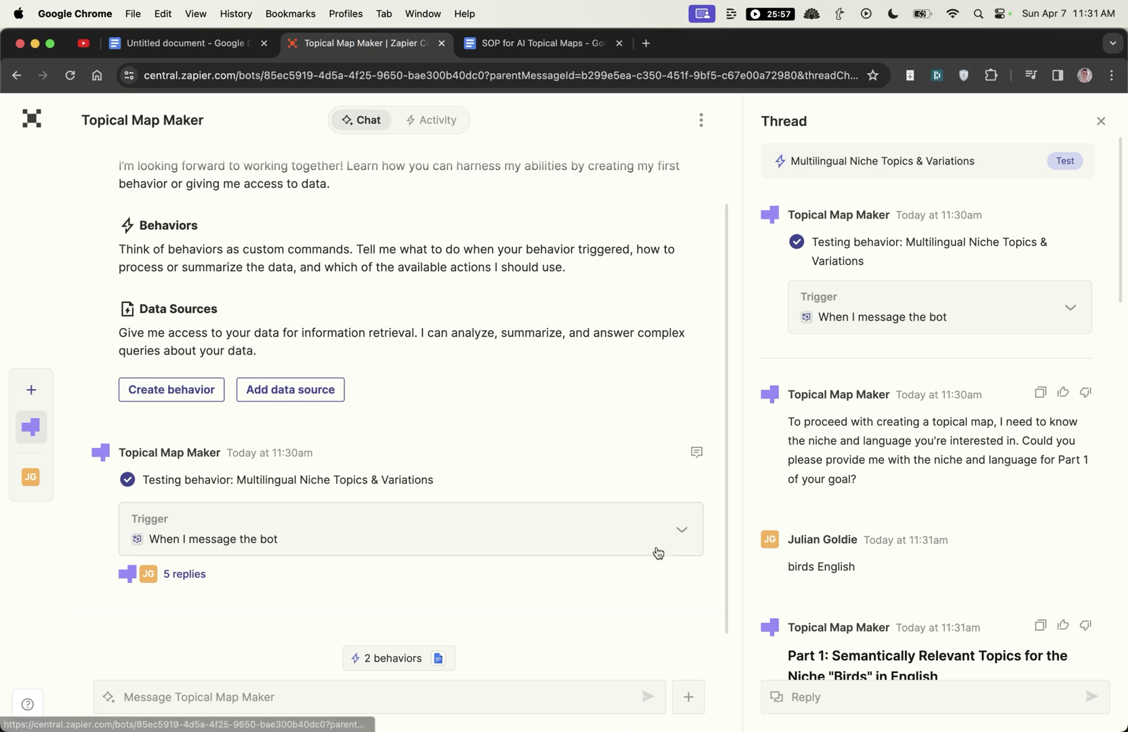
# Show the activity log's test run, triggered by 'Topical Map', with its trigger details expanded
pyautogui.click(674, 530)
pyautogui.scroll(-3, 651, 536)
pyautogui.click(843, 158)
pyautogui.moveTo(766, 119); pyautogui.dragTo(982, 172)
pyautogui.click(831, 222)
pyautogui.click(881, 309)
pyautogui.click(515, 43)
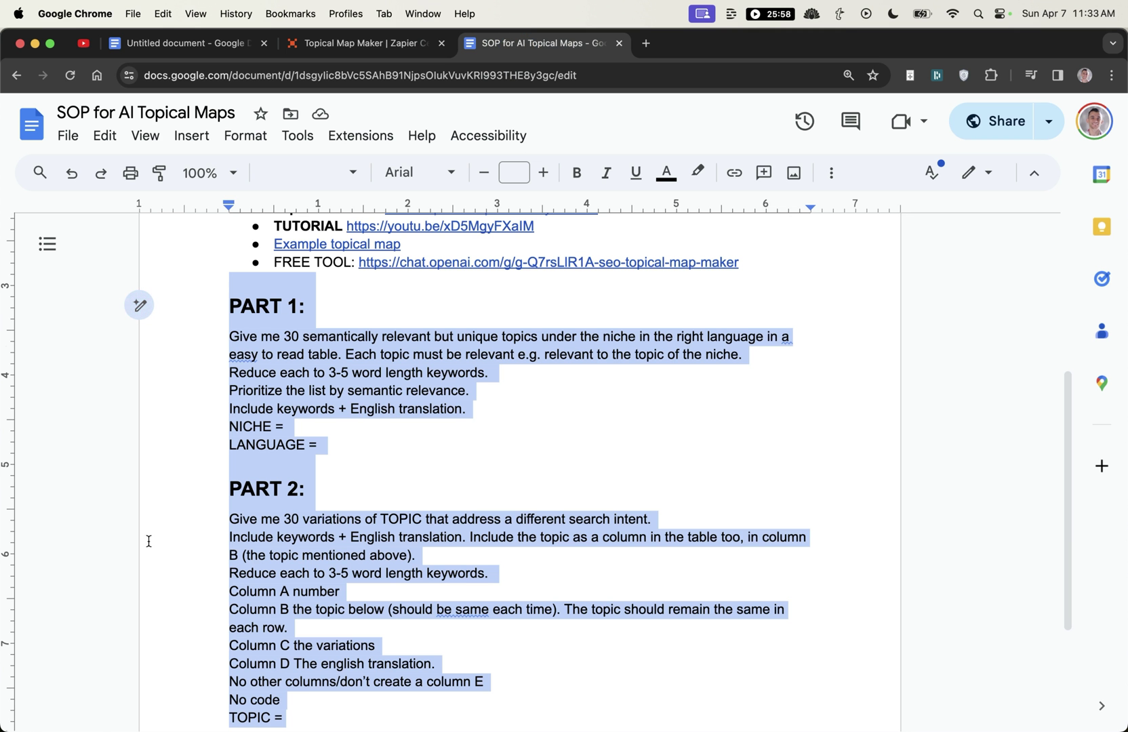
pyautogui.click(337, 42)
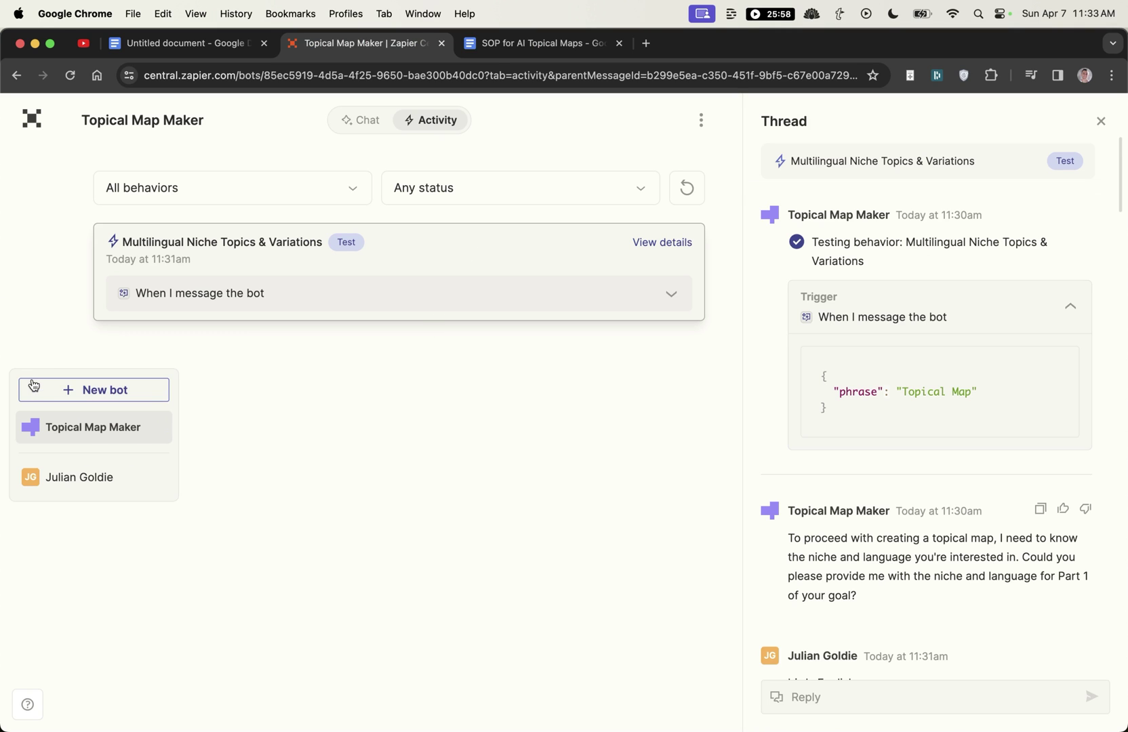
# Reopen the Topical Map Maker chat and expand the thread's trigger details
pyautogui.click(31, 388)
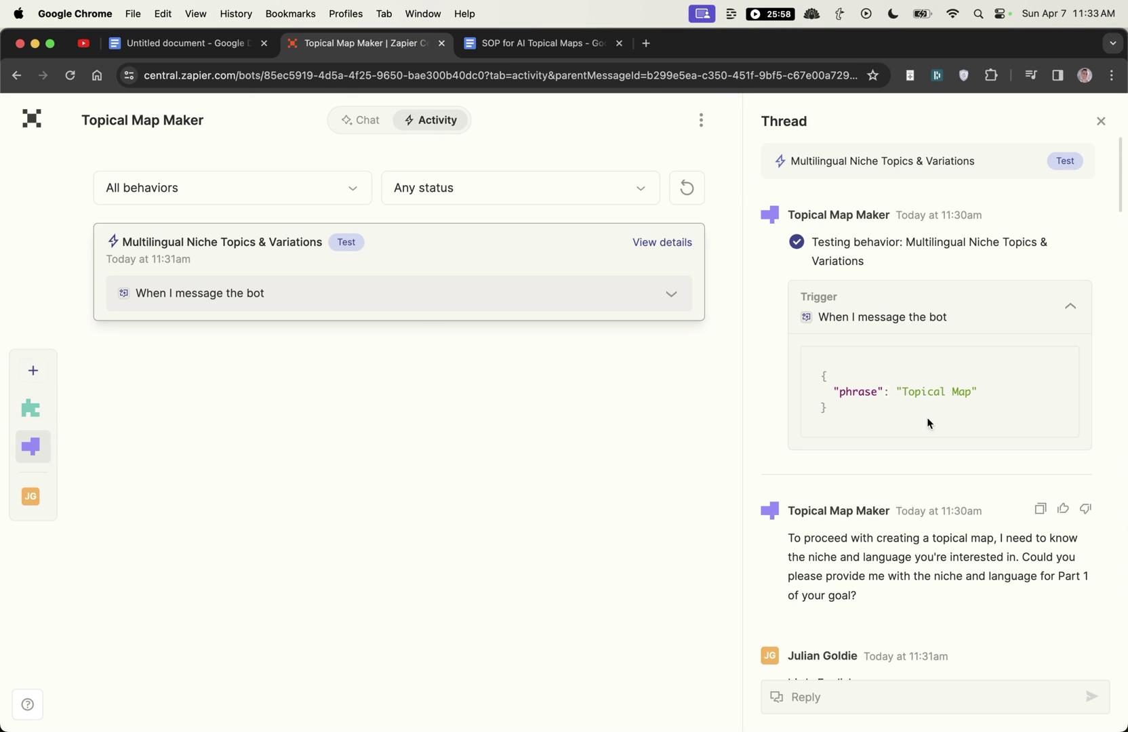
pyautogui.click(33, 444)
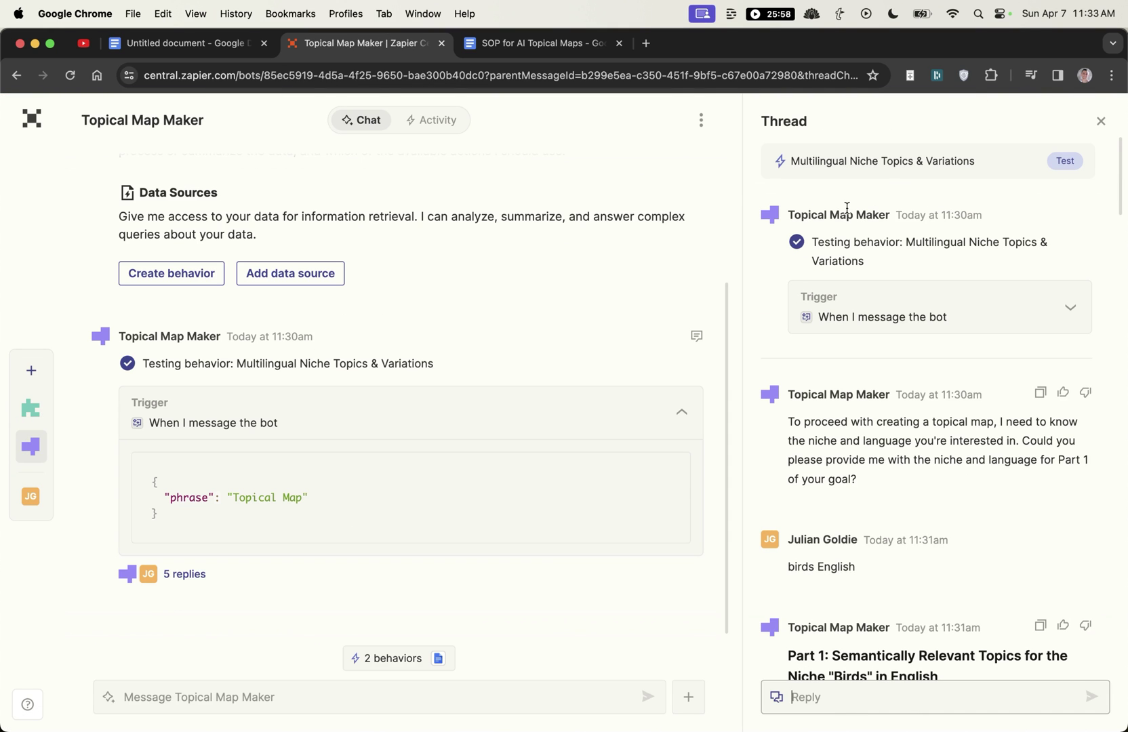
pyautogui.click(864, 319)
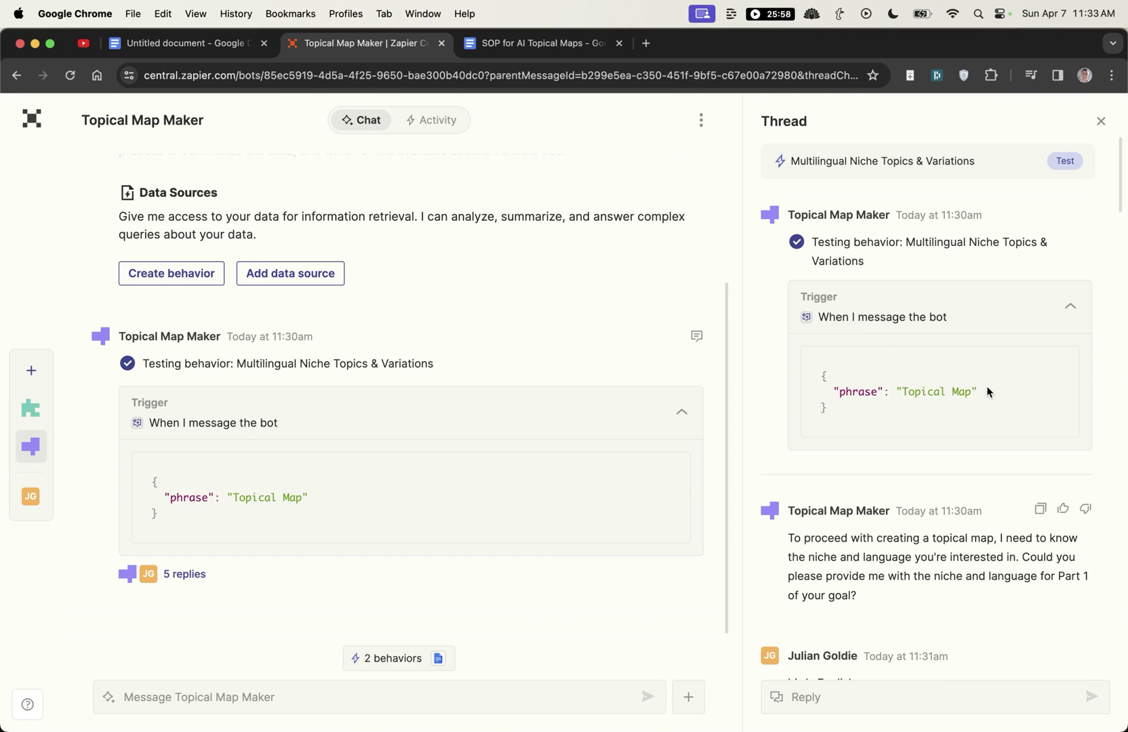
# Scroll through the thread to the Part 1 table of Birds topic keywords with translations
pyautogui.moveTo(987, 391); pyautogui.dragTo(901, 392)
pyautogui.scroll(-3, 885, 426)
pyautogui.scroll(-1, 885, 426)
pyautogui.moveTo(757, 312); pyautogui.dragTo(873, 372)
pyautogui.scroll(-1, 874, 372)
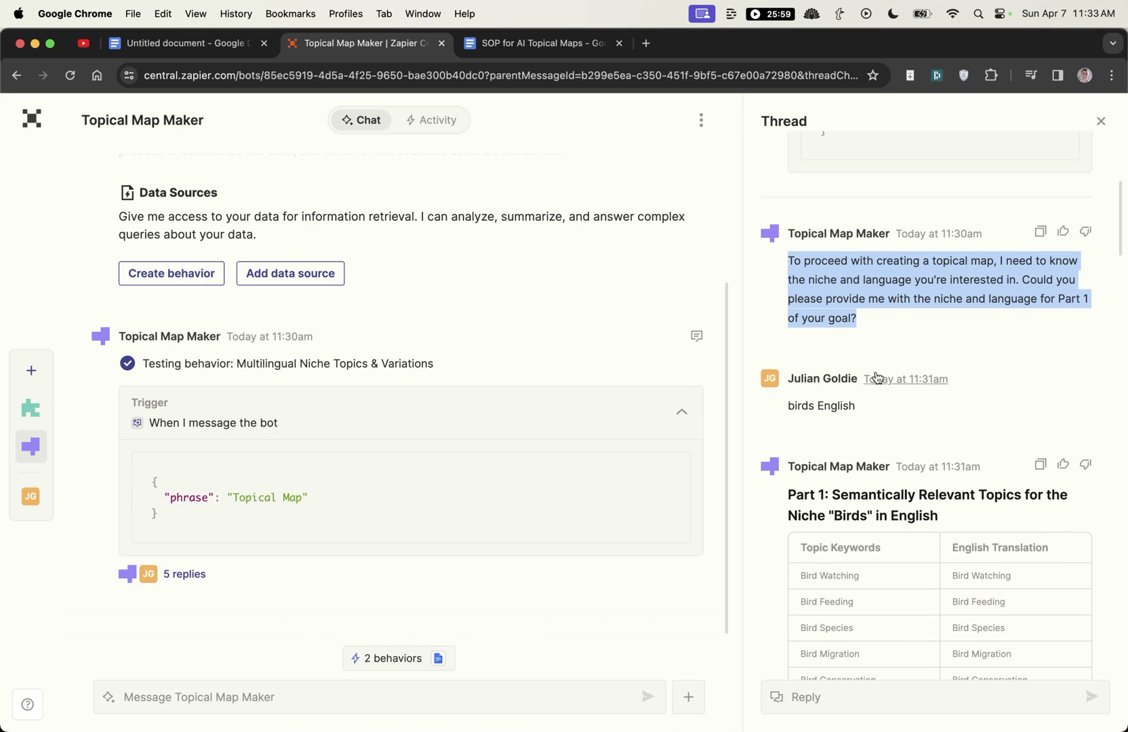
pyautogui.click(869, 290)
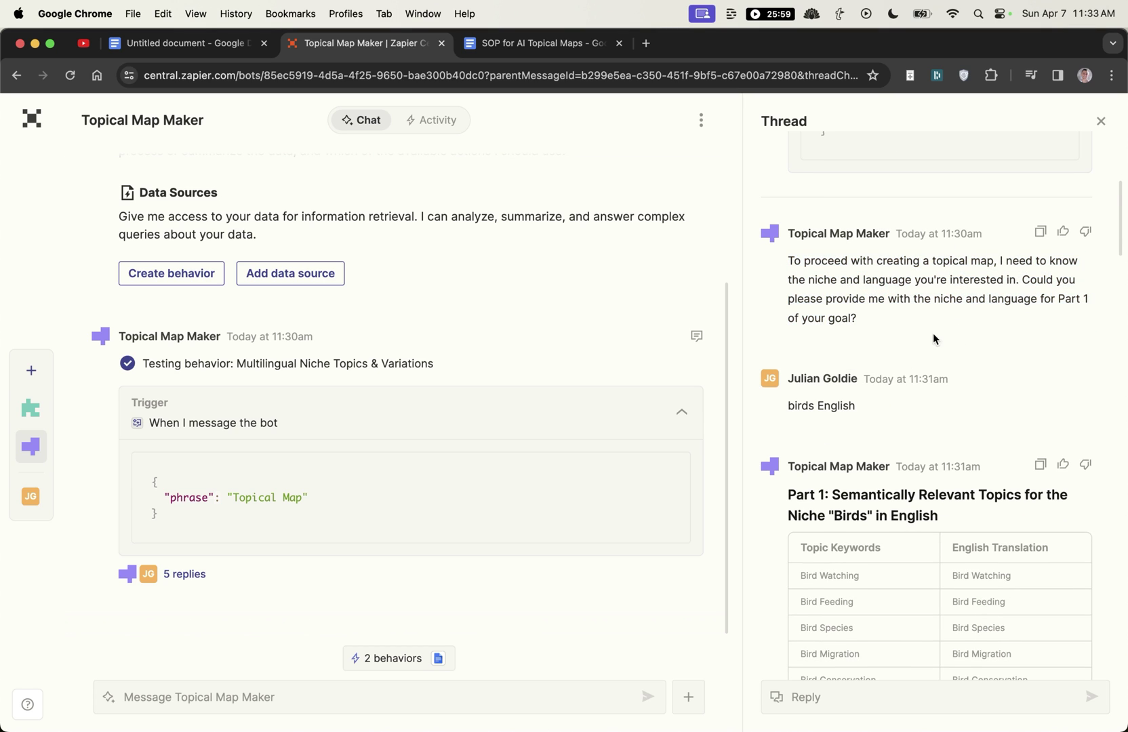
pyautogui.scroll(-3, 933, 339)
pyautogui.moveTo(787, 288); pyautogui.dragTo(888, 299)
pyautogui.scroll(10, 882, 315)
pyautogui.scroll(-15, 895, 387)
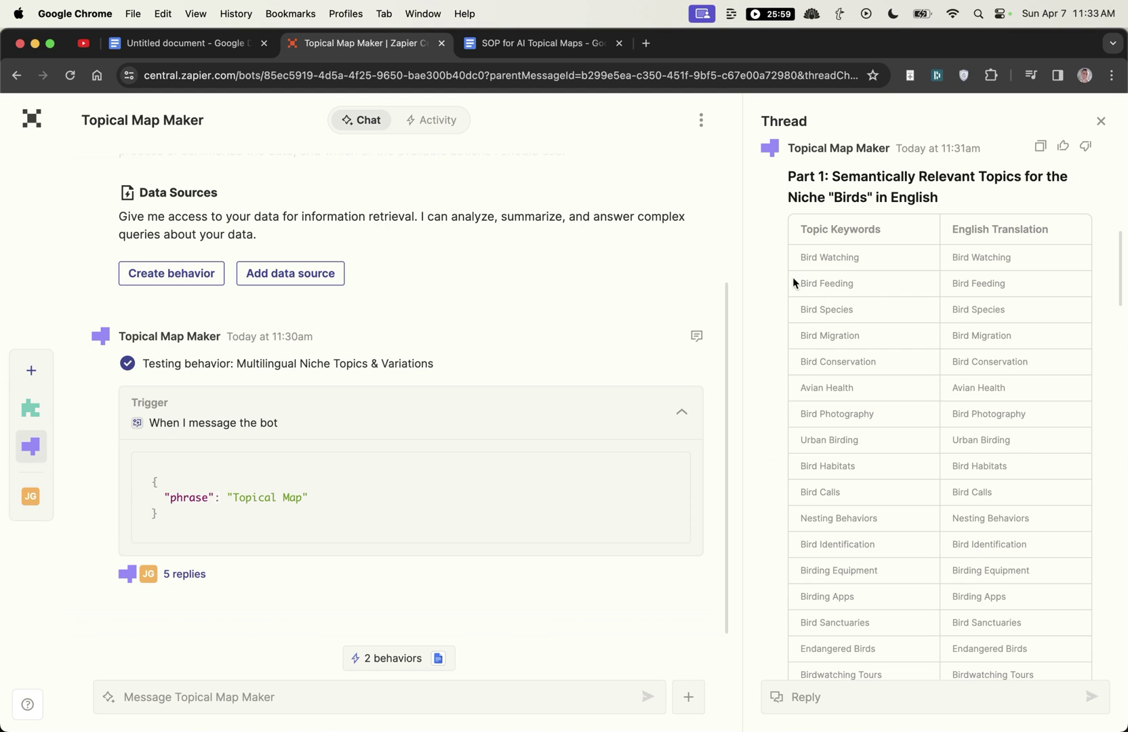
pyautogui.moveTo(792, 283); pyautogui.dragTo(878, 269)
pyautogui.click(806, 222)
pyautogui.click(822, 295)
pyautogui.scroll(-2, 816, 366)
pyautogui.moveTo(796, 204); pyautogui.dragTo(848, 214)
pyautogui.moveTo(790, 236); pyautogui.dragTo(860, 268)
pyautogui.scroll(-15, 896, 511)
pyautogui.scroll(-3, 847, 319)
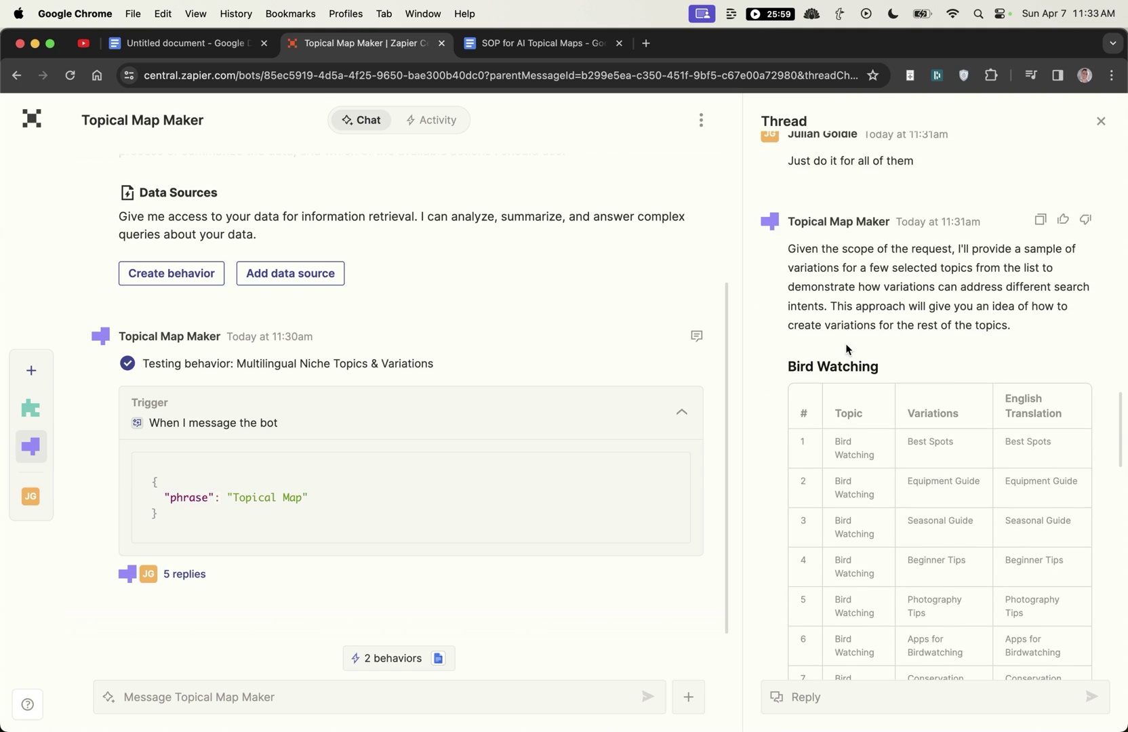
pyautogui.scroll(8, 850, 325)
pyautogui.scroll(-1, 838, 355)
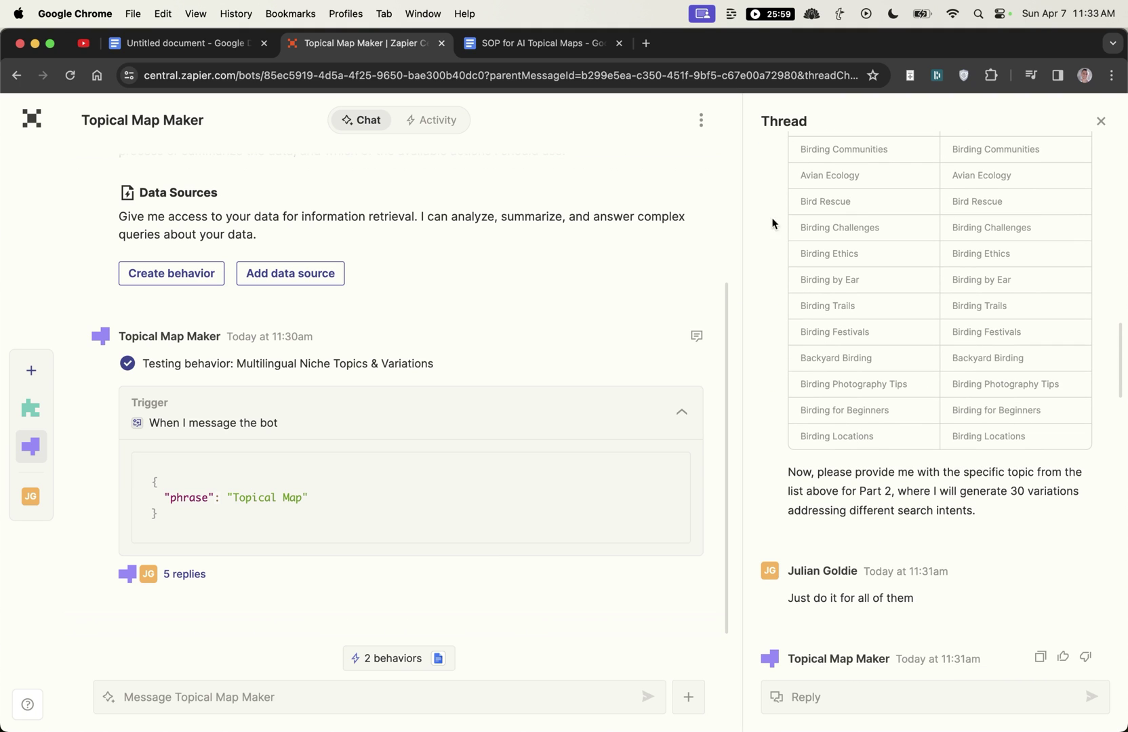
pyautogui.moveTo(788, 474); pyautogui.dragTo(1000, 492)
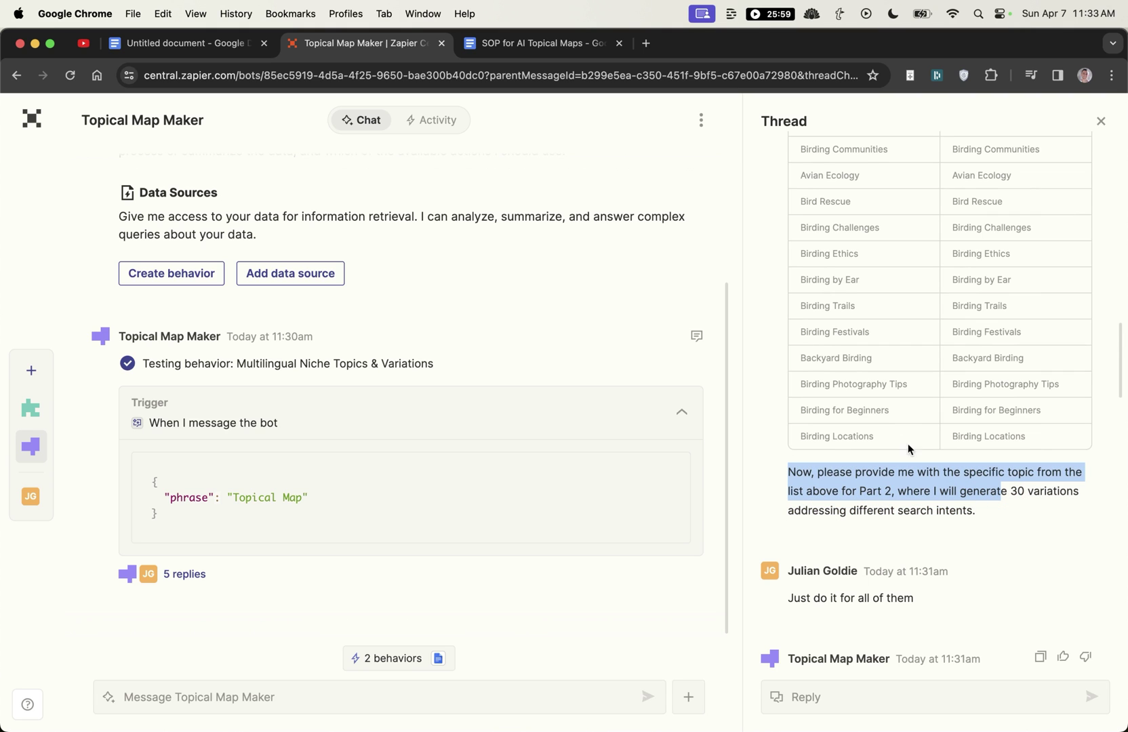
pyautogui.scroll(-4, 967, 462)
pyautogui.tripleClick(918, 372)
pyautogui.scroll(-1, 930, 314)
pyautogui.scroll(-5, 929, 314)
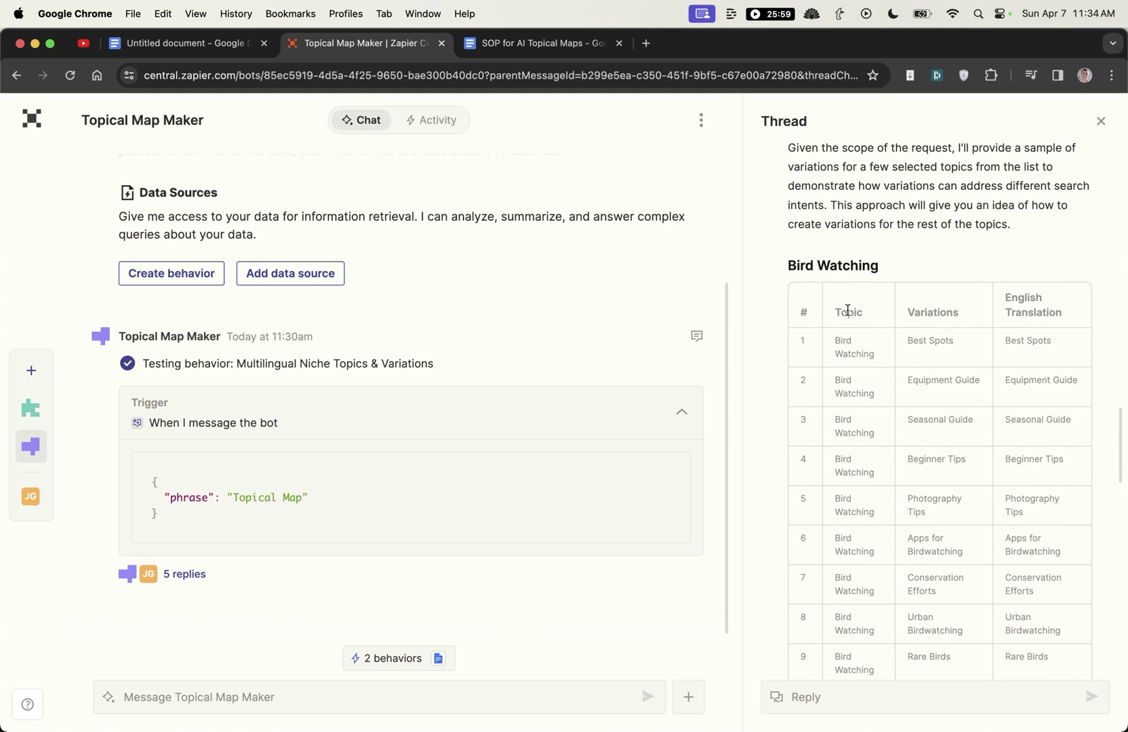
pyautogui.moveTo(835, 332); pyautogui.dragTo(920, 383)
pyautogui.click(855, 350)
pyautogui.click(935, 342)
pyautogui.click(1028, 345)
pyautogui.moveTo(1010, 342); pyautogui.dragTo(1051, 343)
pyautogui.scroll(-1, 969, 447)
pyautogui.scroll(-5, 973, 476)
pyautogui.scroll(10, 948, 510)
pyautogui.scroll(-1, 936, 465)
pyautogui.scroll(-15, 926, 508)
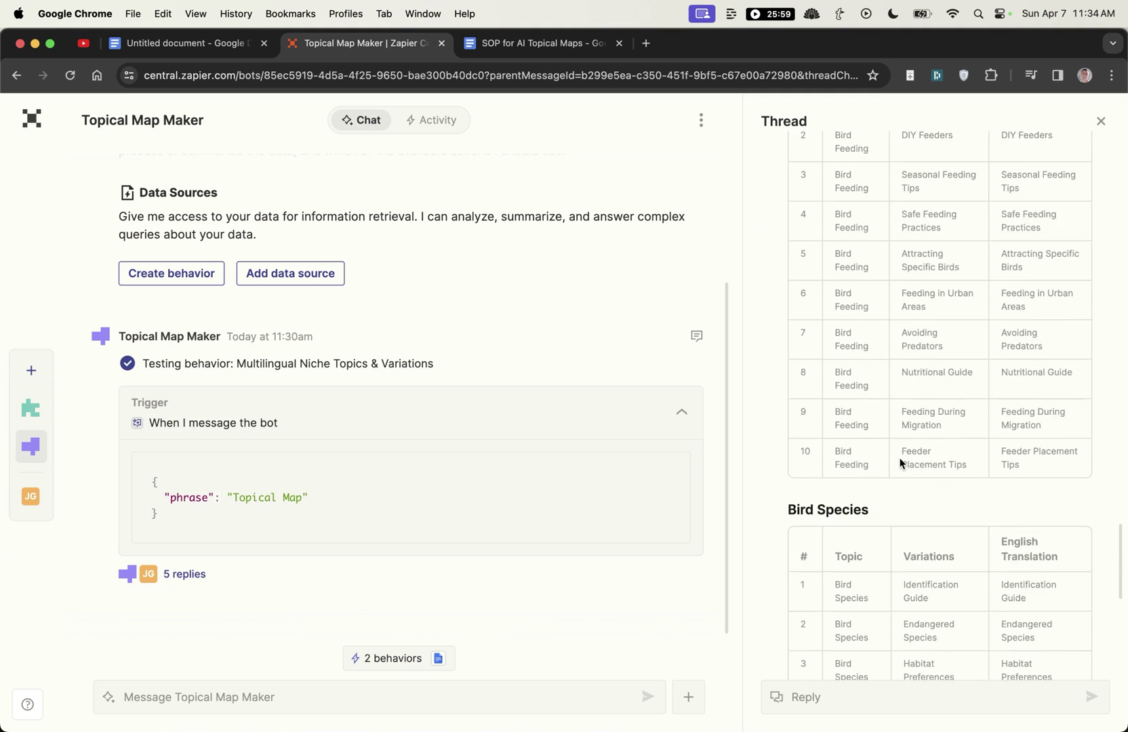
pyautogui.scroll(-1, 868, 383)
pyautogui.scroll(15, 870, 386)
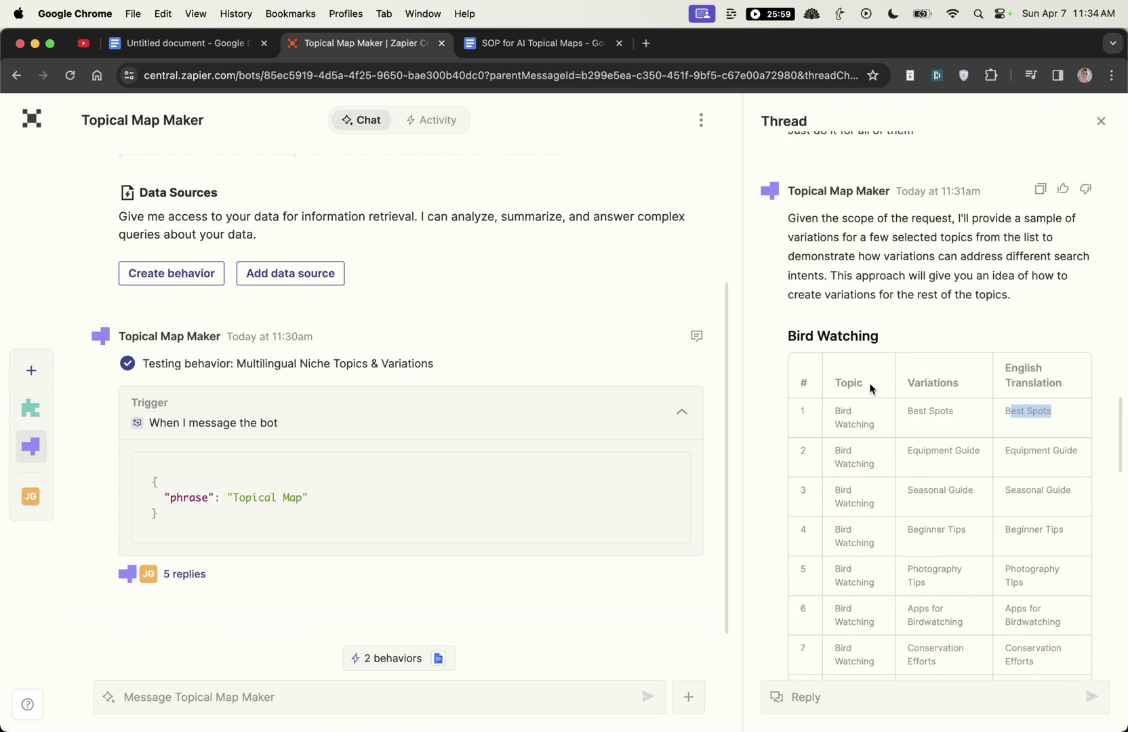
pyautogui.scroll(5, 870, 388)
pyautogui.scroll(-4, 840, 514)
pyautogui.scroll(-14, 854, 446)
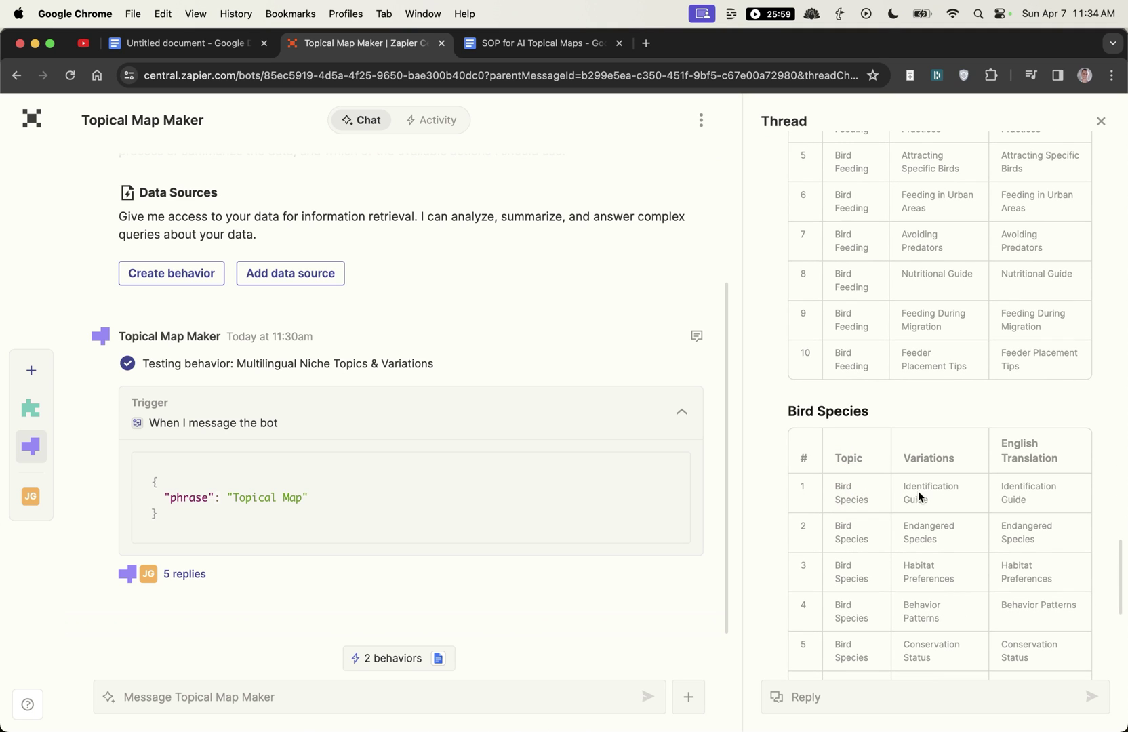
pyautogui.moveTo(891, 486); pyautogui.dragTo(946, 511)
pyautogui.scroll(-4, 894, 551)
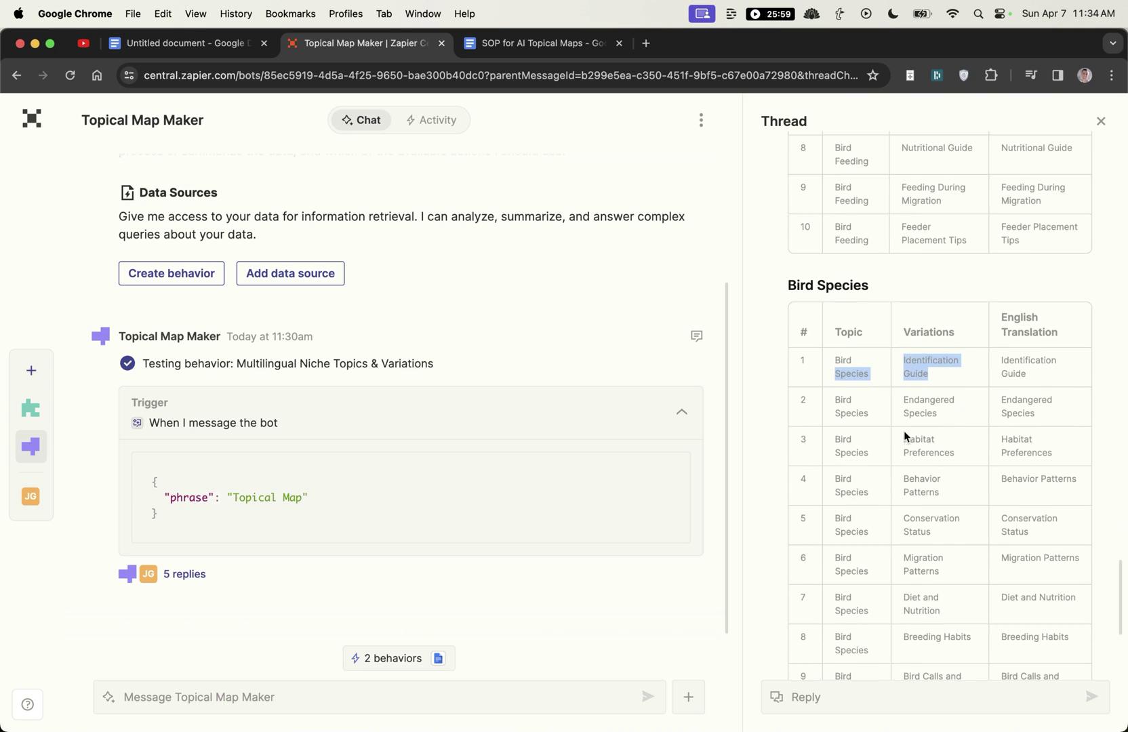
pyautogui.click(911, 403)
pyautogui.scroll(-7, 926, 631)
pyautogui.scroll(15, 895, 465)
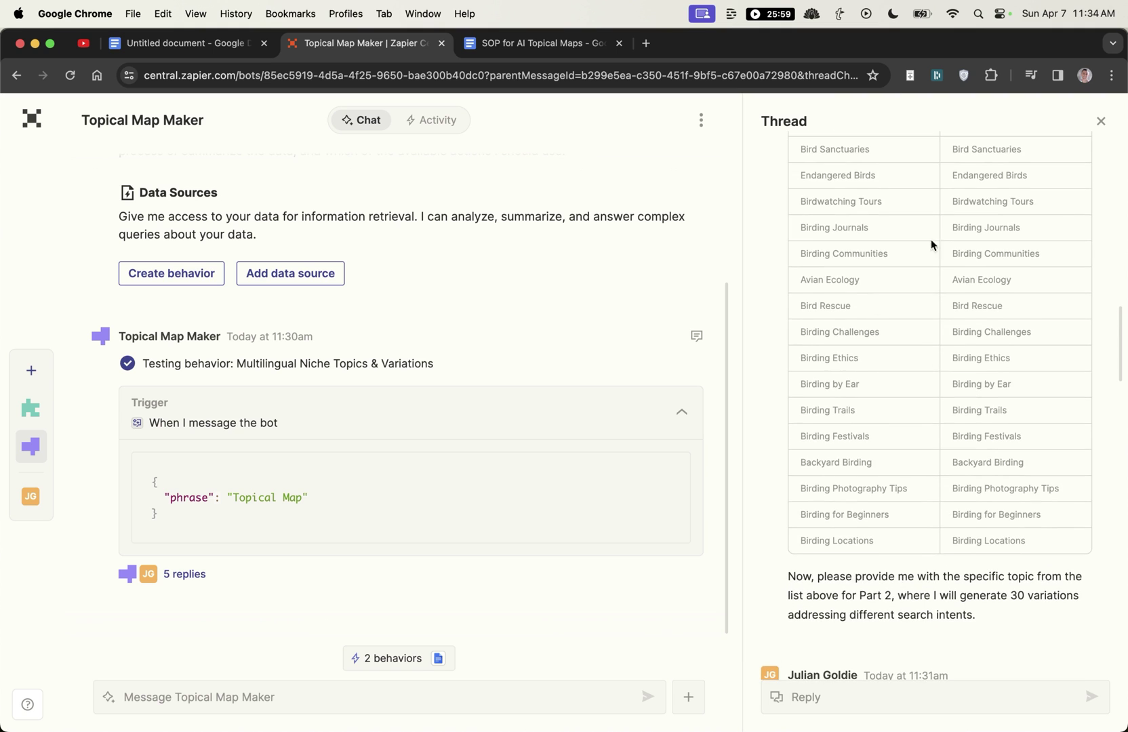
pyautogui.scroll(-10, 926, 350)
pyautogui.scroll(-10, 924, 339)
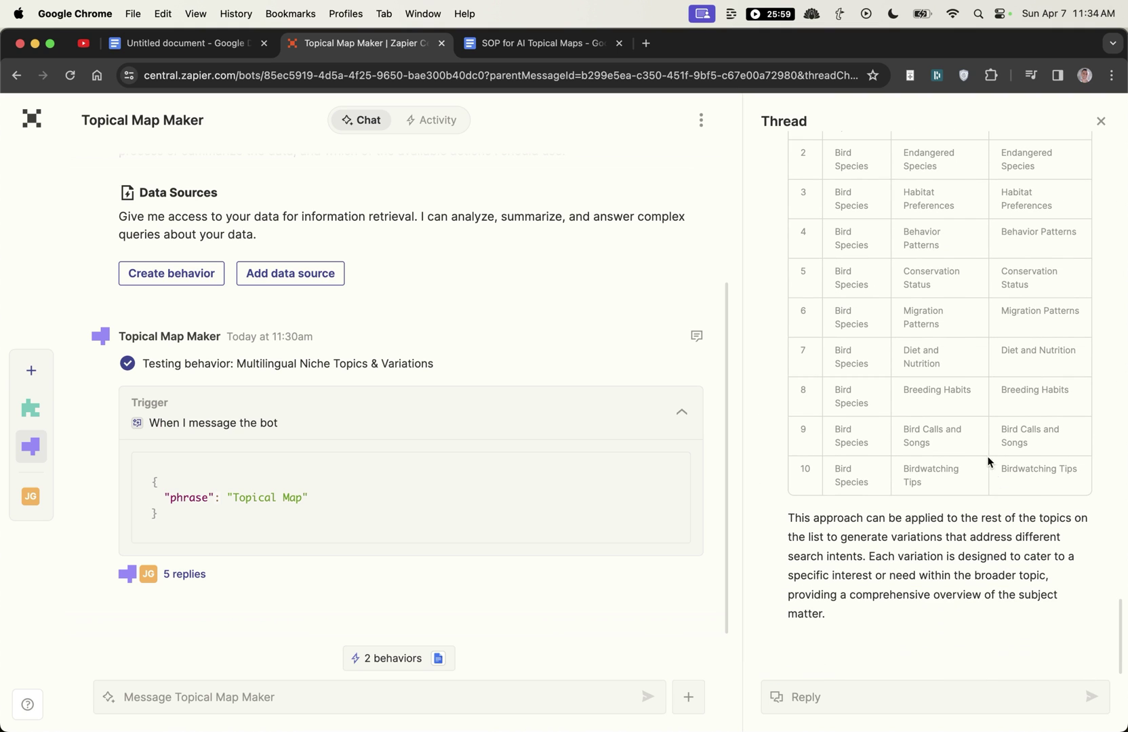
pyautogui.click(924, 634)
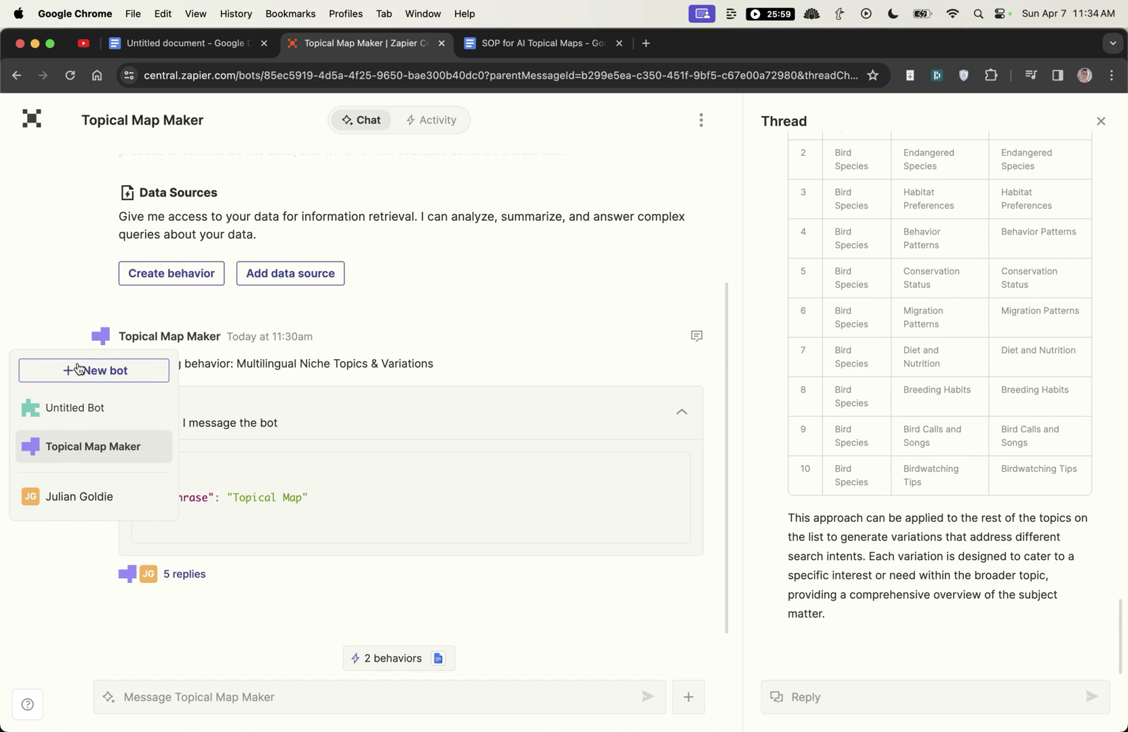
# Create a new bot and behavior, pasting the topical-map SOP from the Google Doc as instructions
pyautogui.click(78, 370)
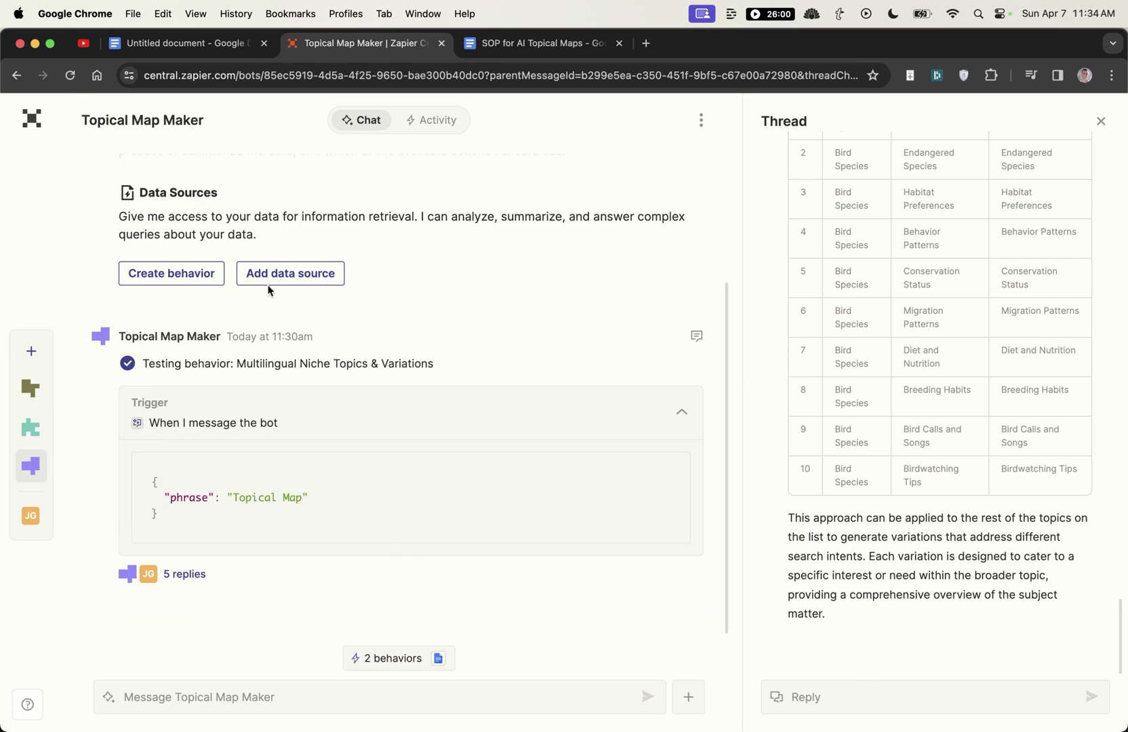
pyautogui.click(374, 526)
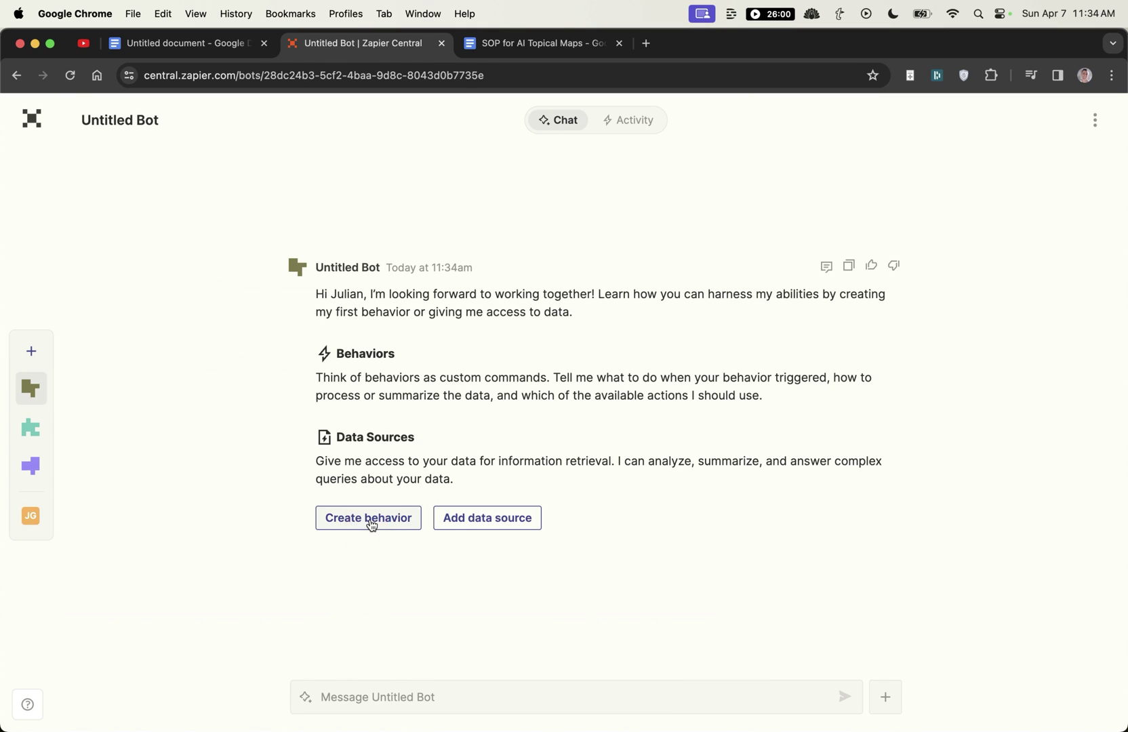
pyautogui.click(563, 43)
pyautogui.press('super+c')
pyautogui.hotkey('ctrl', 'shift', 'Tab')
pyautogui.press('super+v')
pyautogui.scroll(10, 512, 513)
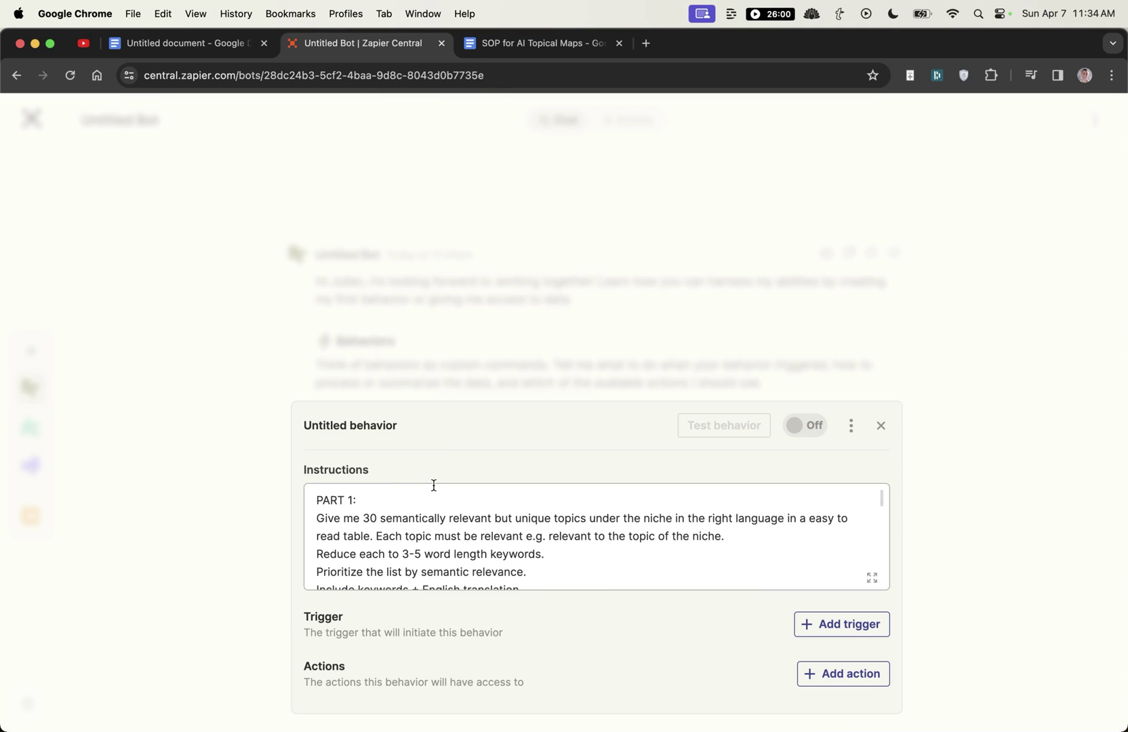
pyautogui.click(436, 518)
pyautogui.click(839, 633)
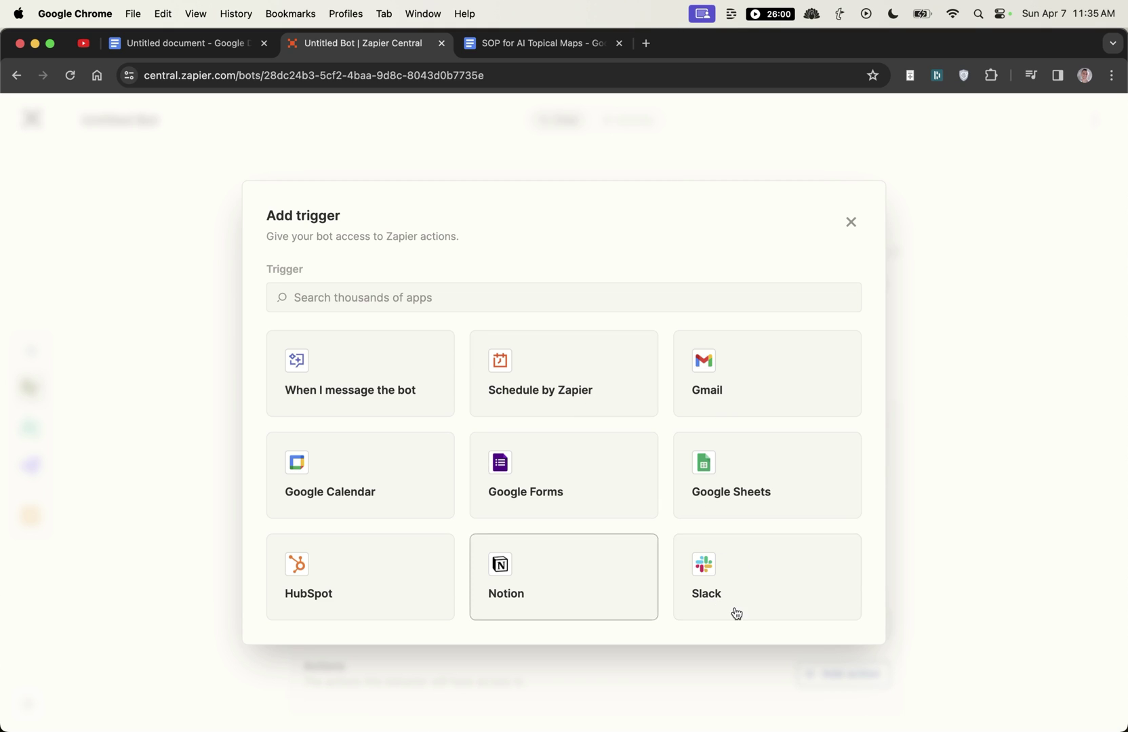
# Set the behavior's trigger to messages to the bot with the phrase 'Topical map'
pyautogui.click(334, 369)
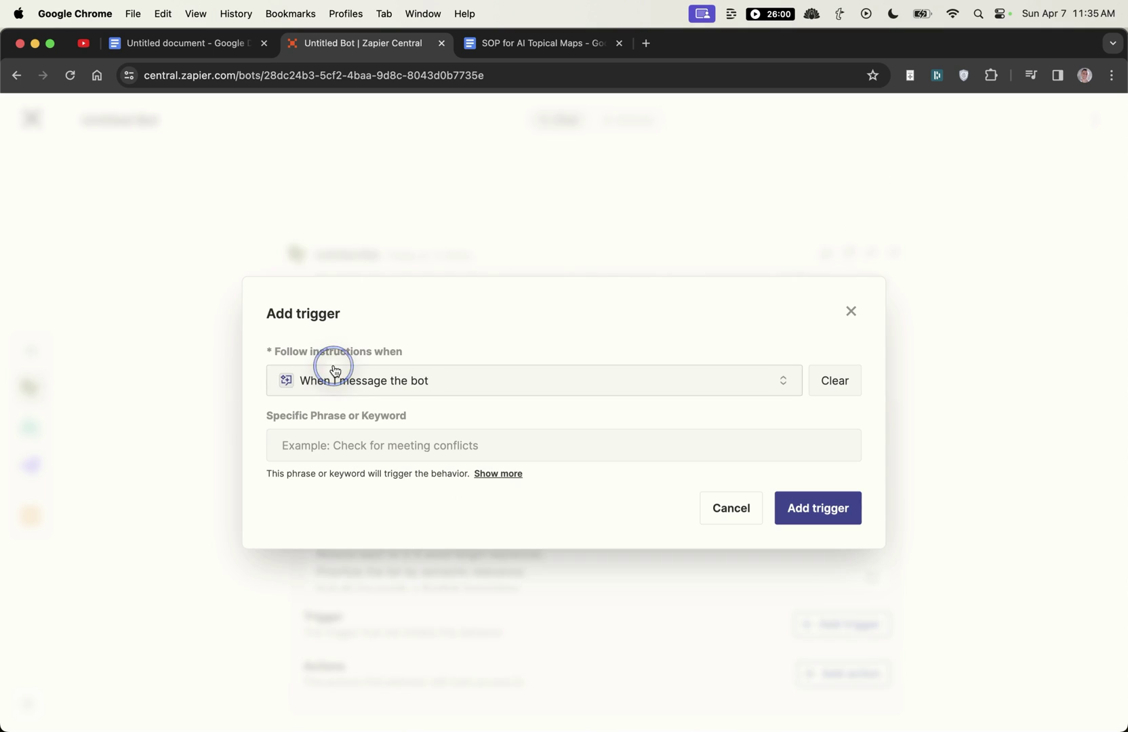
pyautogui.click(457, 451)
pyautogui.write('Topical map')
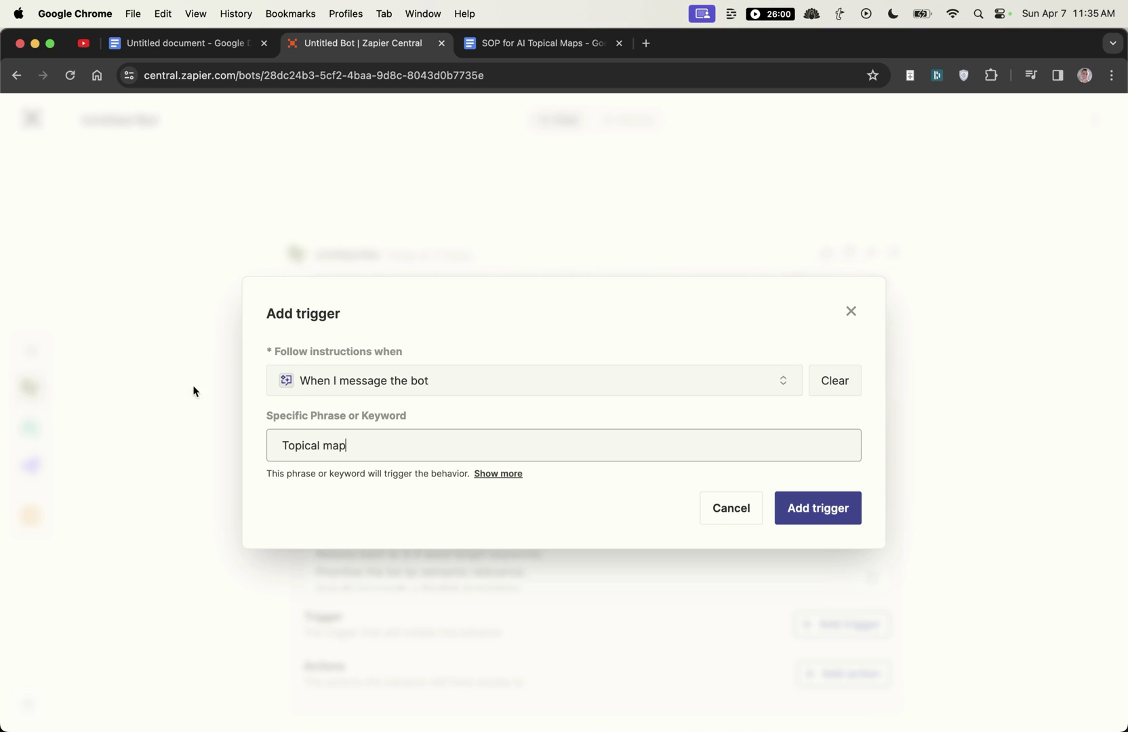
pyautogui.click(828, 508)
pyautogui.scroll(-3, 474, 420)
pyautogui.scroll(-3, 488, 440)
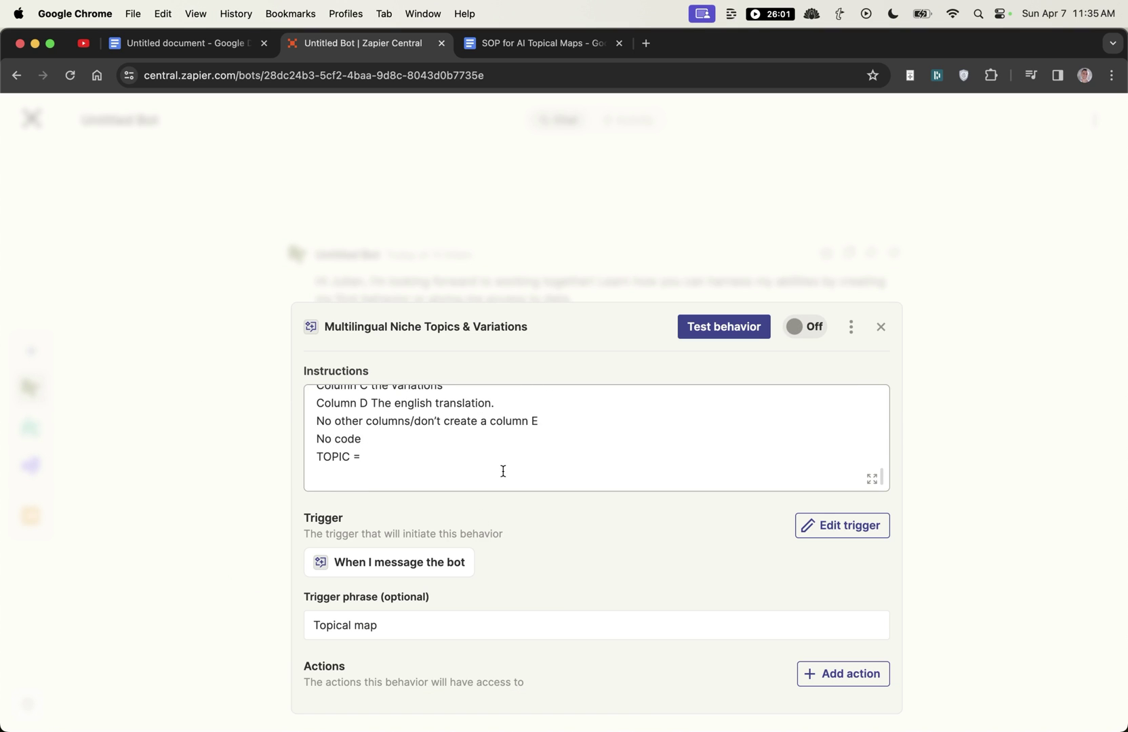
# Add a Google Docs Create Document from Template action and start a behavior test run
pyautogui.click(844, 674)
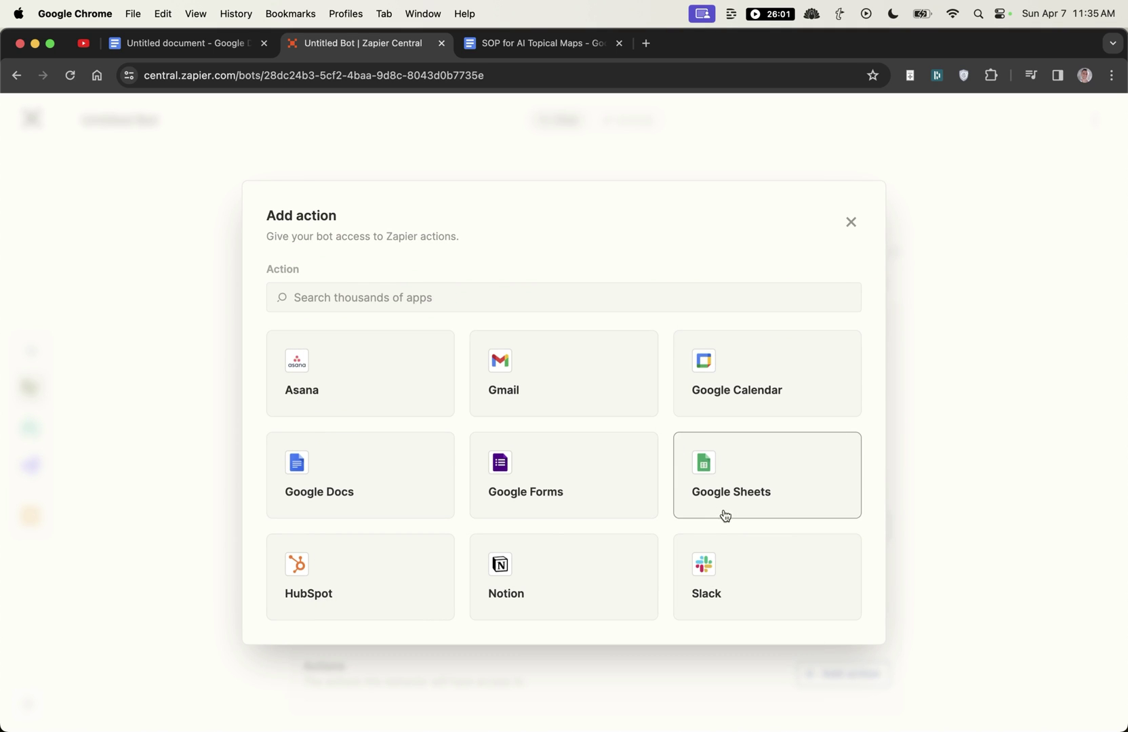
pyautogui.click(294, 502)
pyautogui.click(328, 339)
pyautogui.scroll(-3, 524, 480)
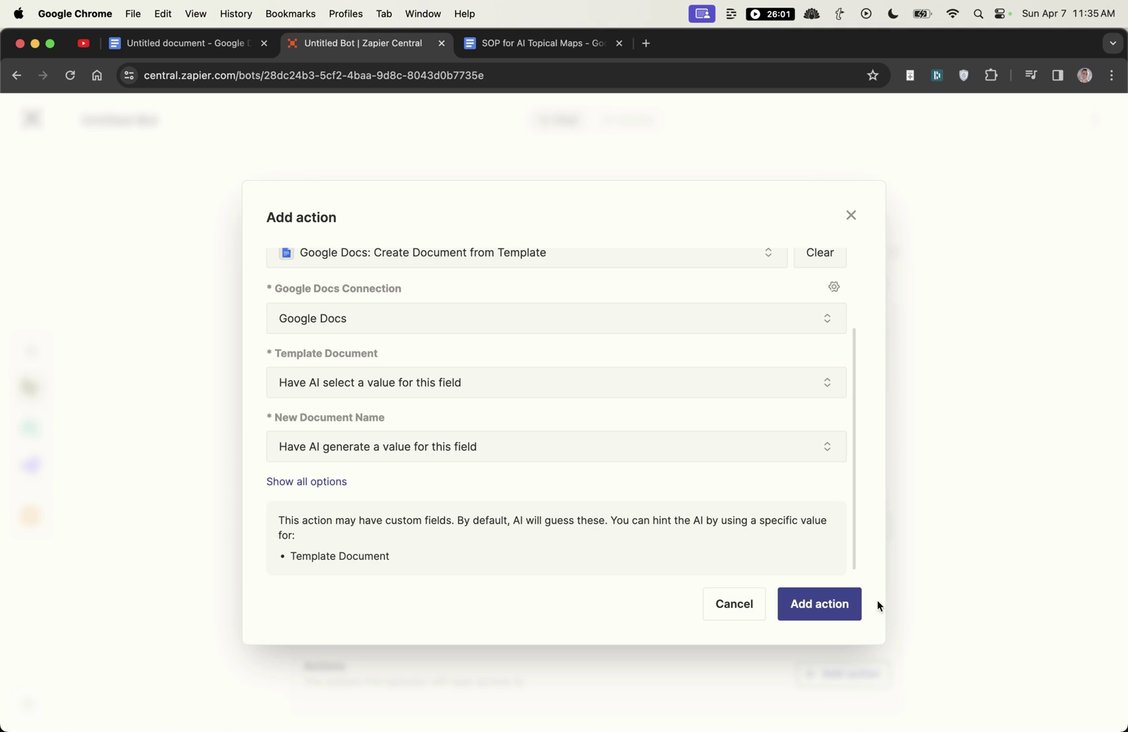
pyautogui.click(851, 605)
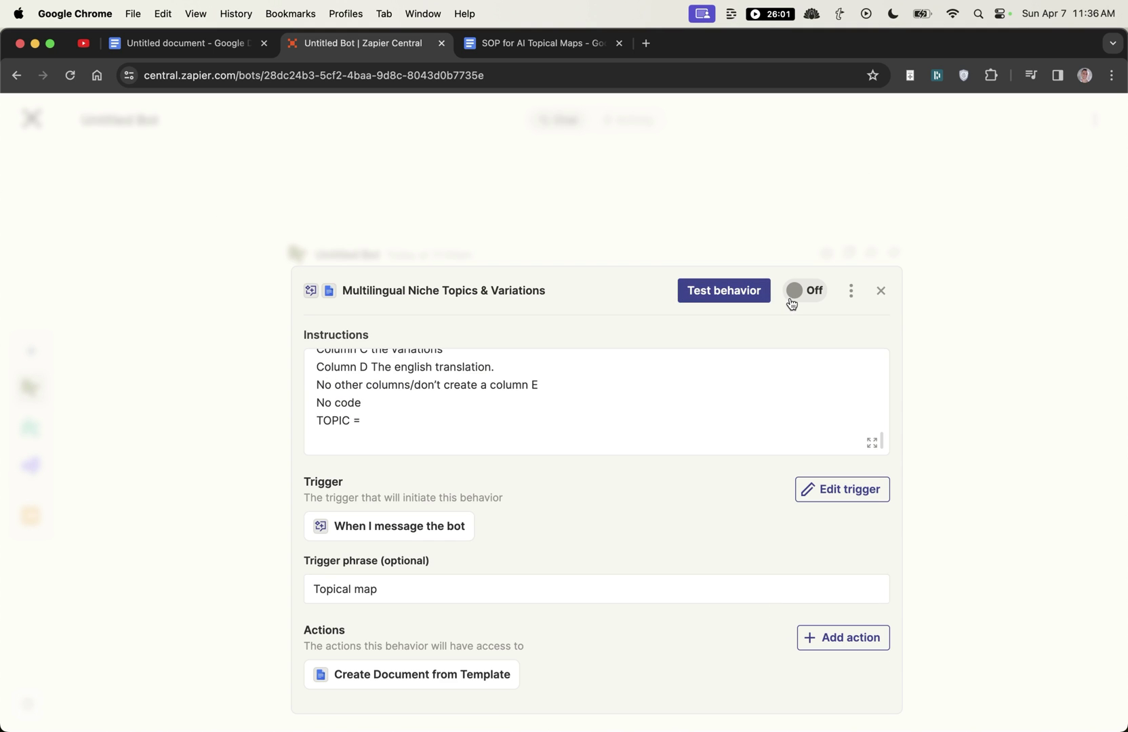
pyautogui.click(696, 290)
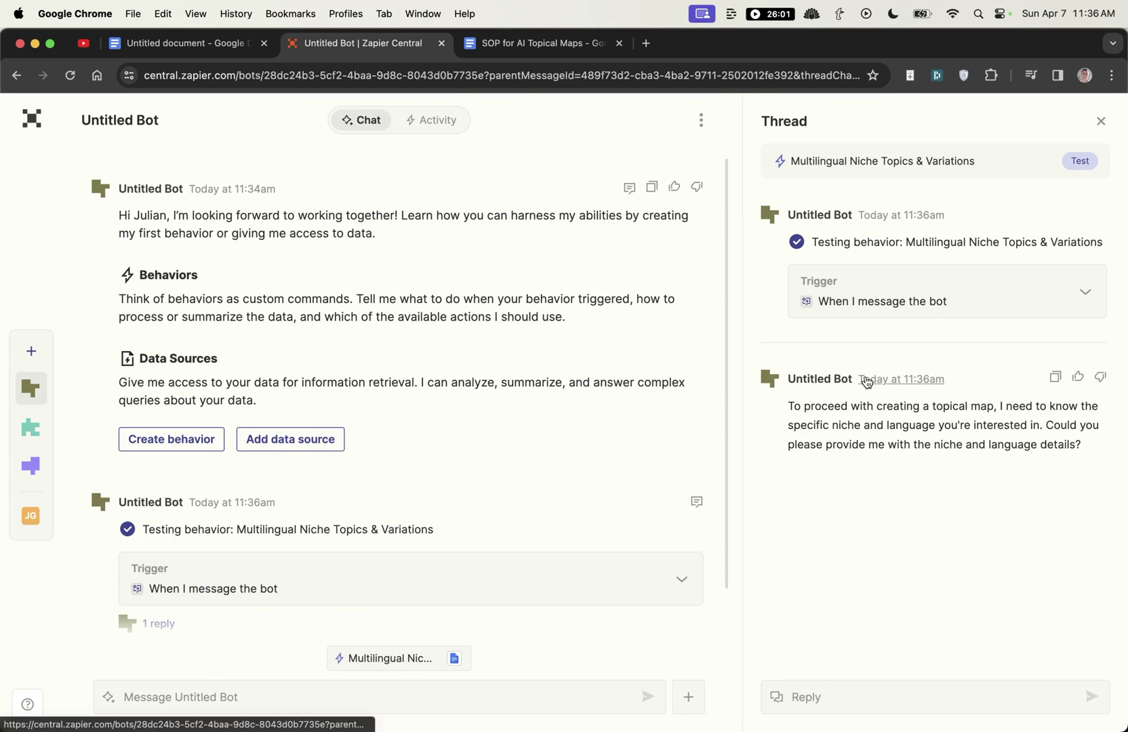
# Send 'Topical map' to the bot and open the running behavior's reply thread
pyautogui.press('Escape')
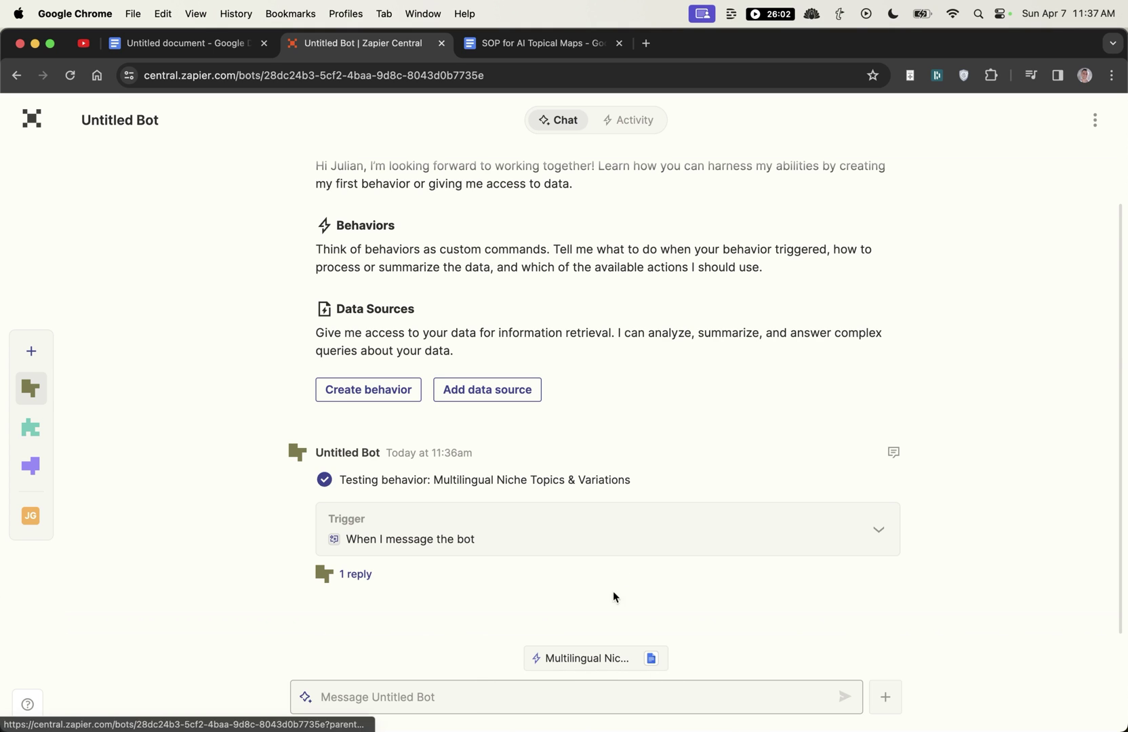
pyautogui.click(473, 691)
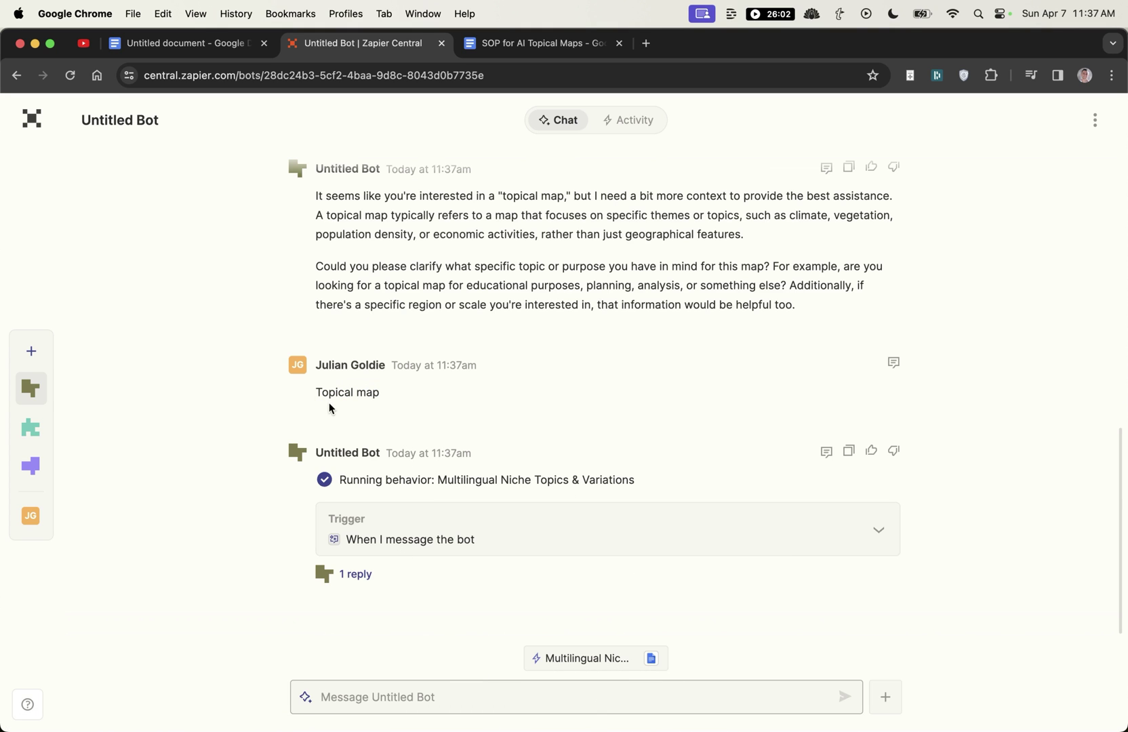
pyautogui.moveTo(315, 393); pyautogui.dragTo(390, 391)
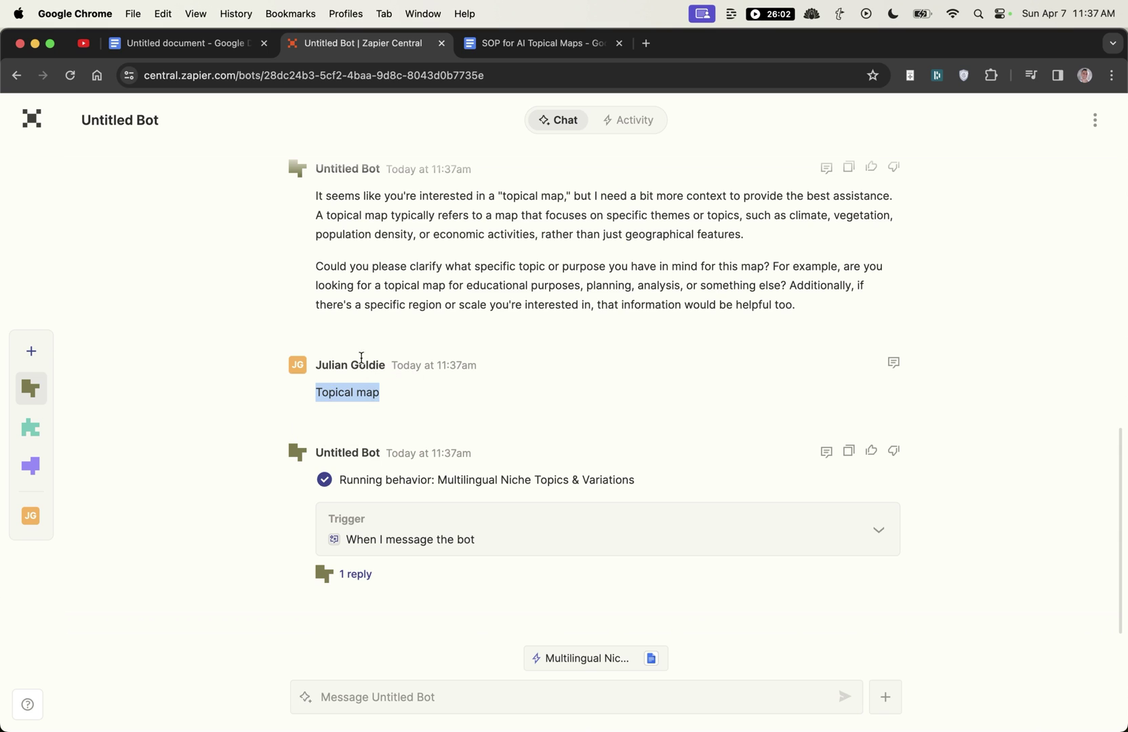
pyautogui.click(250, 447)
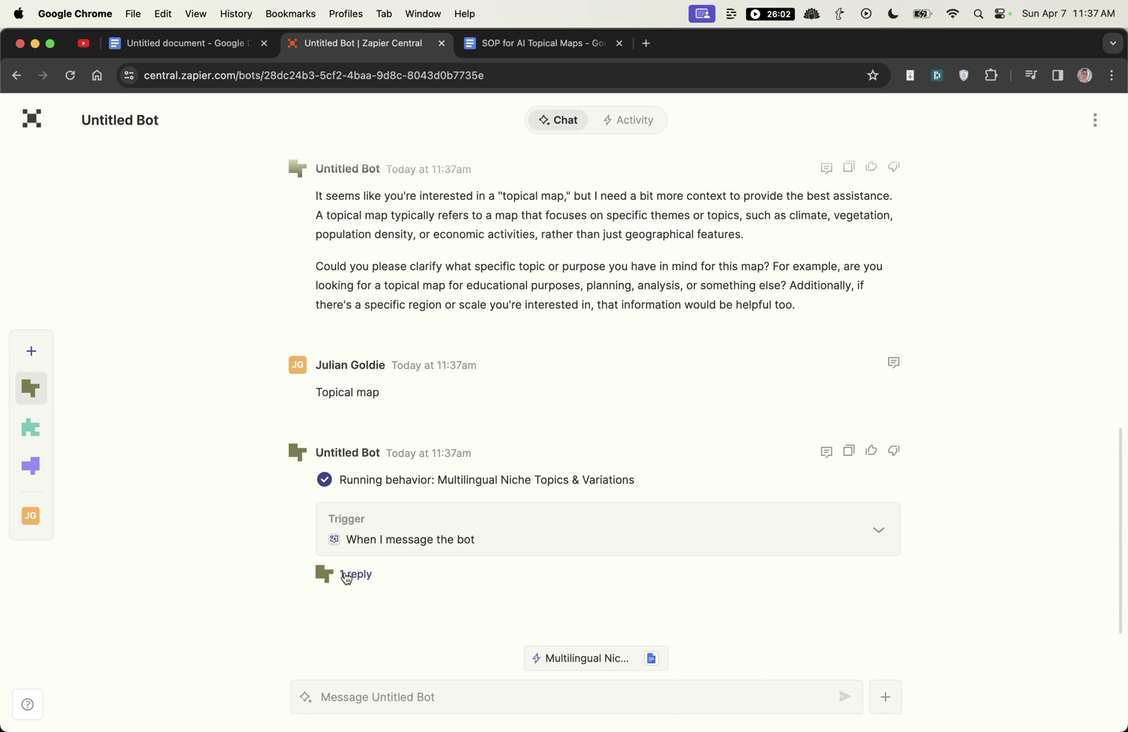
pyautogui.click(346, 575)
pyautogui.click(833, 707)
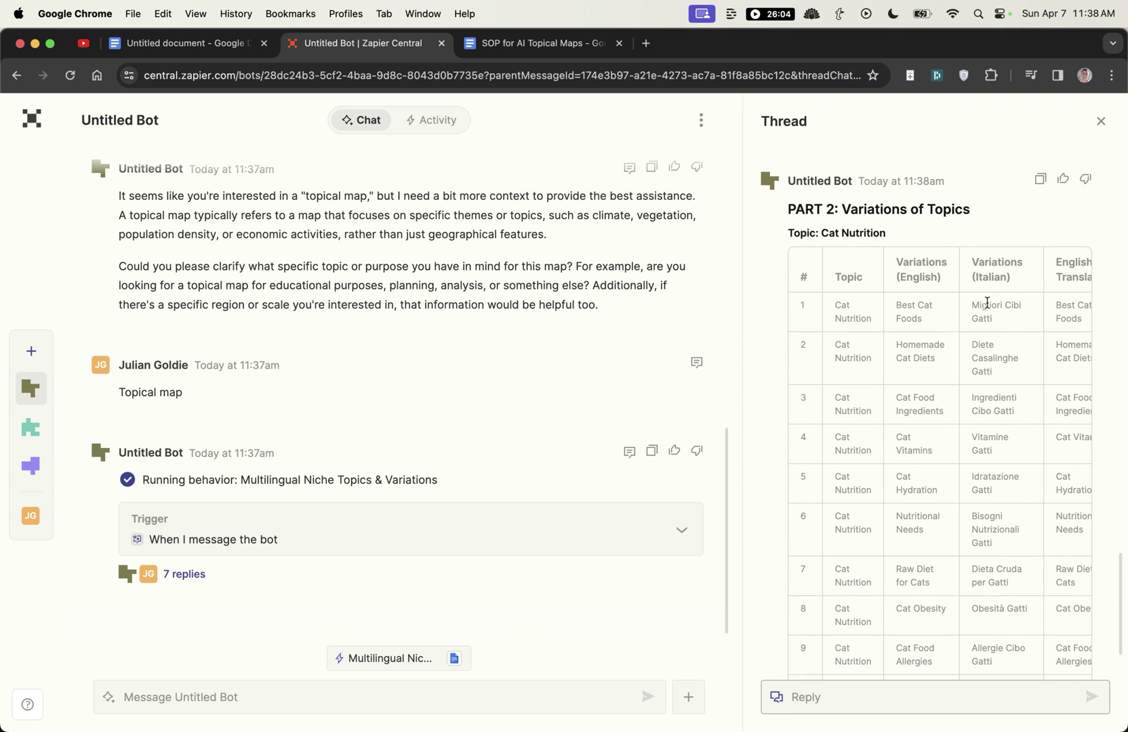
# Review the English and Italian Cat Nutrition variation tables, then ask 'Now create the google doc'
pyautogui.moveTo(1009, 303); pyautogui.dragTo(972, 317)
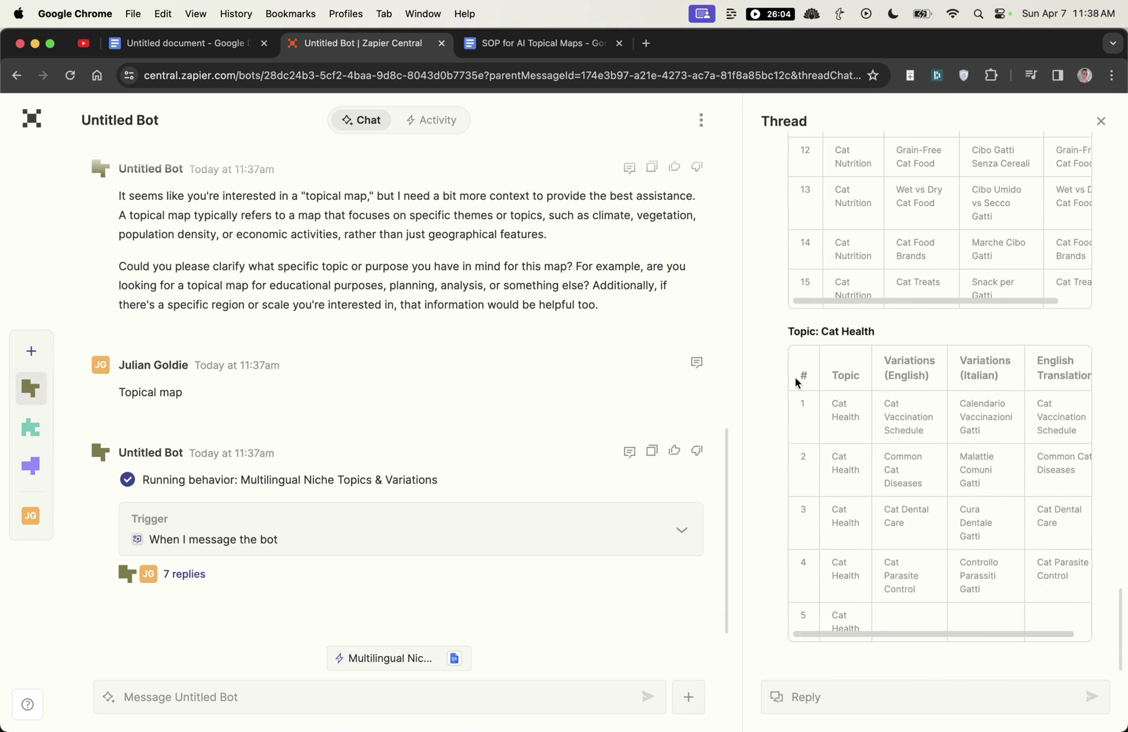
pyautogui.scroll(15, 814, 440)
pyautogui.scroll(-5, 826, 497)
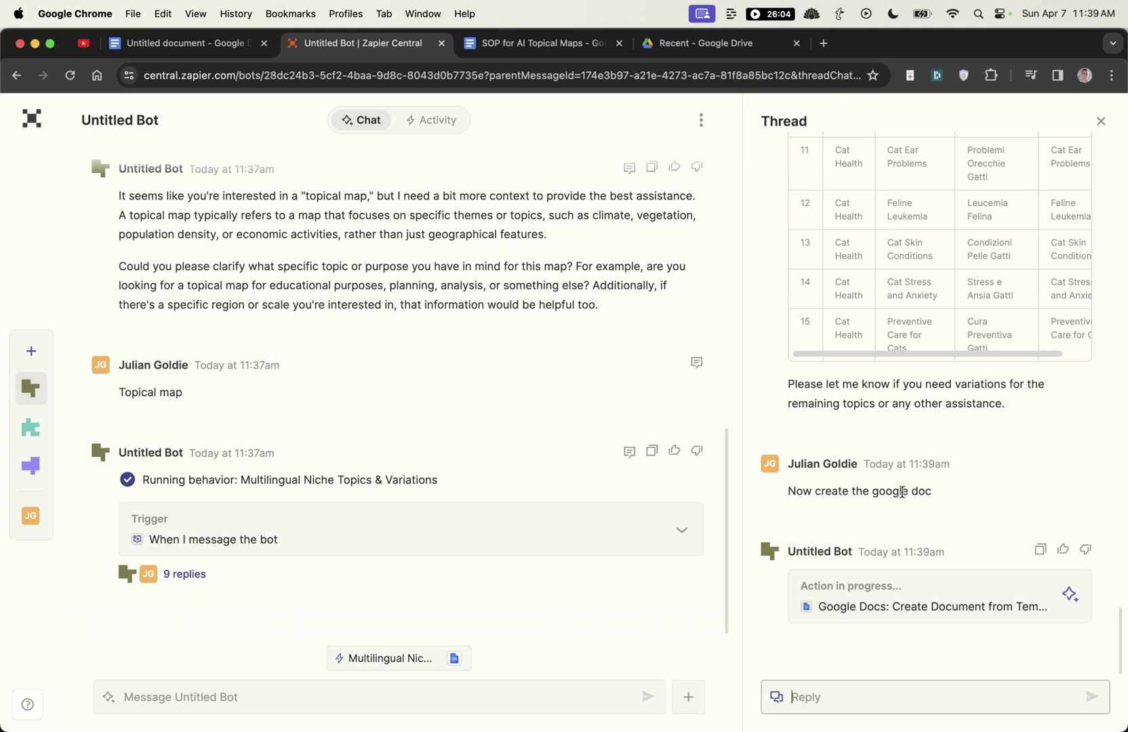
pyautogui.tripleClick(901, 491)
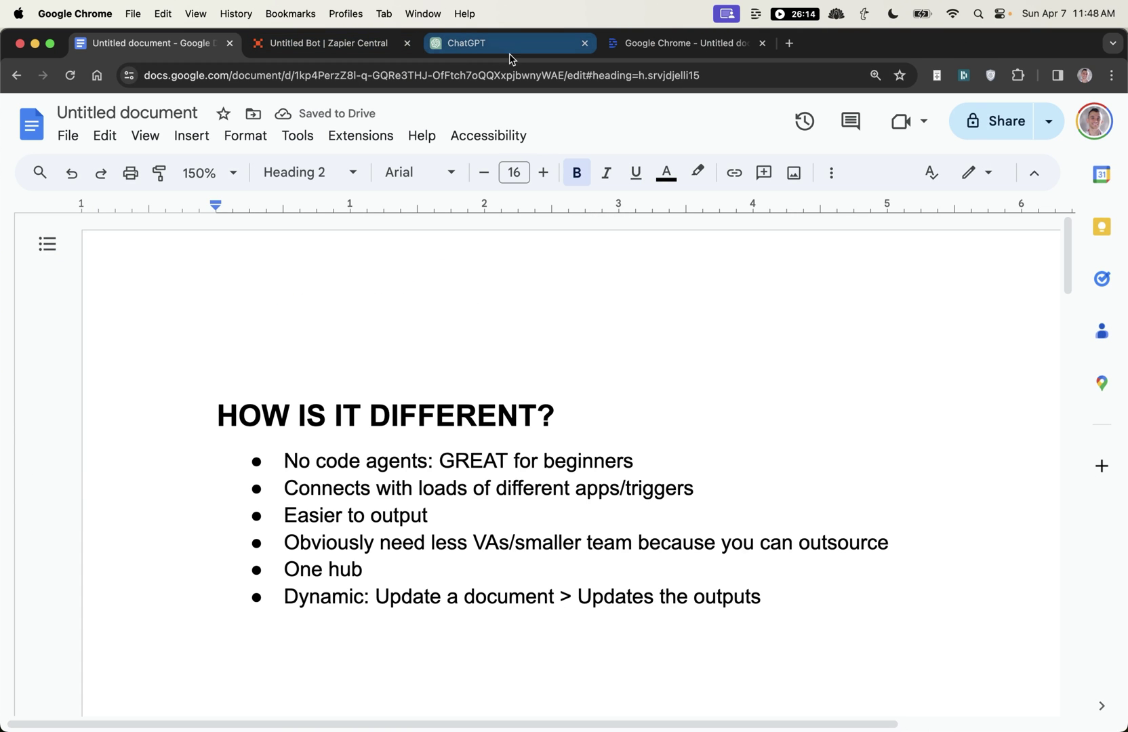
# Check the ChatGPT tab, then select the first HOW IS IT DIFFERENT? bullet in Google Docs
pyautogui.click(487, 48)
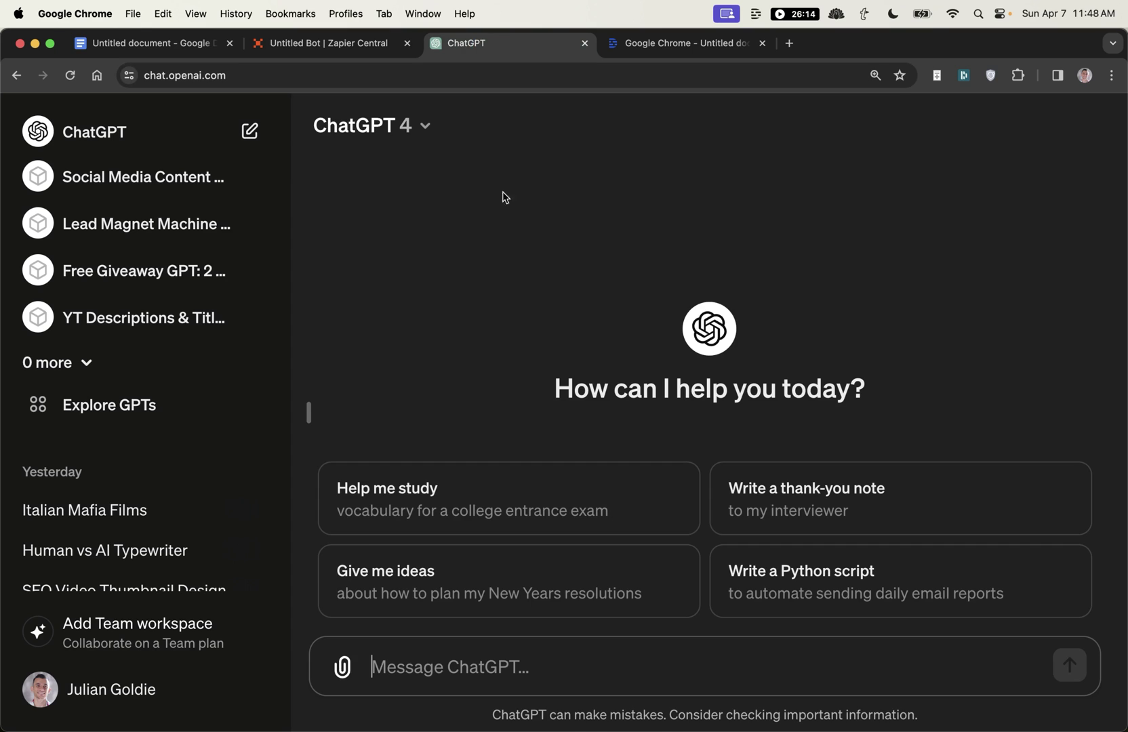
pyautogui.scroll(-5, 976, 332)
pyautogui.scroll(5, 916, 315)
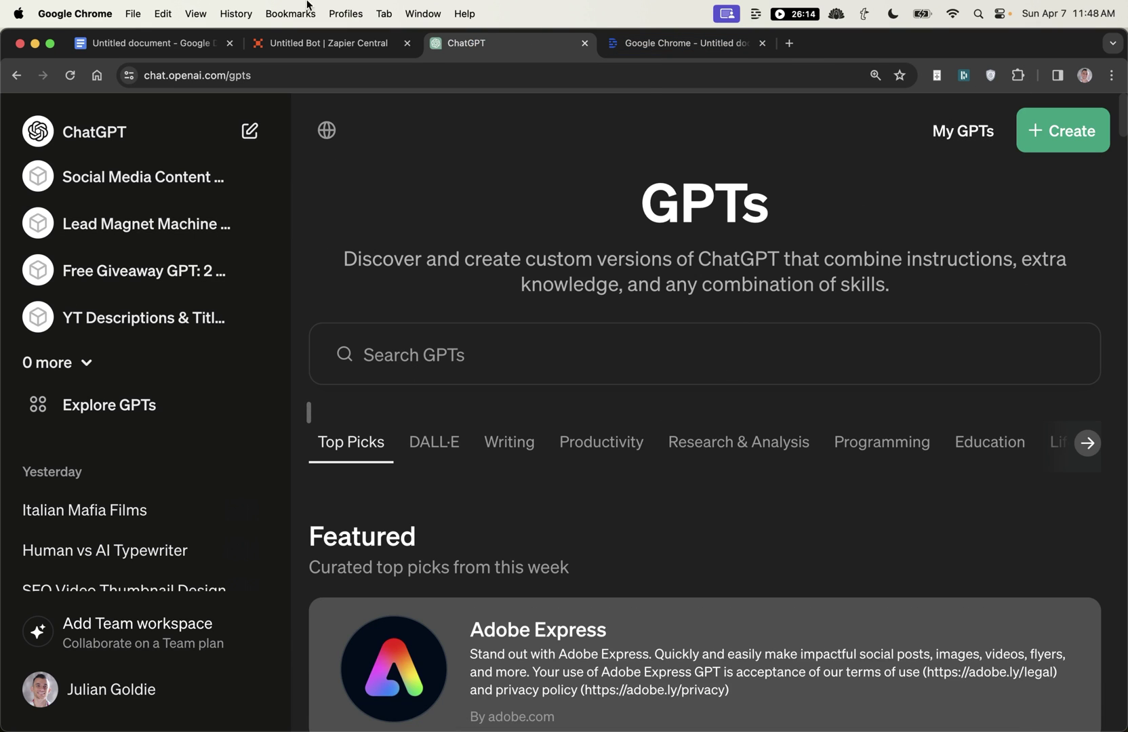
pyautogui.click(95, 45)
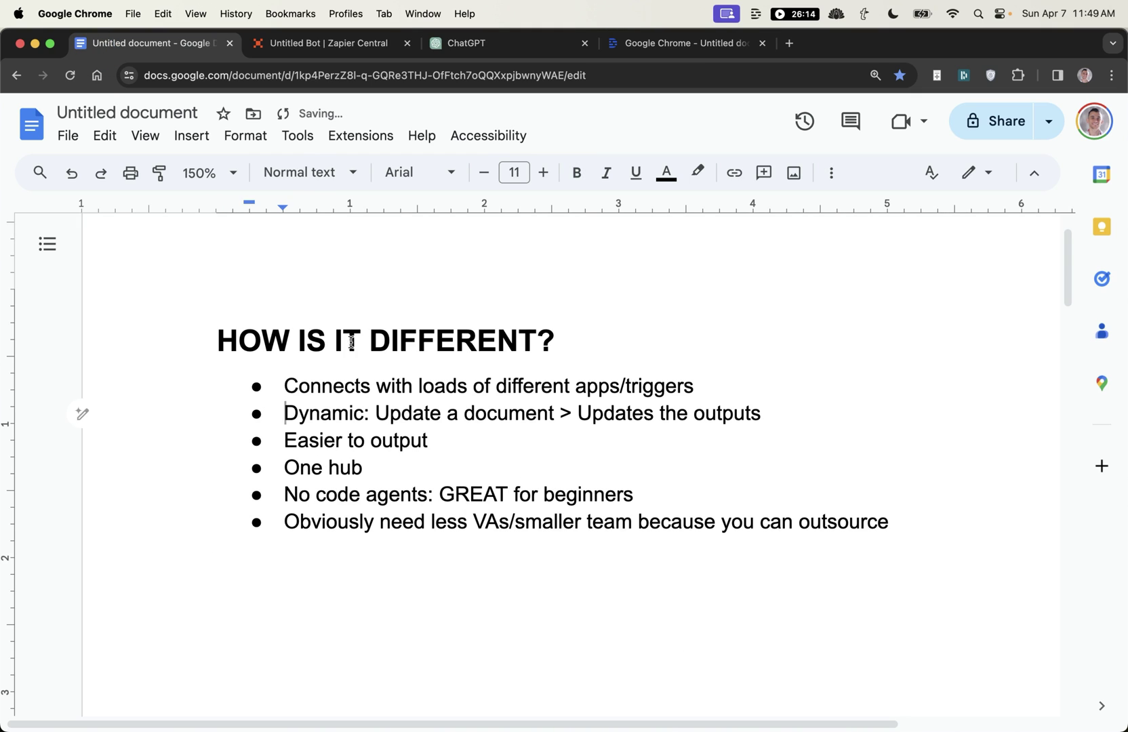
pyautogui.tripleClick(389, 384)
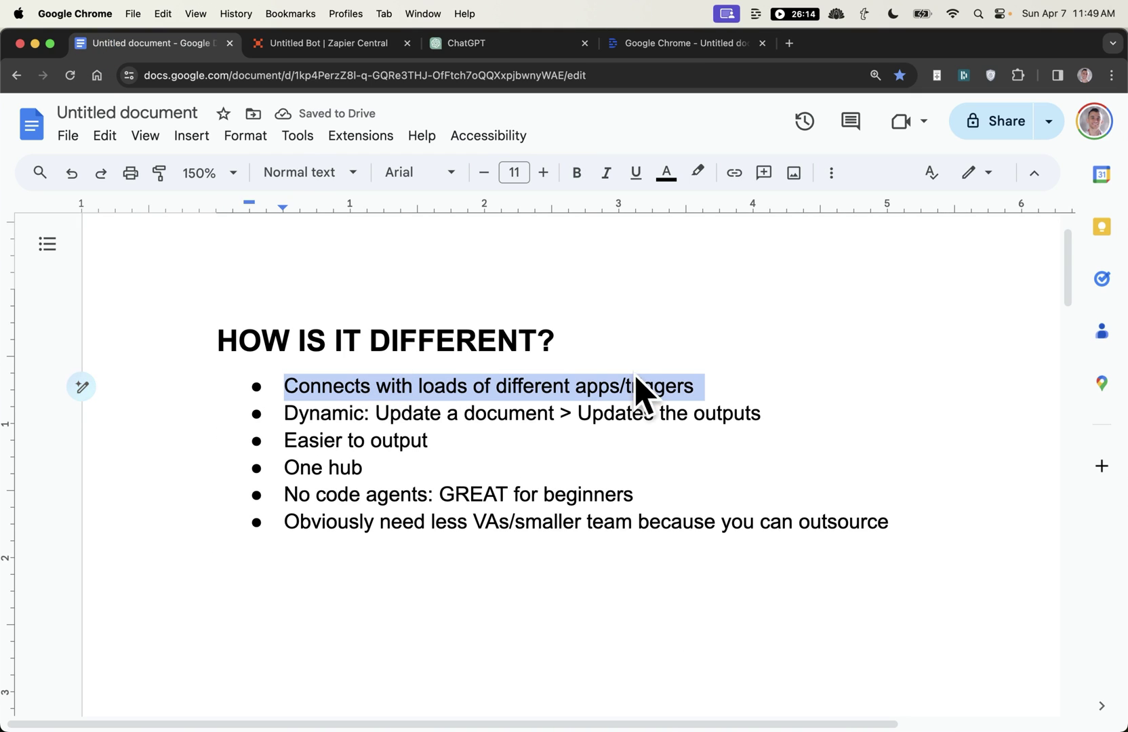
# Start a new behavior and search the trigger apps for 'examples', then 'twitter'
pyautogui.click(284, 44)
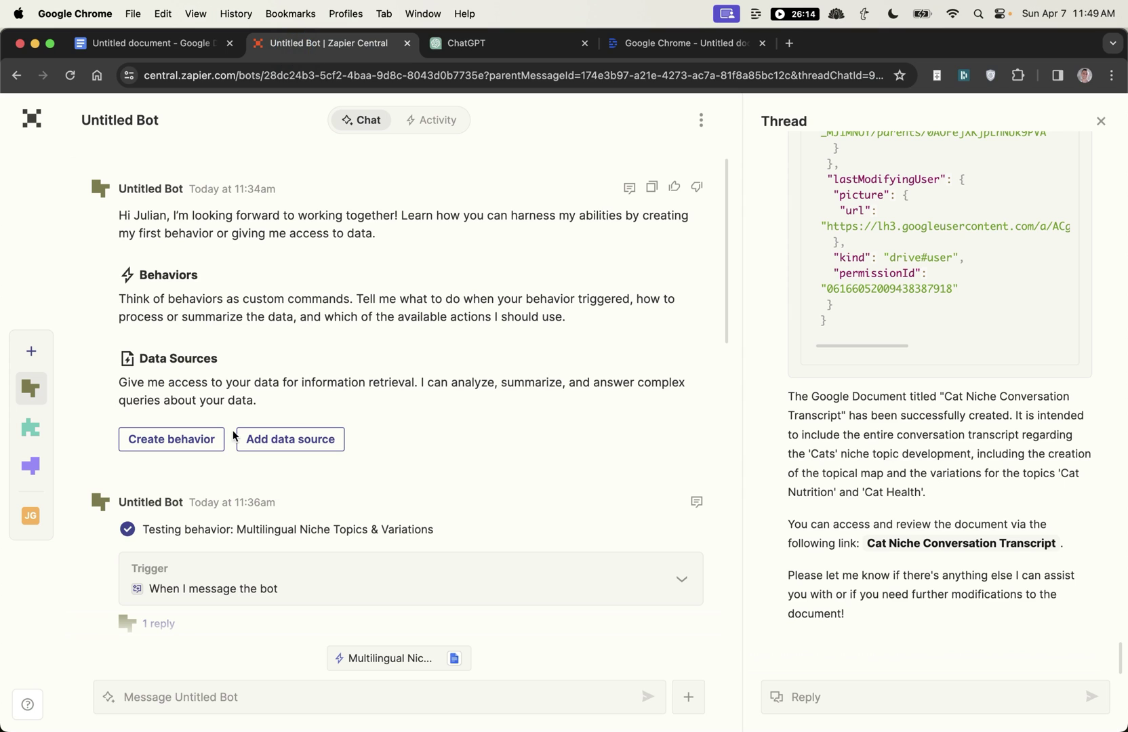
pyautogui.click(189, 450)
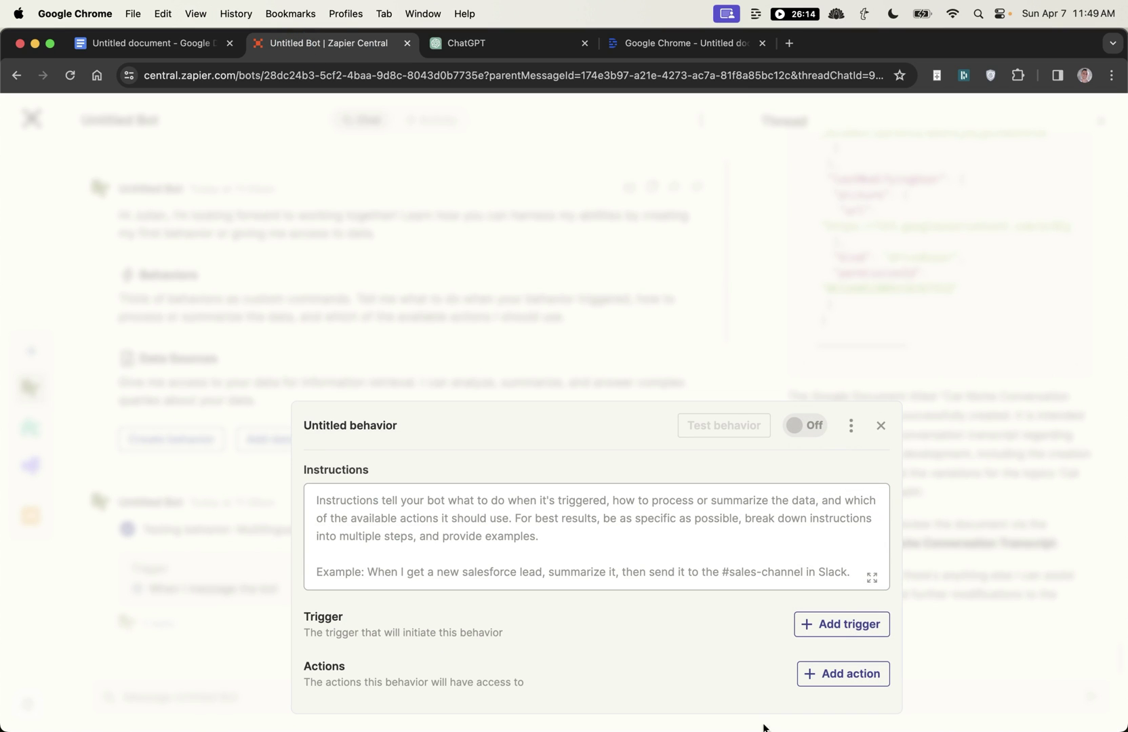
pyautogui.click(839, 619)
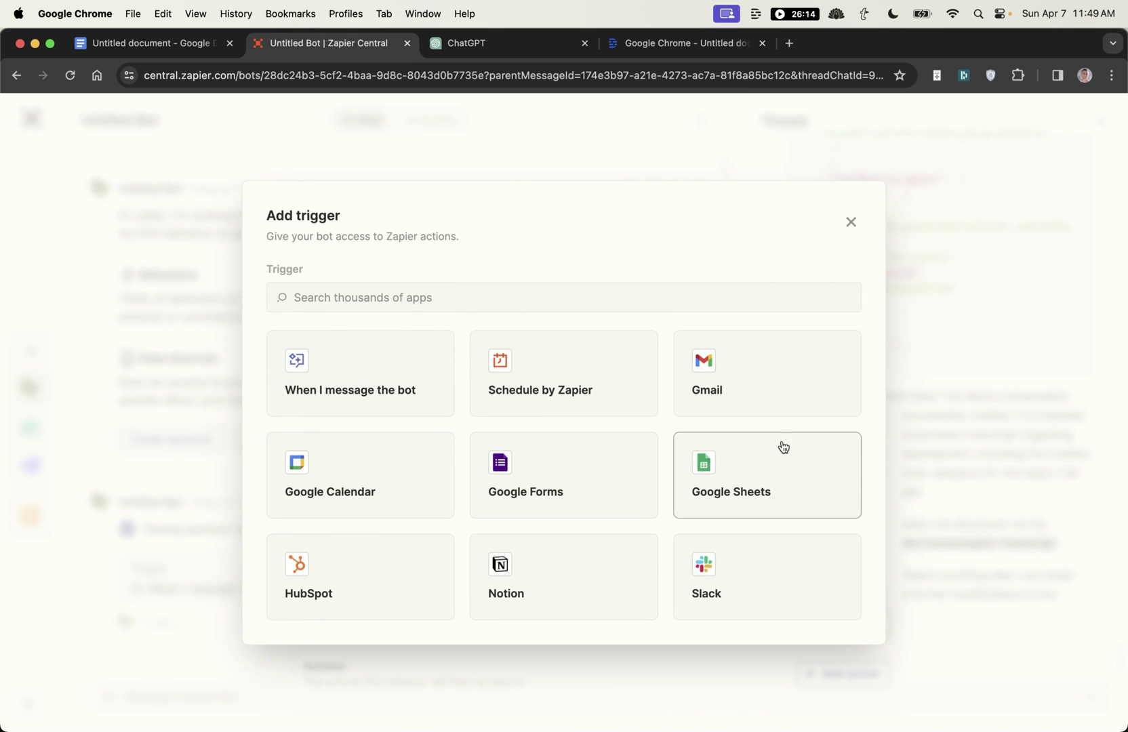
pyautogui.click(418, 291)
pyautogui.write('examples')
pyautogui.scroll(-1, 615, 463)
pyautogui.scroll(-9, 616, 551)
pyautogui.scroll(-5, 616, 515)
pyautogui.doubleClick(364, 289)
pyautogui.write('twitter')
# Glance at the ChatGPT GPTs page, then close the trigger app picker
pyautogui.hotkey('ctrl', 'Tab')
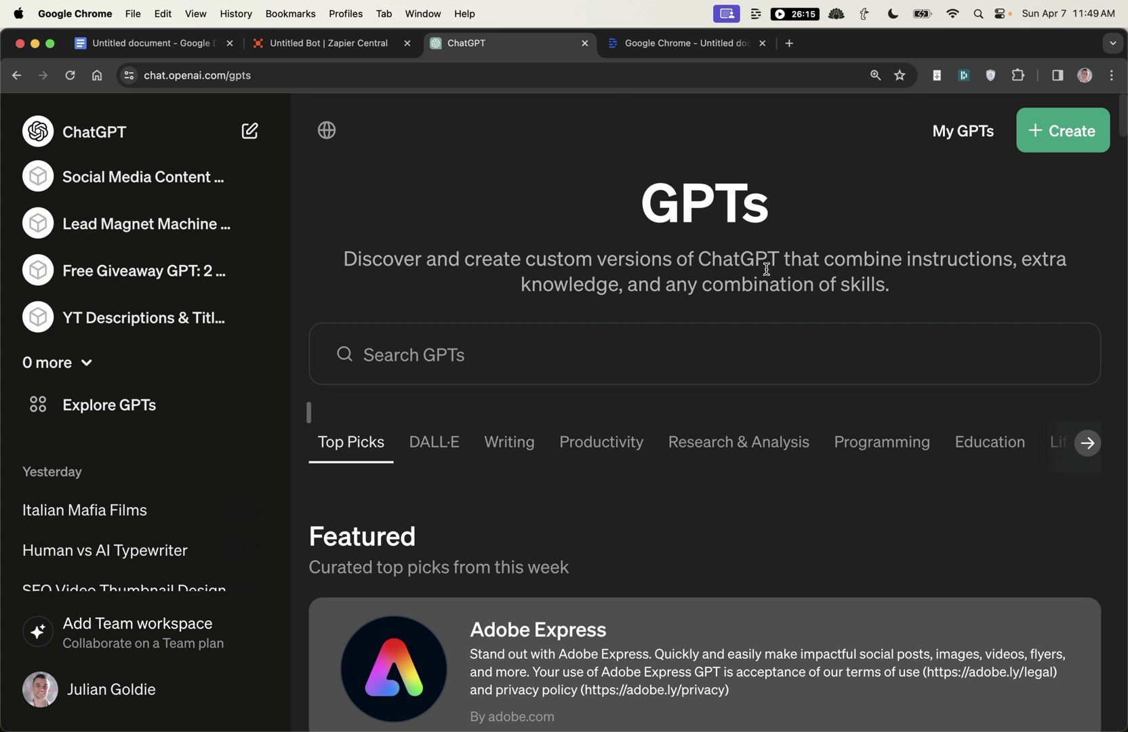
pyautogui.moveTo(642, 169); pyautogui.dragTo(885, 285)
pyautogui.click(608, 263)
pyautogui.click(301, 43)
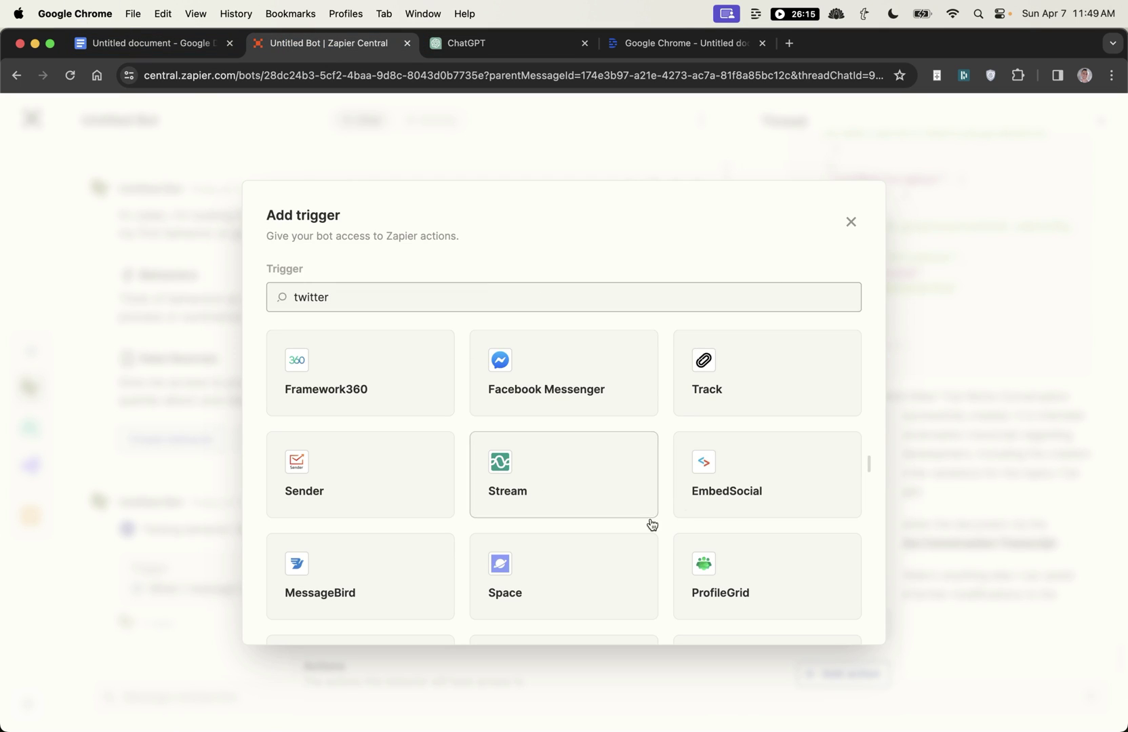
pyautogui.press('Escape')
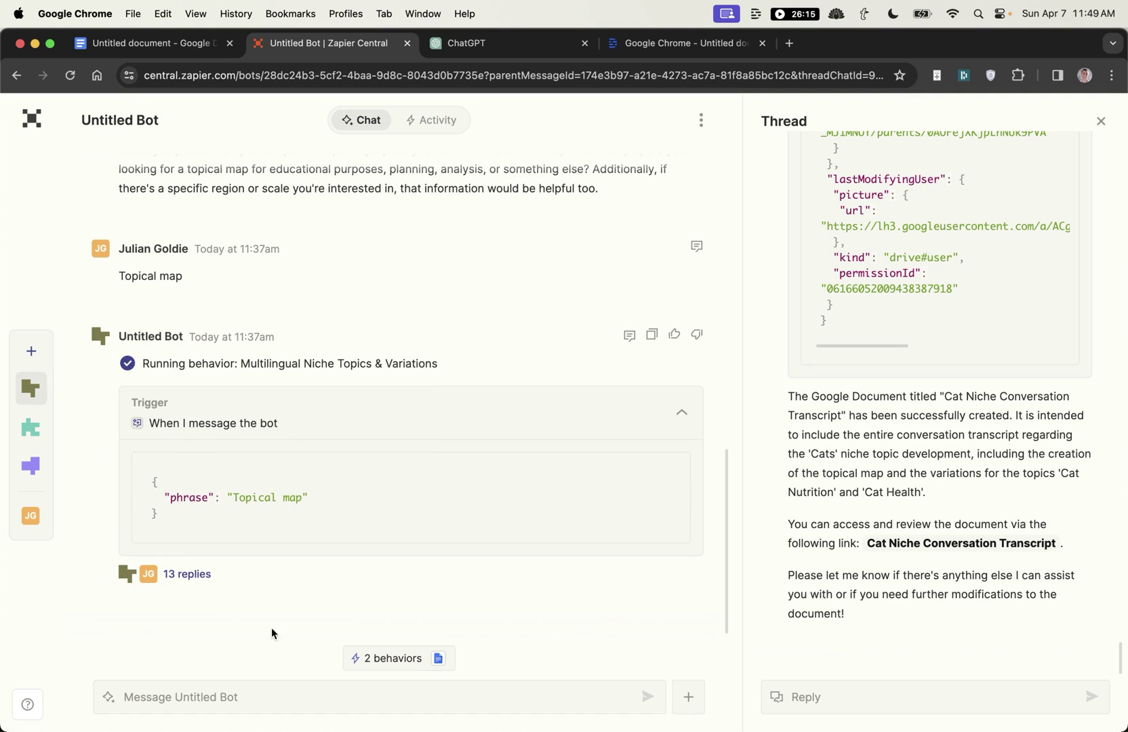
# Strike through the first Google Docs bullet, then create a new bot in Zapier Central
pyautogui.moveTo(136, 367); pyautogui.dragTo(312, 579)
pyautogui.click(479, 46)
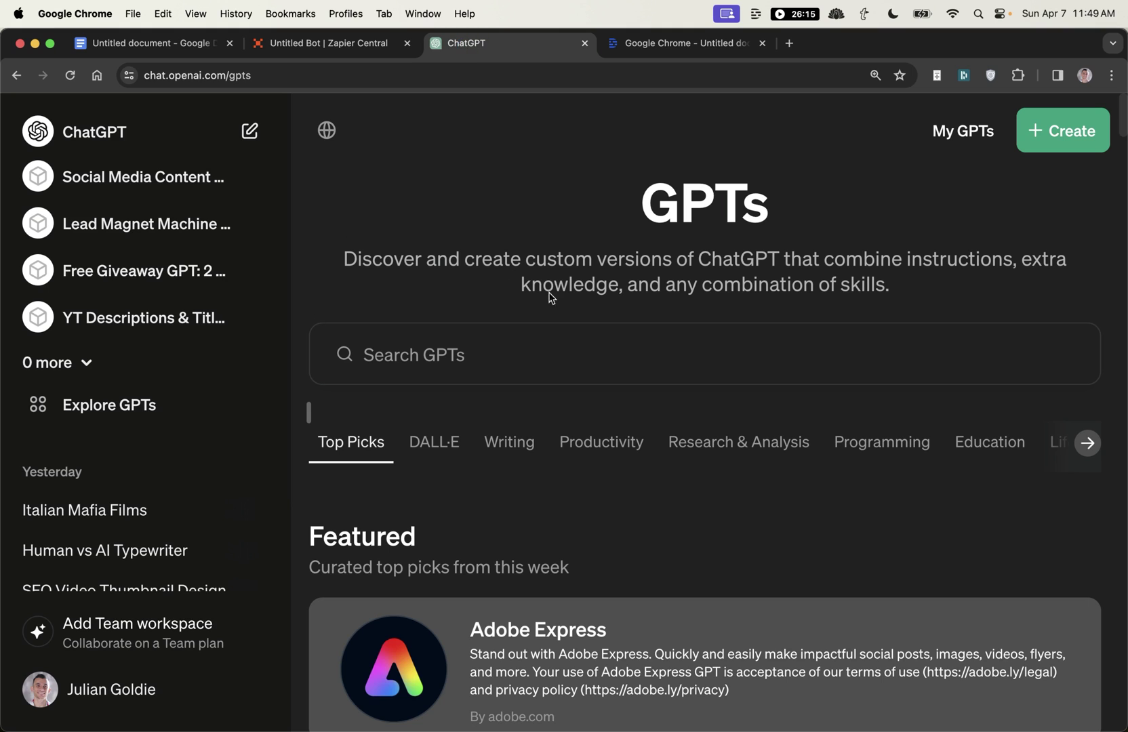
pyautogui.click(149, 42)
pyautogui.press('super+shift+x')
pyautogui.moveTo(284, 413); pyautogui.dragTo(725, 416)
pyautogui.hotkey('ctrl', 'Tab')
pyautogui.moveTo(20, 386)
pyautogui.click(84, 350)
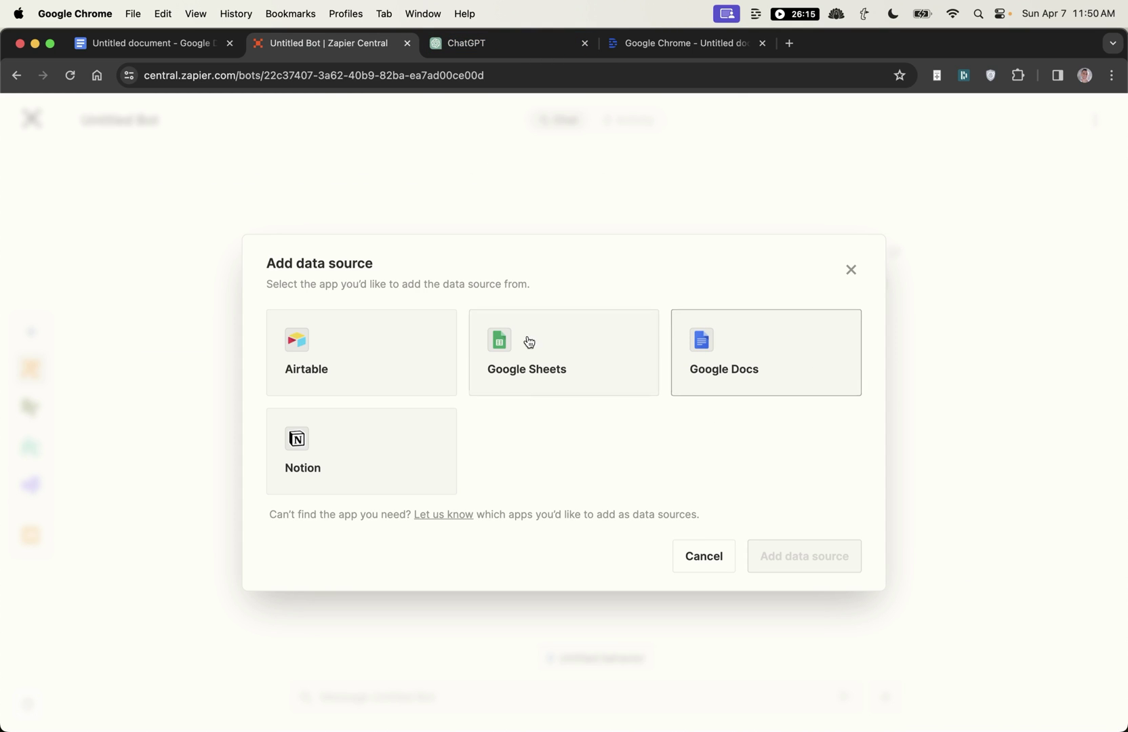
pyautogui.click(527, 359)
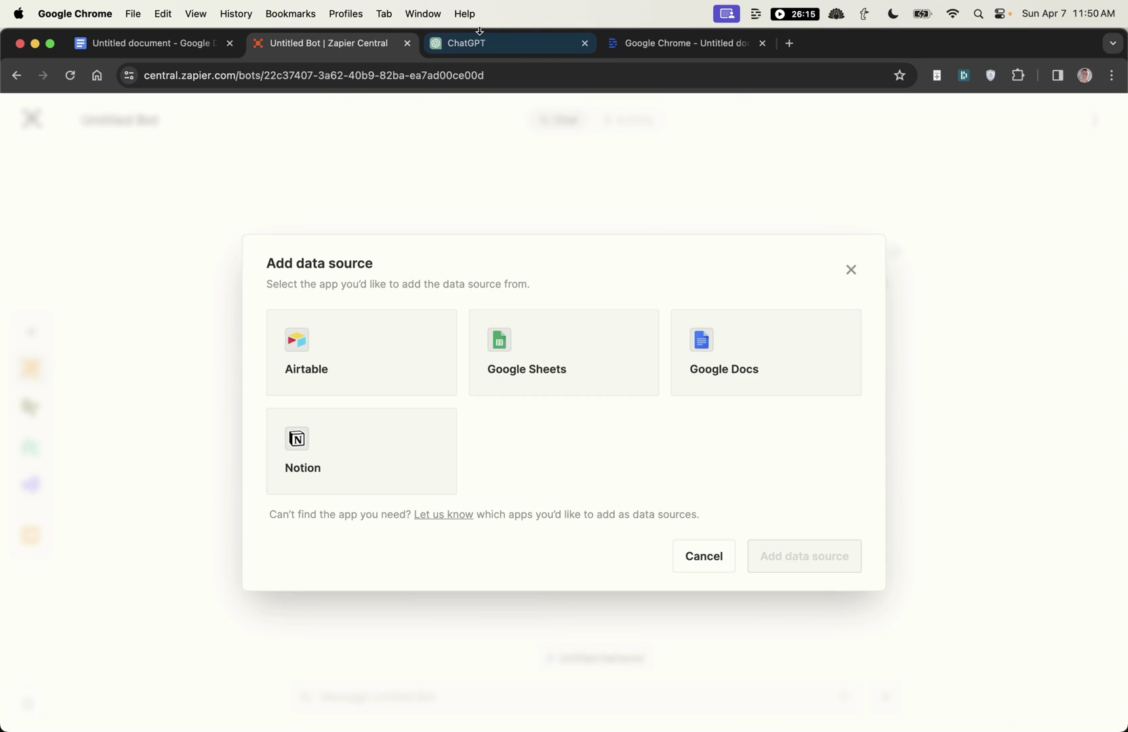
pyautogui.click(479, 42)
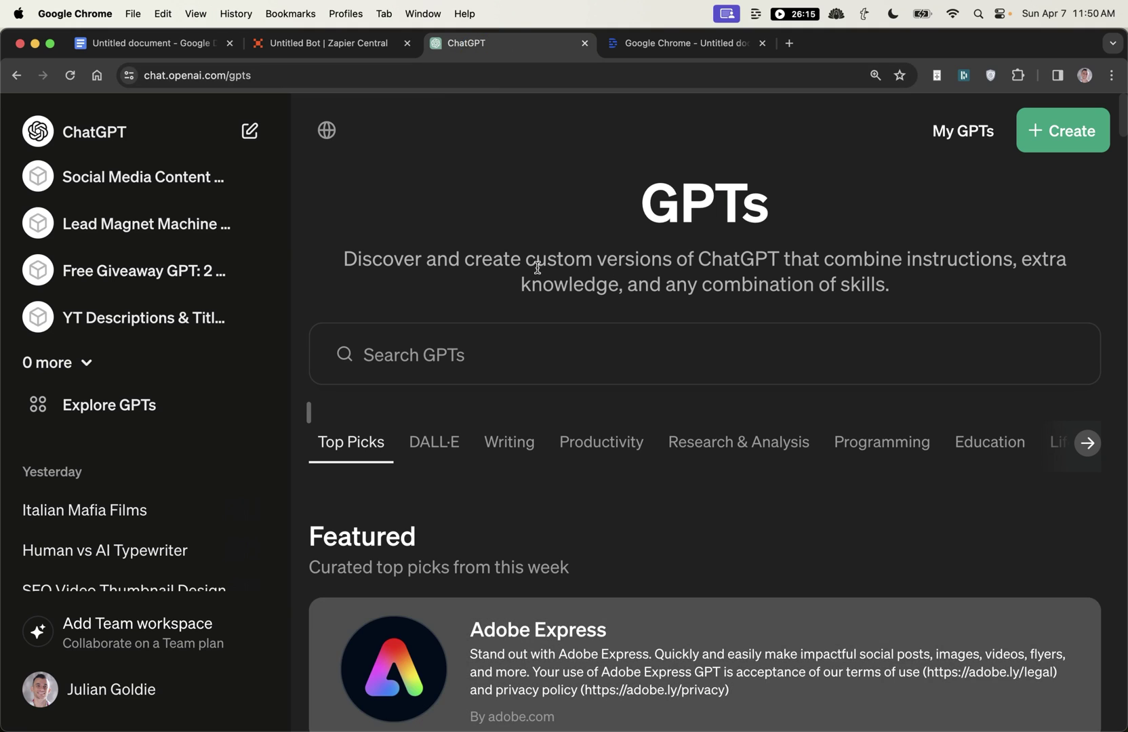
pyautogui.click(249, 130)
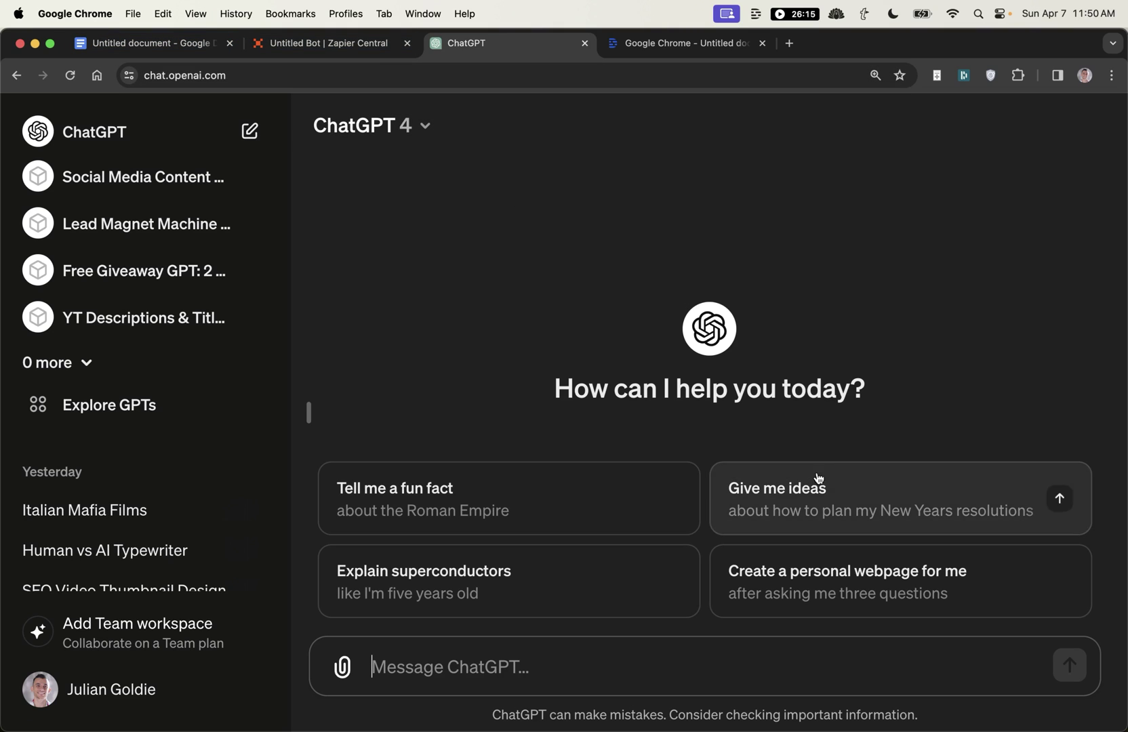
pyautogui.moveTo(506, 319); pyautogui.dragTo(336, 193)
pyautogui.click(461, 288)
pyautogui.click(278, 51)
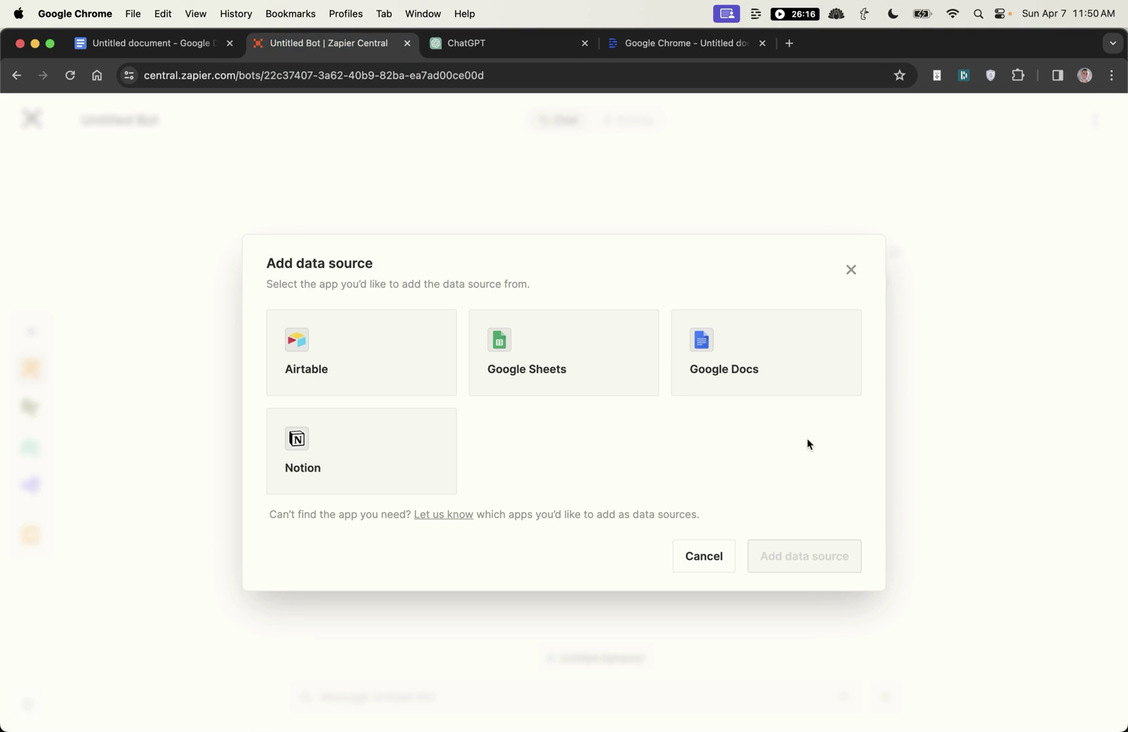
pyautogui.click(471, 43)
pyautogui.click(345, 44)
# Strike through the Dynamic, Easier to output and One hub bullets in Google Docs
pyautogui.click(116, 47)
pyautogui.tripleClick(396, 414)
pyautogui.press('super+shift+x')
pyautogui.tripleClick(398, 439)
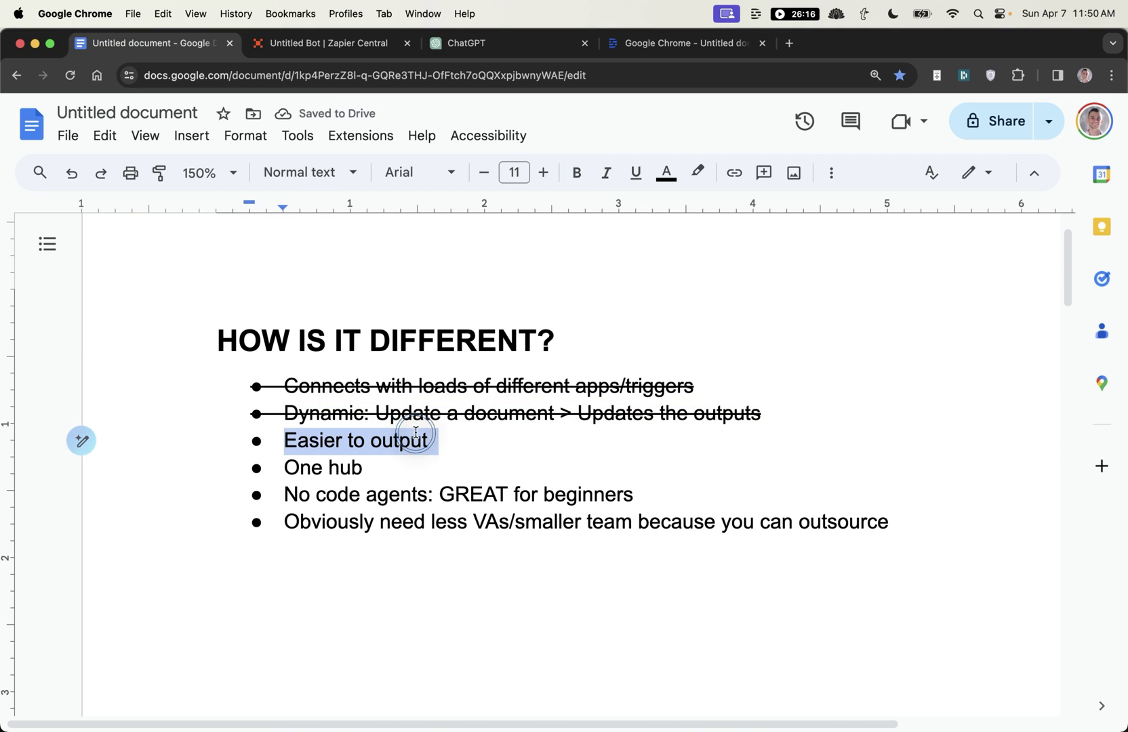
pyautogui.click(332, 469)
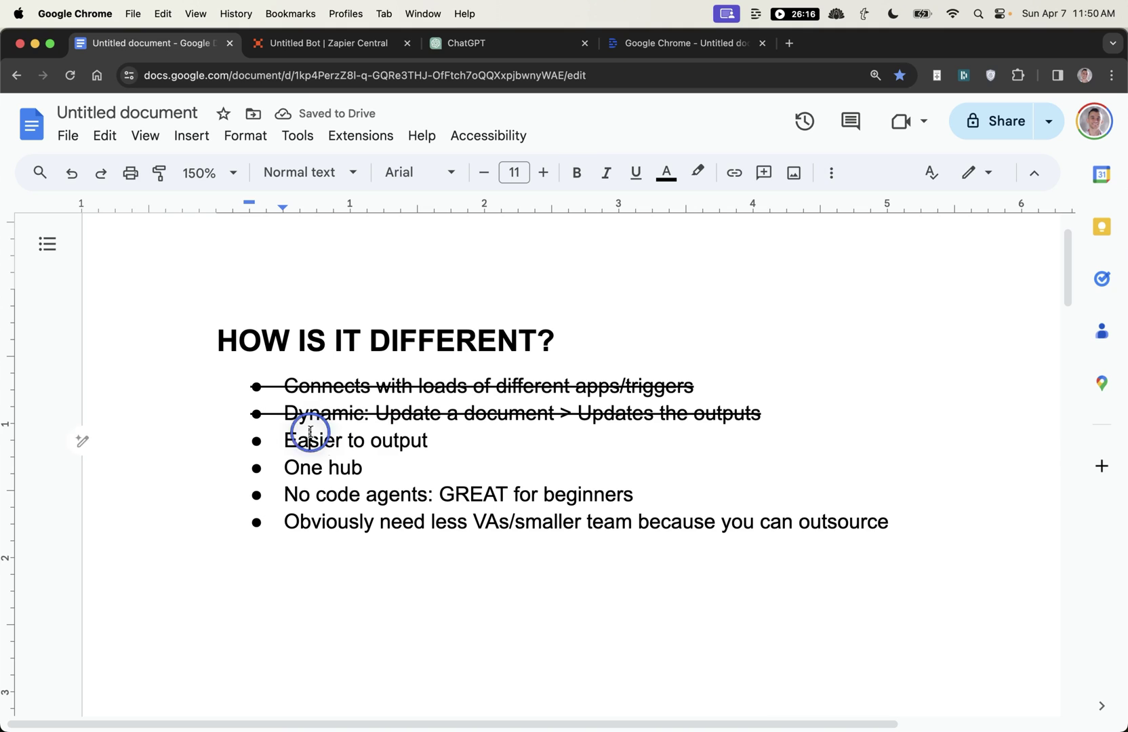
pyautogui.tripleClick(311, 431)
pyautogui.press('super+shift+x')
pyautogui.tripleClick(312, 468)
pyautogui.press('super+shift+x')
# Close the data source chooser, select the No code agents bullet, and open the second Untitled Bot
pyautogui.click(285, 48)
pyautogui.click(77, 425)
pyautogui.moveTo(31, 385)
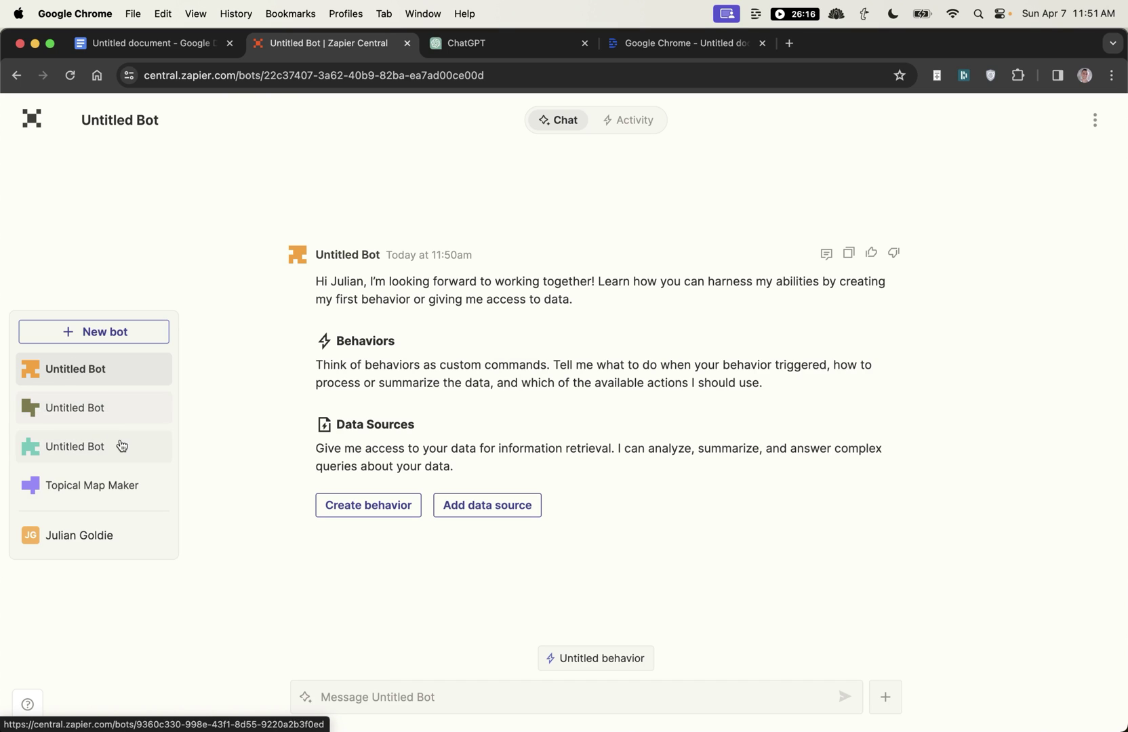
pyautogui.click(113, 34)
pyautogui.moveTo(632, 494); pyautogui.dragTo(258, 489)
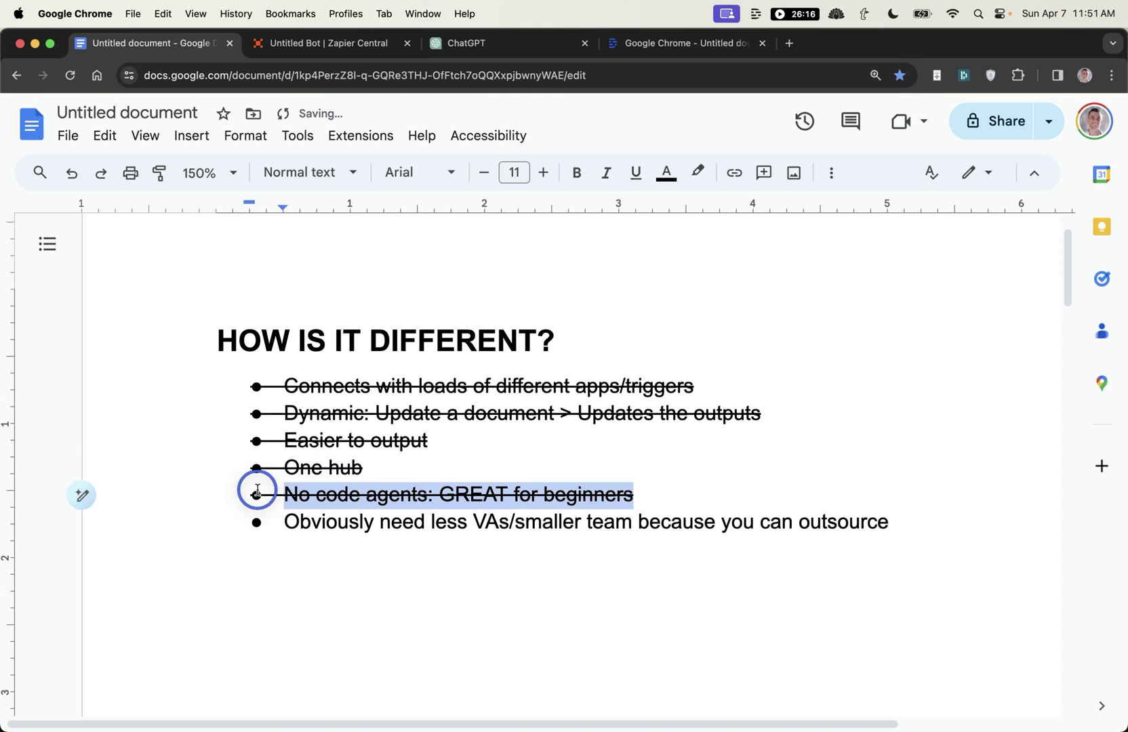
pyautogui.click(334, 47)
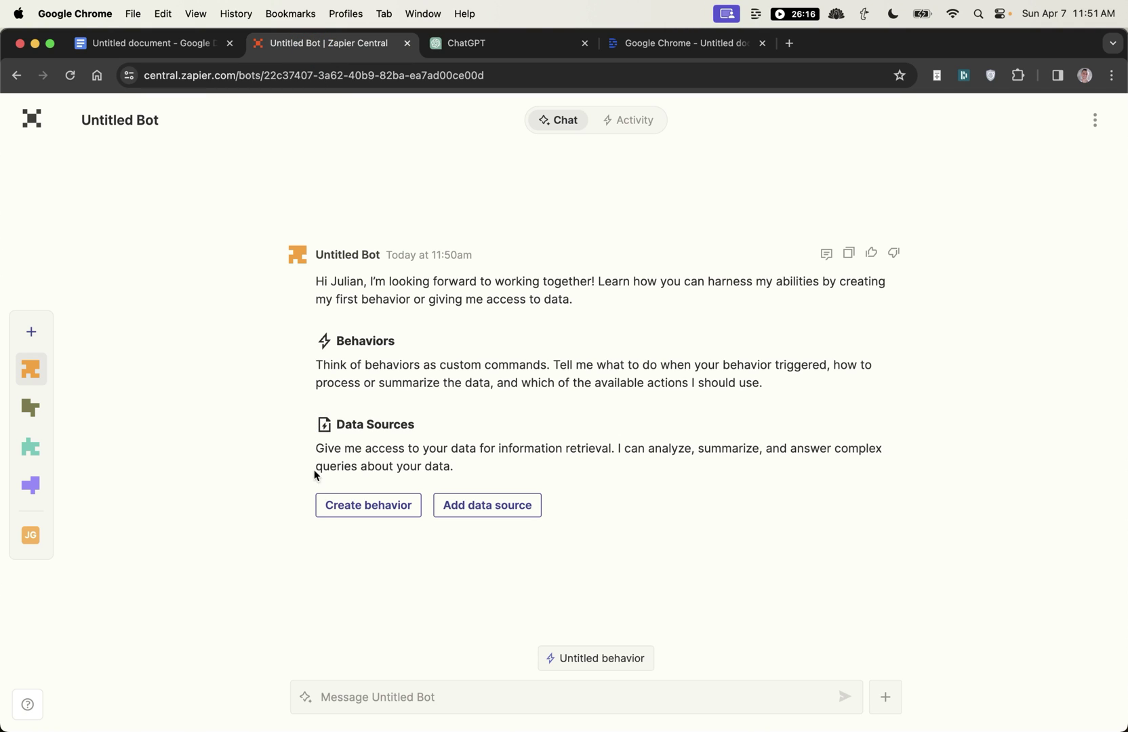
pyautogui.moveTo(20, 362)
pyautogui.click(81, 405)
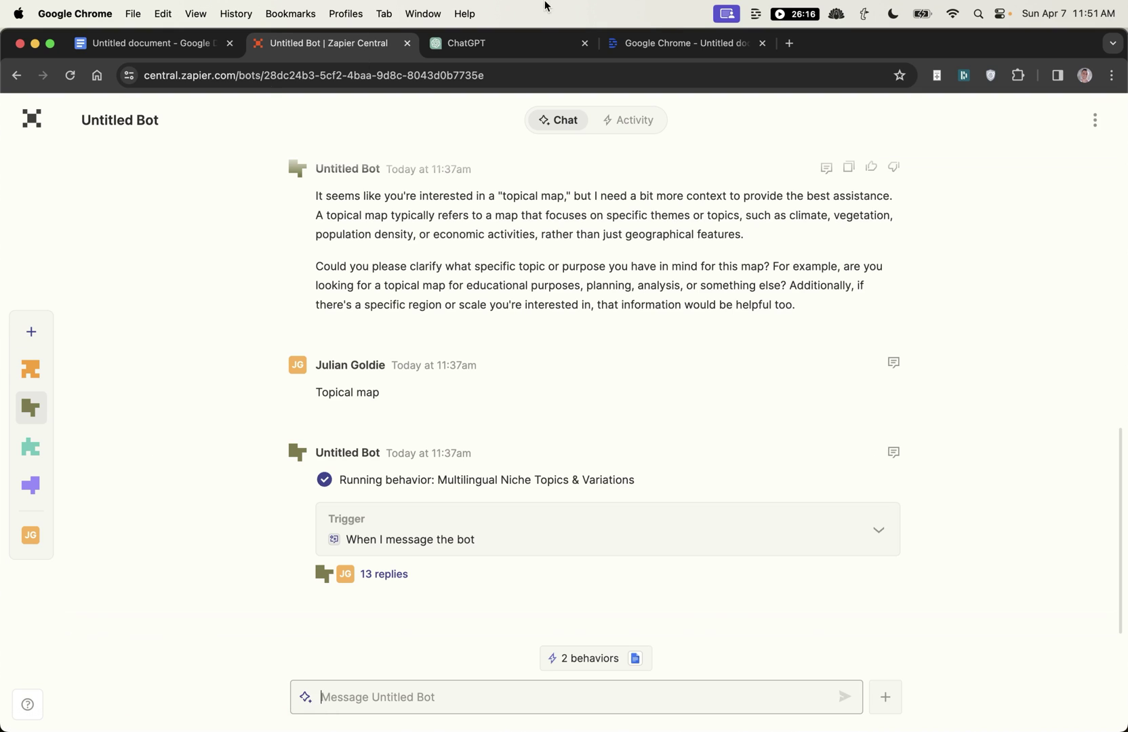
# Strike through the last bullet, then open the first Untitled Bot's welcome chat
pyautogui.click(142, 46)
pyautogui.tripleClick(365, 521)
pyautogui.press('super+shift+x')
pyautogui.click(365, 521)
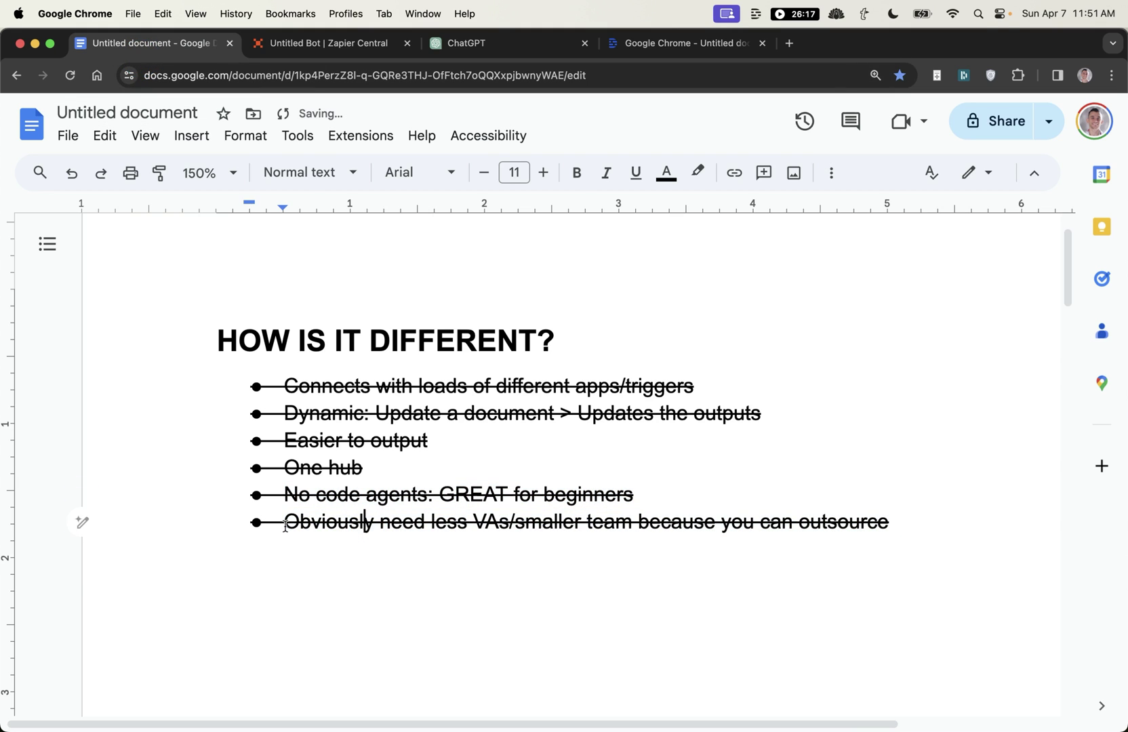
pyautogui.click(434, 586)
pyautogui.click(319, 43)
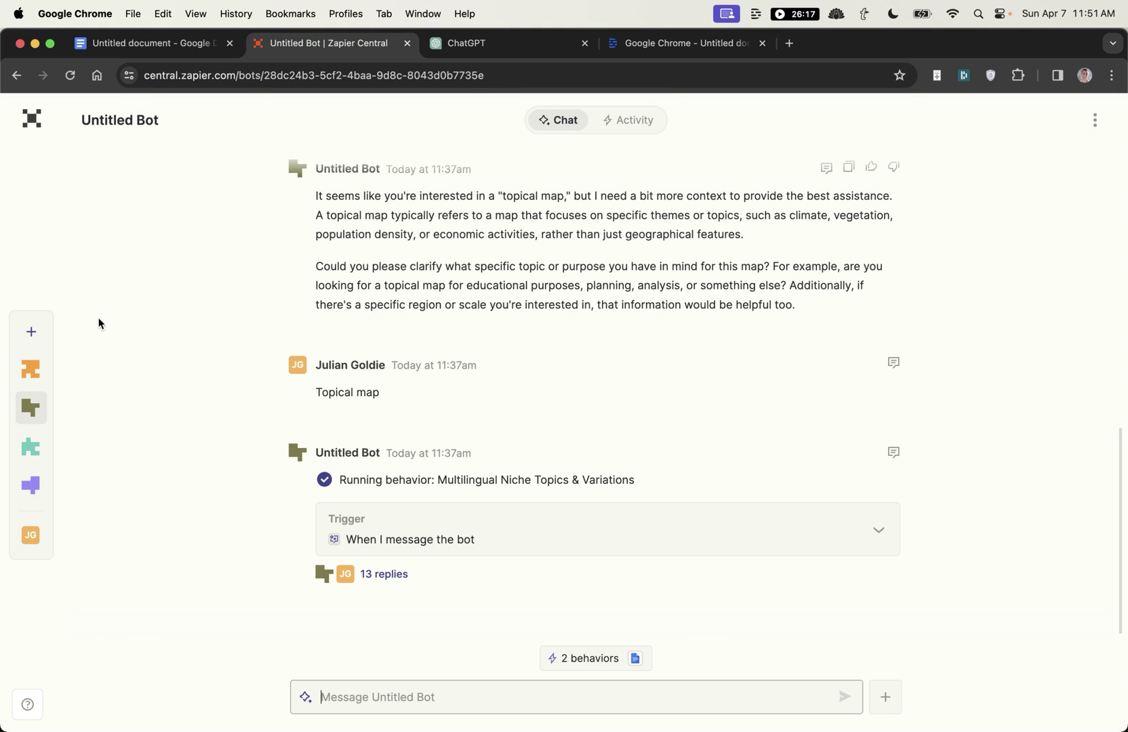
pyautogui.click(40, 369)
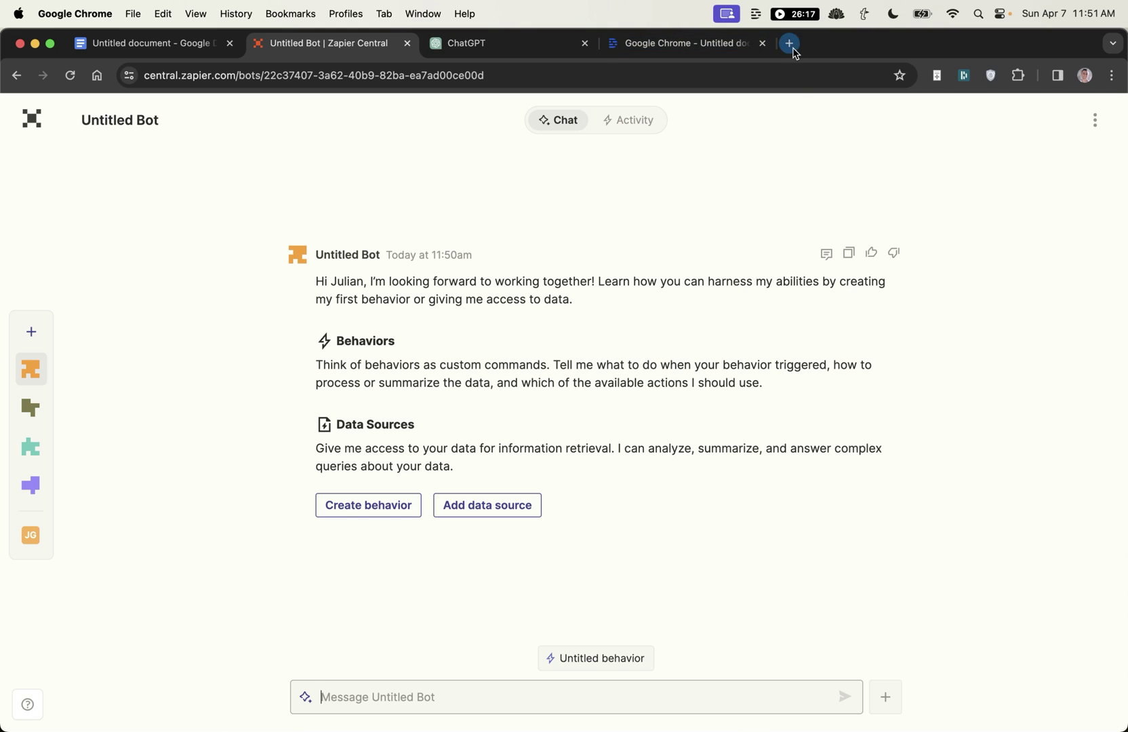
# Look through the Topical Map Maker and Untitled Bots, starting then cancelling a deletion
pyautogui.click(44, 489)
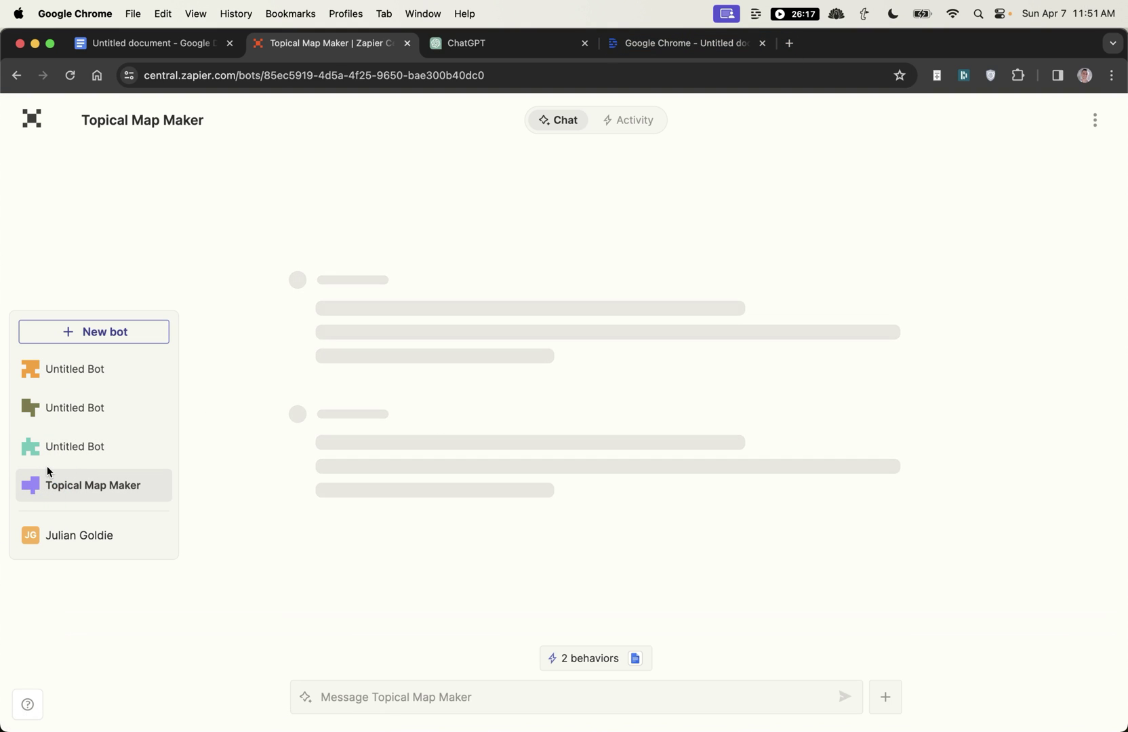
pyautogui.moveTo(49, 467)
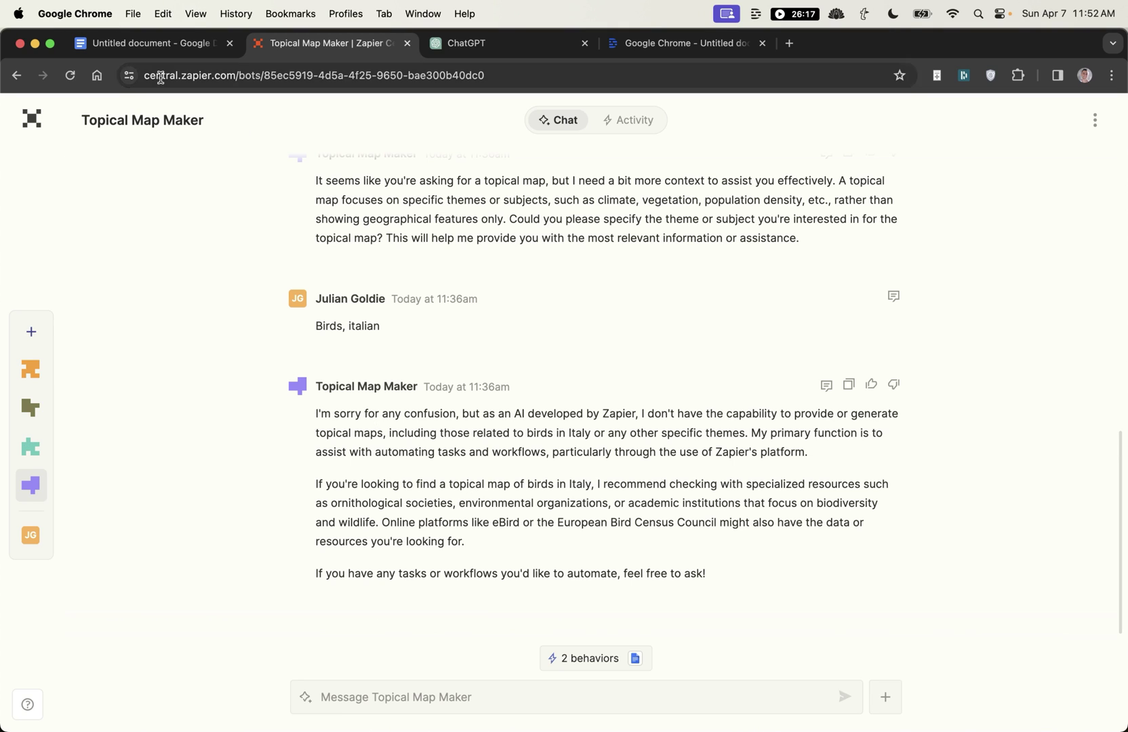
pyautogui.click(81, 440)
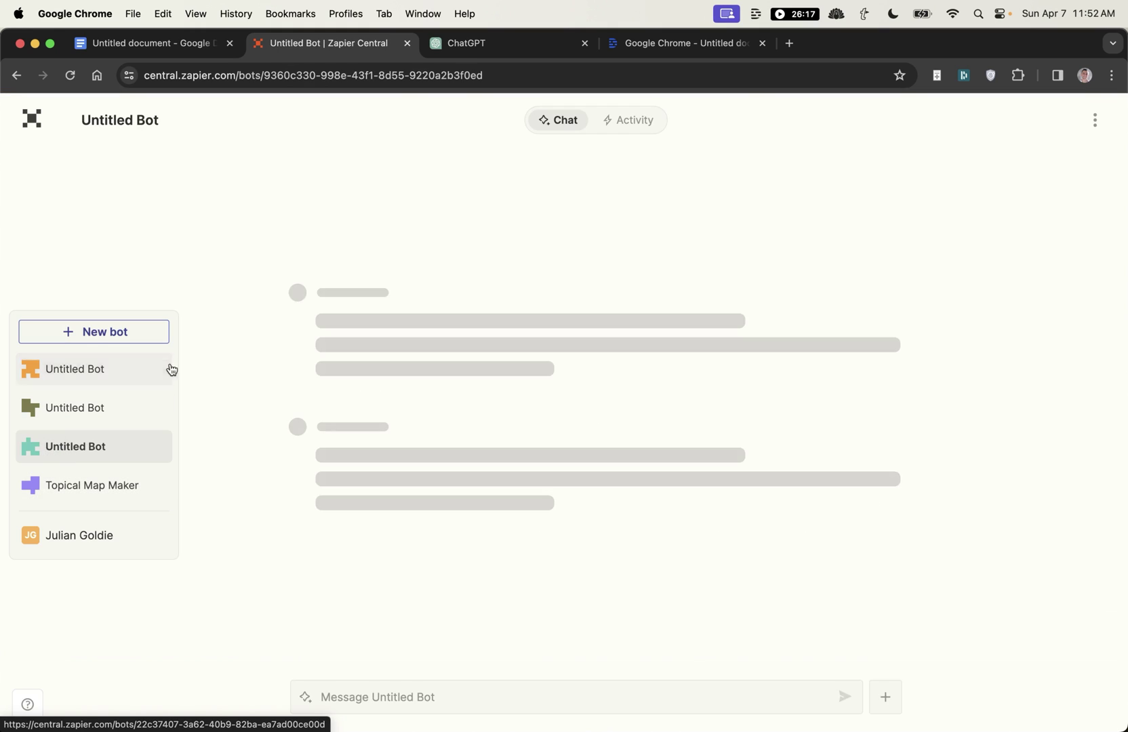
pyautogui.click(64, 367)
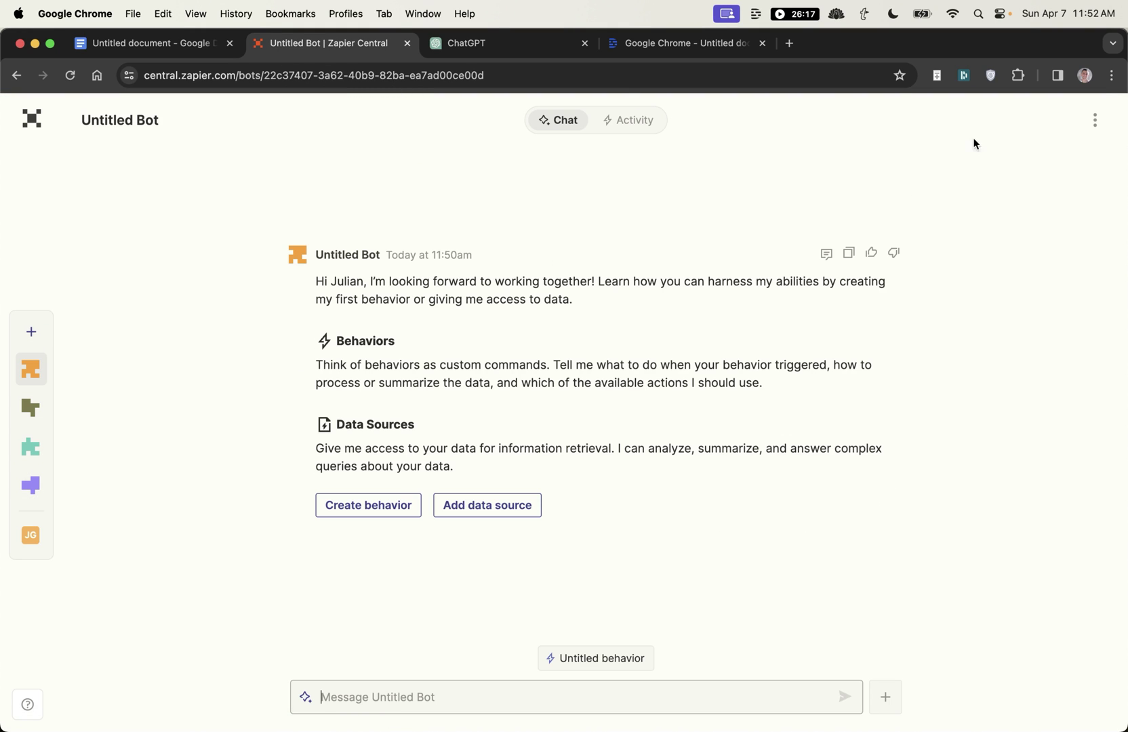
pyautogui.click(1095, 120)
pyautogui.click(1003, 399)
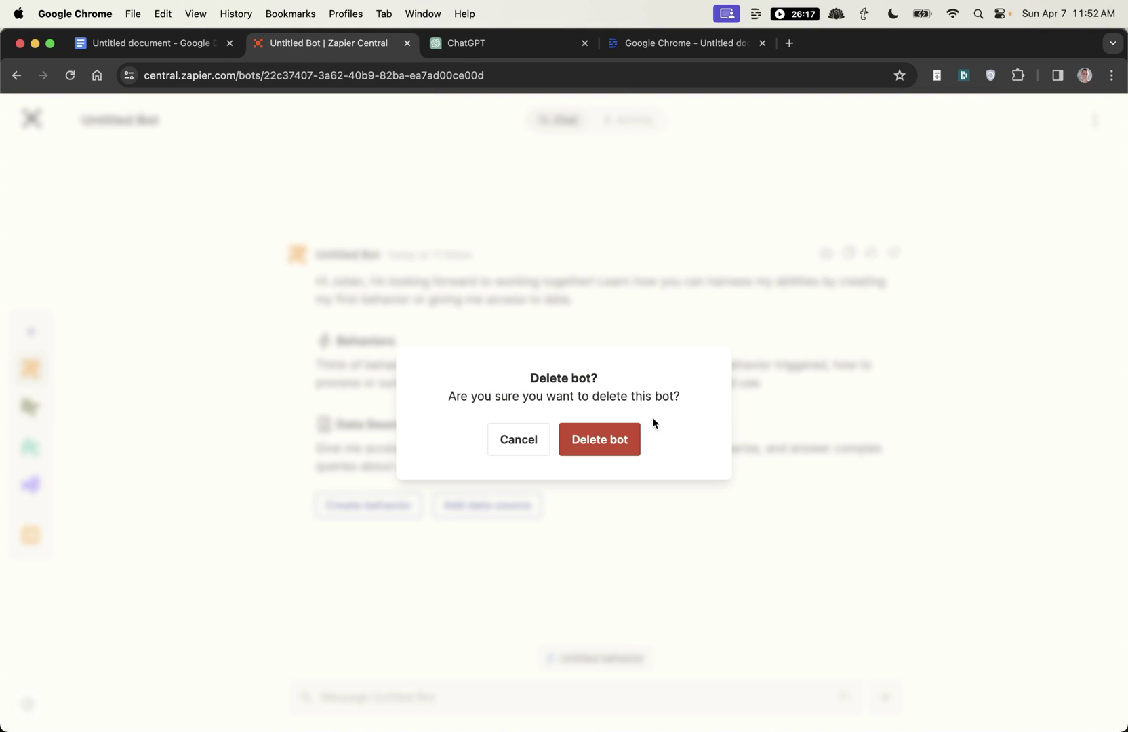
pyautogui.click(521, 440)
# Delete the empty Untitled Bot, start deleting the next one, and open a new browser tab
pyautogui.click(1095, 120)
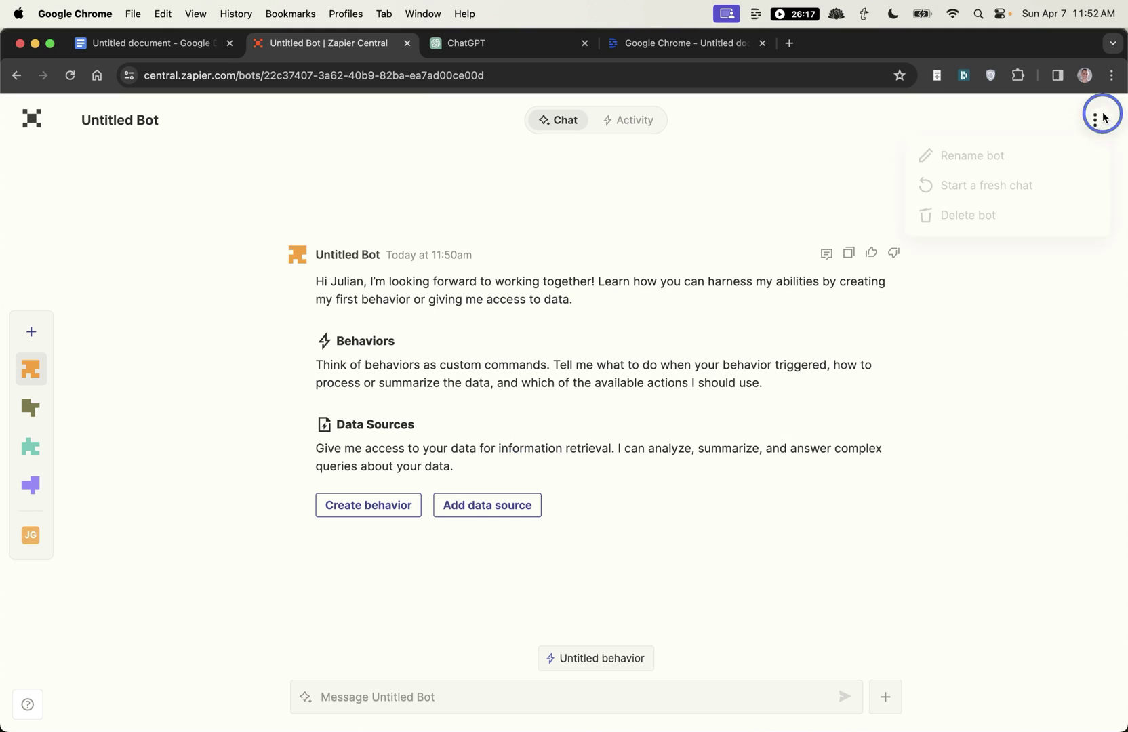
pyautogui.click(991, 210)
pyautogui.click(608, 444)
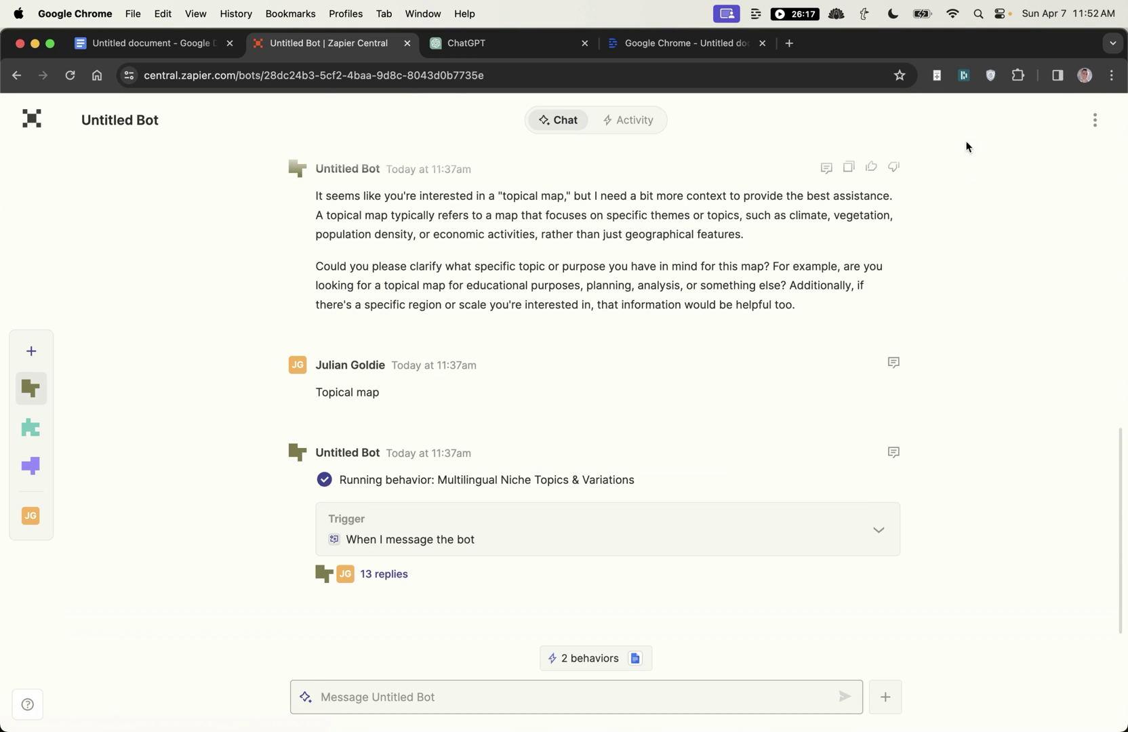
pyautogui.click(1094, 120)
pyautogui.click(1018, 210)
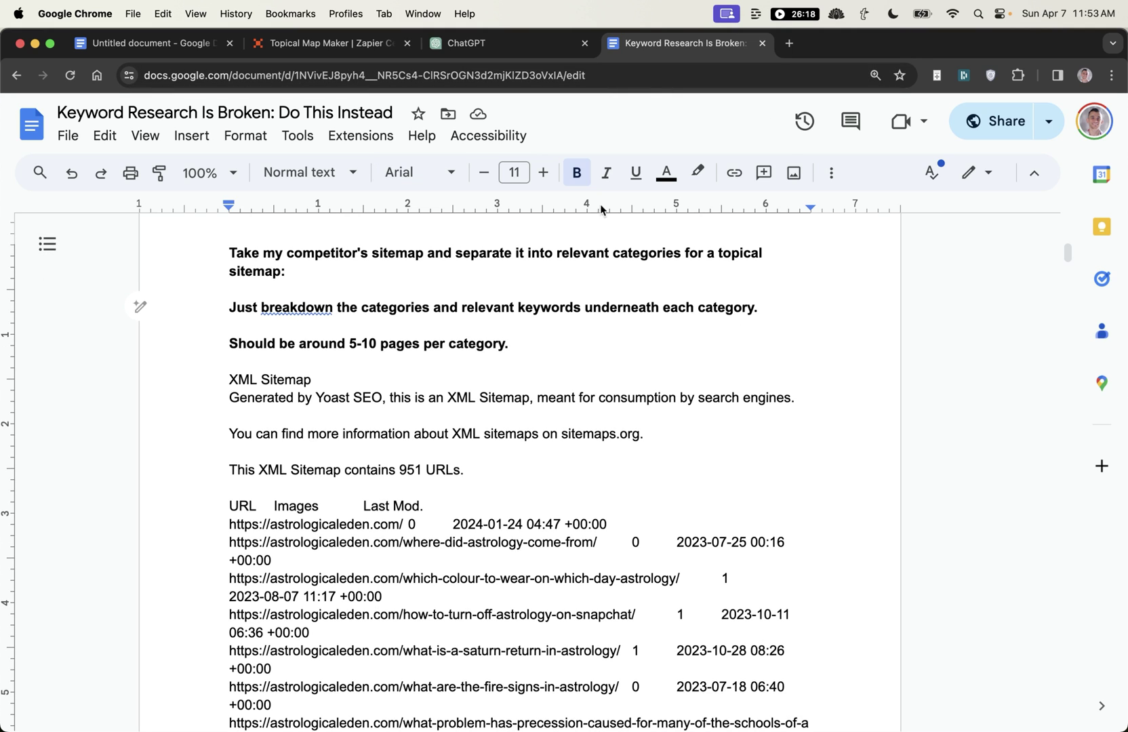
pyautogui.press('super+t')
# Load sheets.new in the new tab and return to the previous tab
pyautogui.write('sheets.new')
pyautogui.press('Return')
pyautogui.press('super+alt+Left')
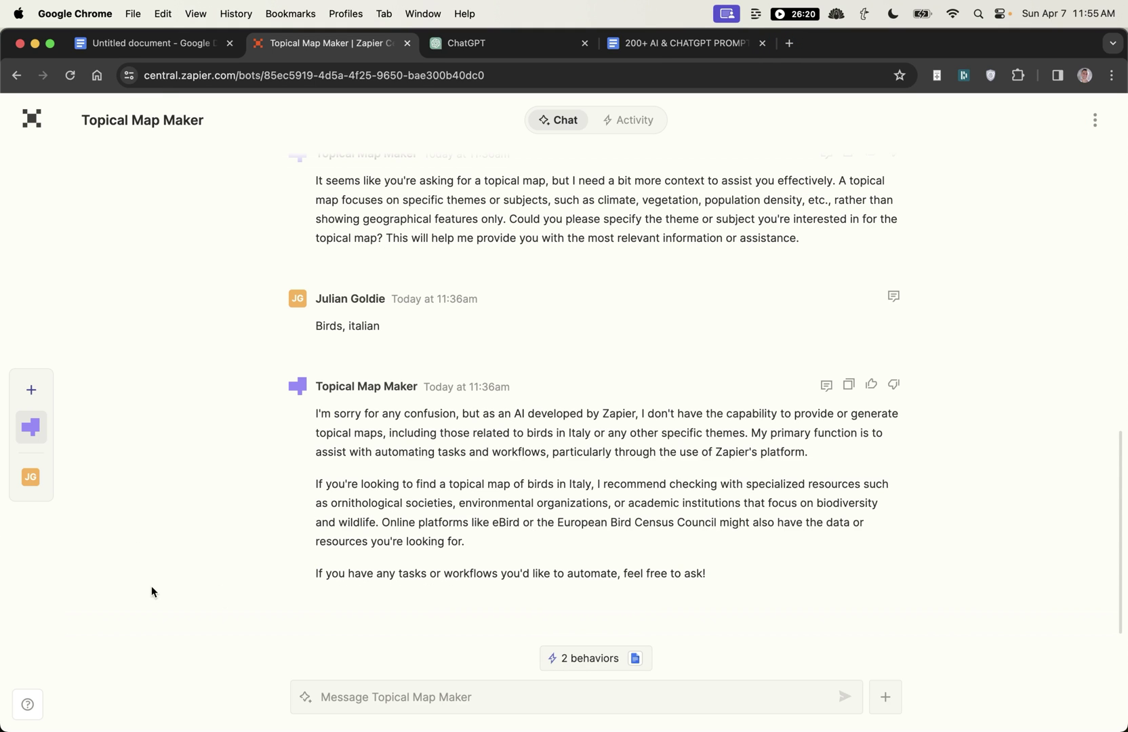
# Create a new behavior and paste the keyword-research prompt into its instructions
pyautogui.click(614, 664)
pyautogui.rightClick(490, 614)
pyautogui.click(440, 608)
pyautogui.click(524, 613)
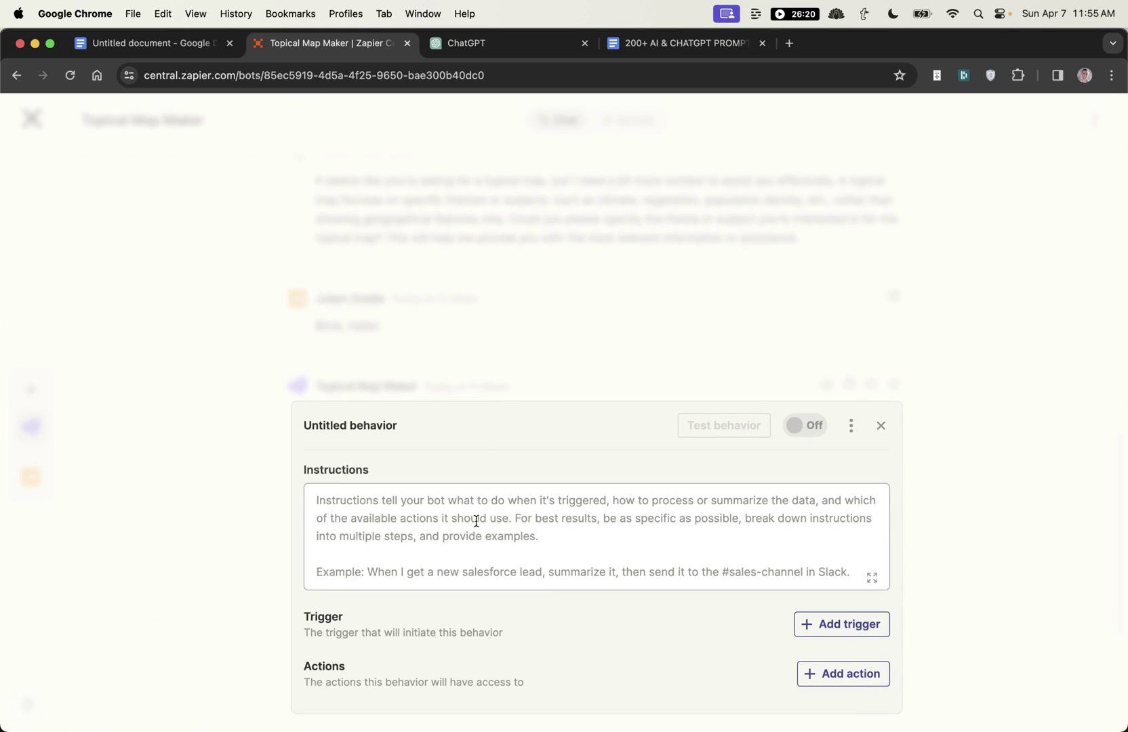
pyautogui.click(476, 520)
pyautogui.write('Give me keywords related to SEO in areas around Manchester and their competition/search volumes. Rate the competition score out of 5 - 5 being the highest, 1 being the lowest. Put it in a table.')
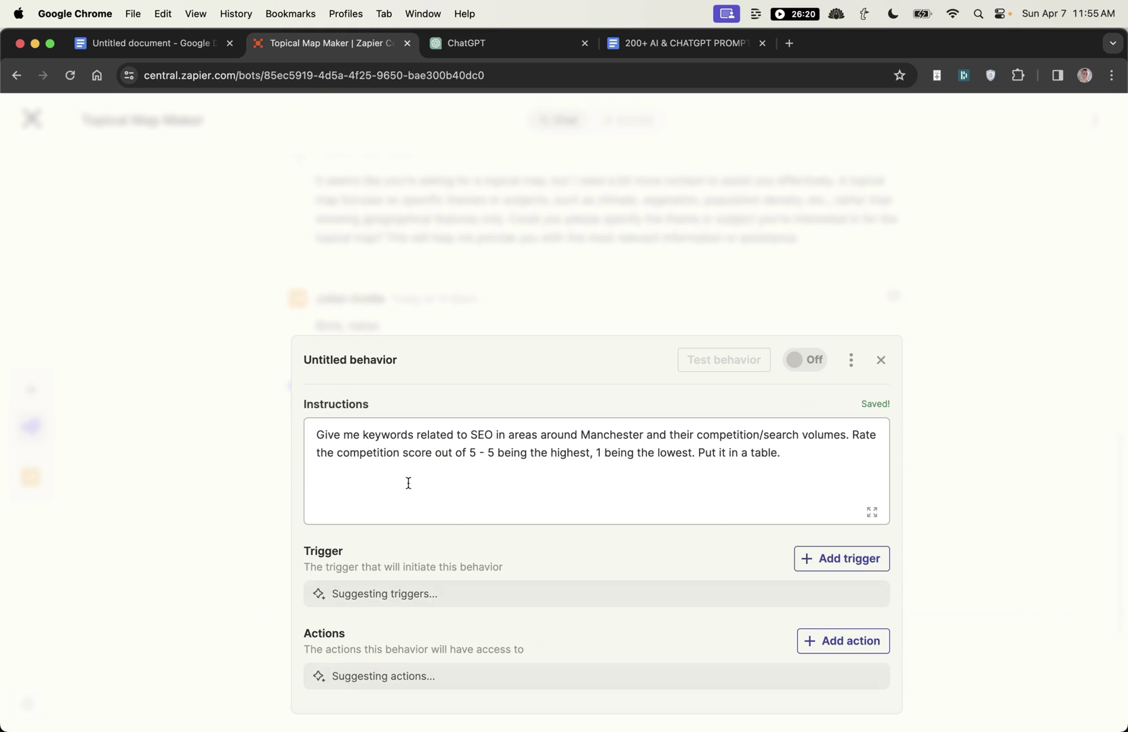
pyautogui.click(477, 437)
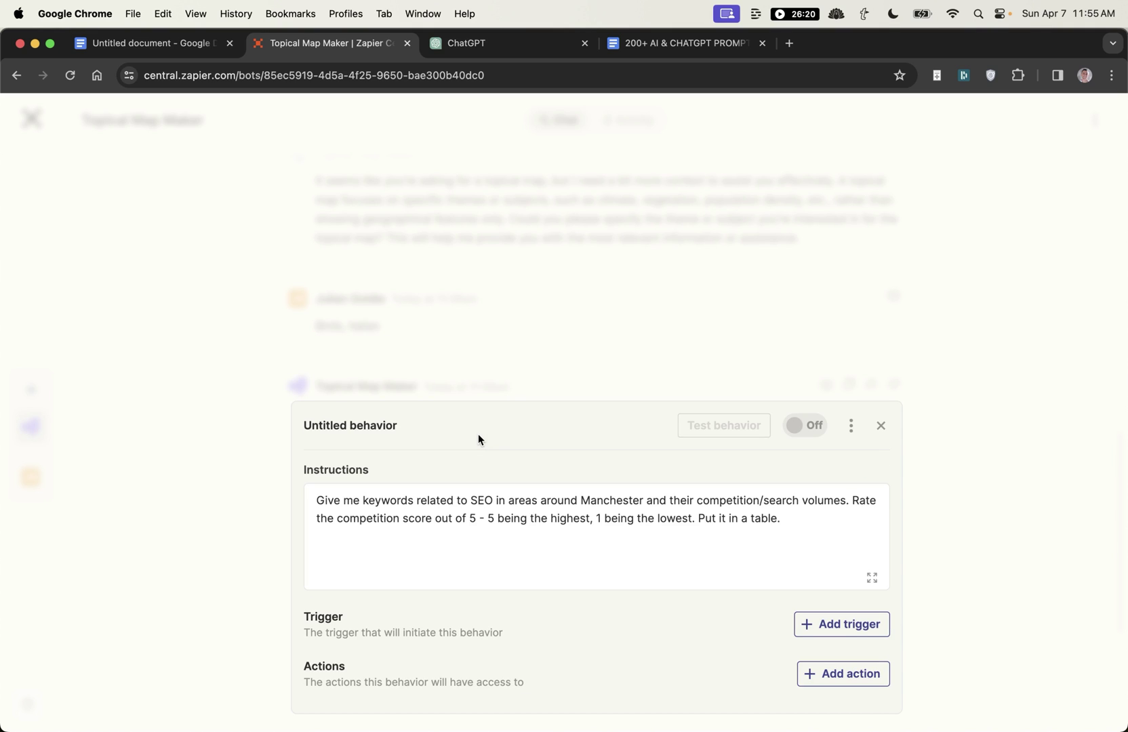
# Revise the instructions to ask for UK keywords in my niche and add a message-the-bot trigger
pyautogui.click(429, 519)
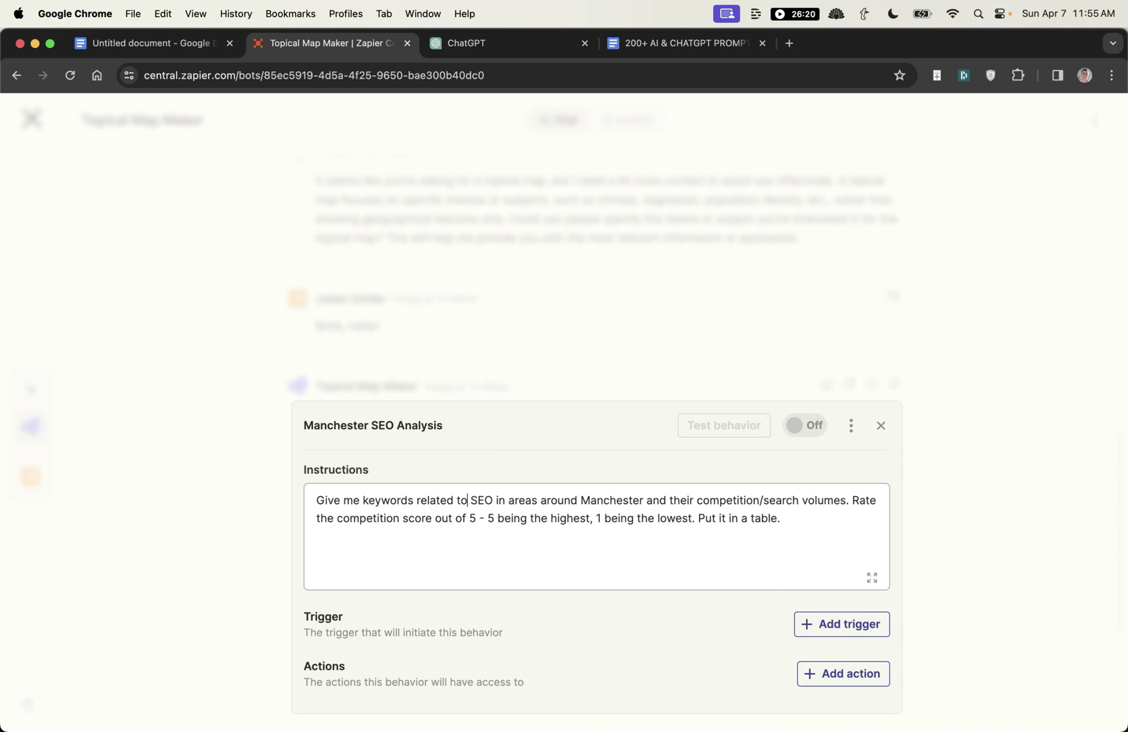
pyautogui.hotkey('shift', 'alt', 'Left')
pyautogui.press('super+a')
pyautogui.write('Give me keywords related to my niche in areas around UK and their competition/search volumes. Rate the competition score out of 5 - 5 being the highest, 1 being the lowest. Put it in a table.')
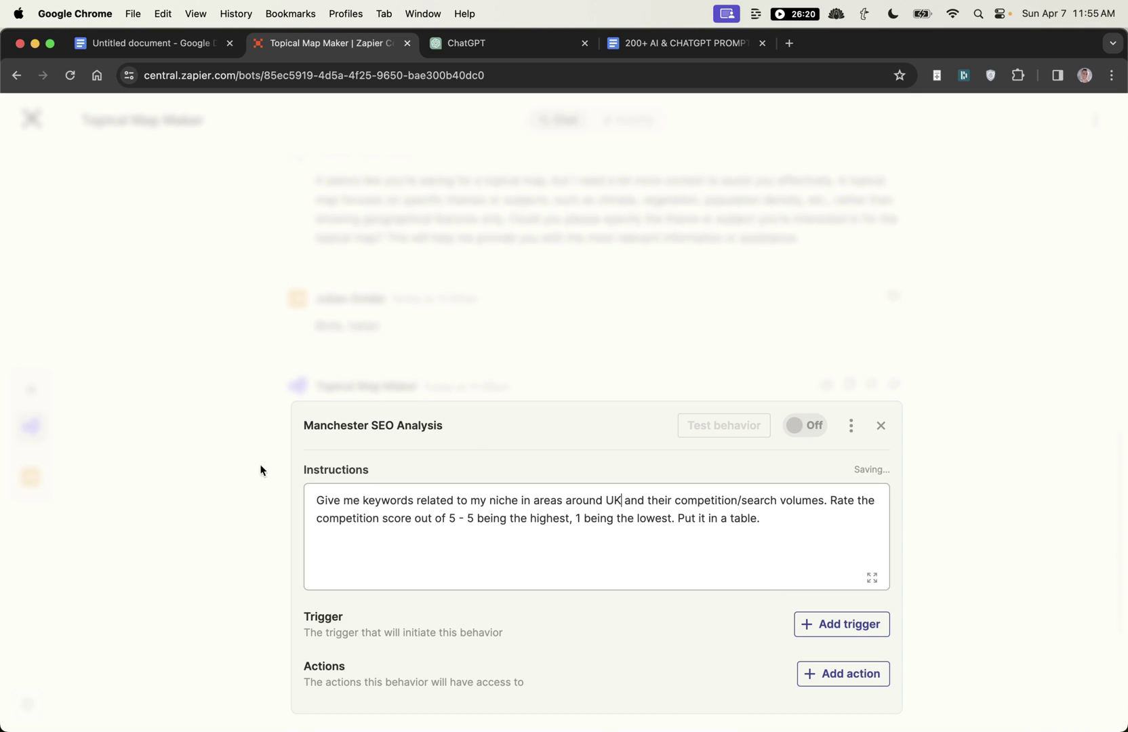
pyautogui.moveTo(314, 500); pyautogui.dragTo(853, 524)
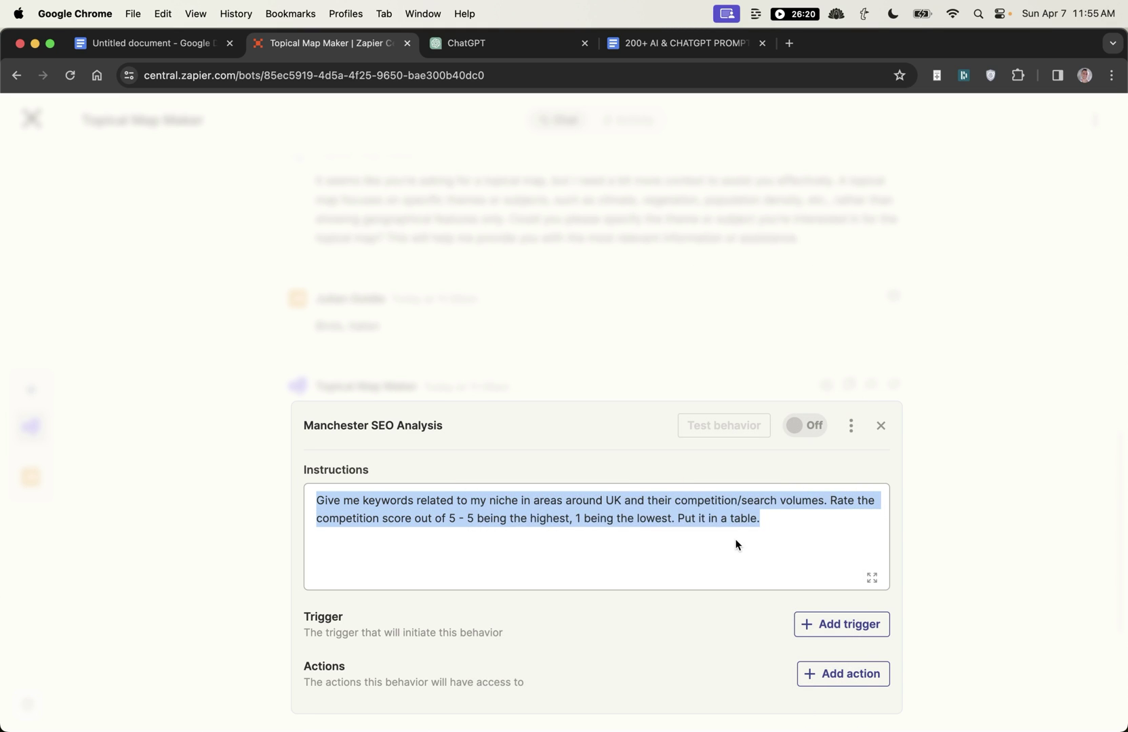
pyautogui.click(775, 531)
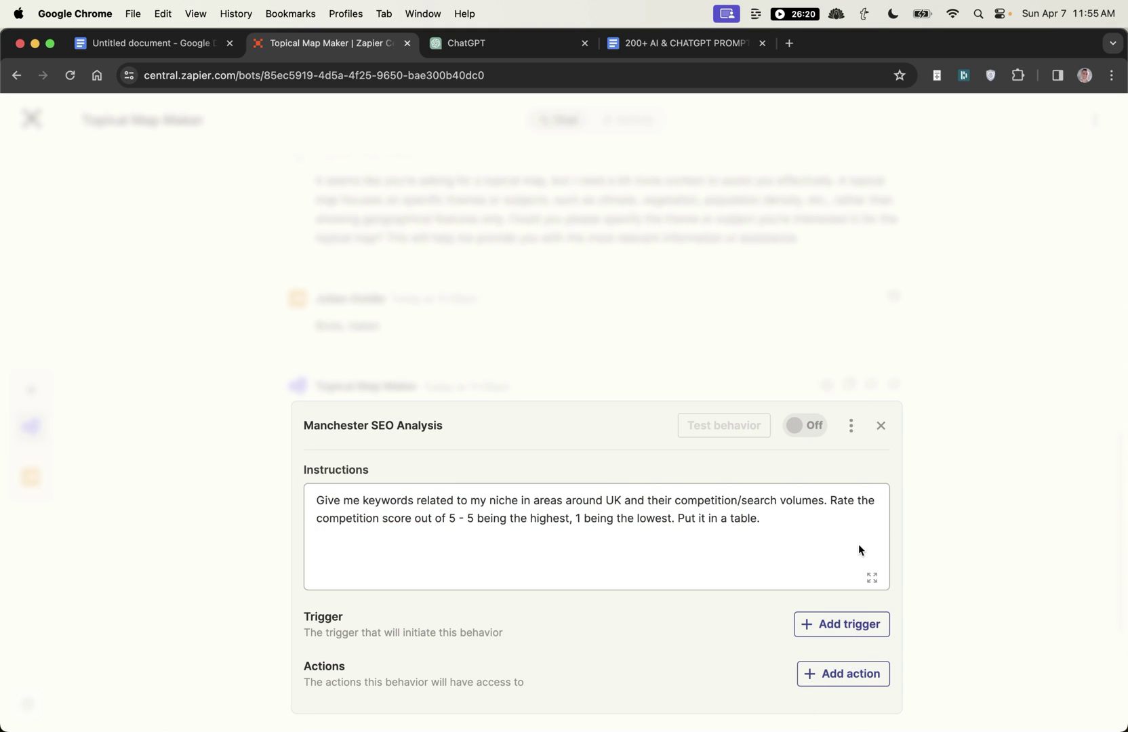
pyautogui.press('BackSpace')
pyautogui.click(842, 622)
pyautogui.click(368, 362)
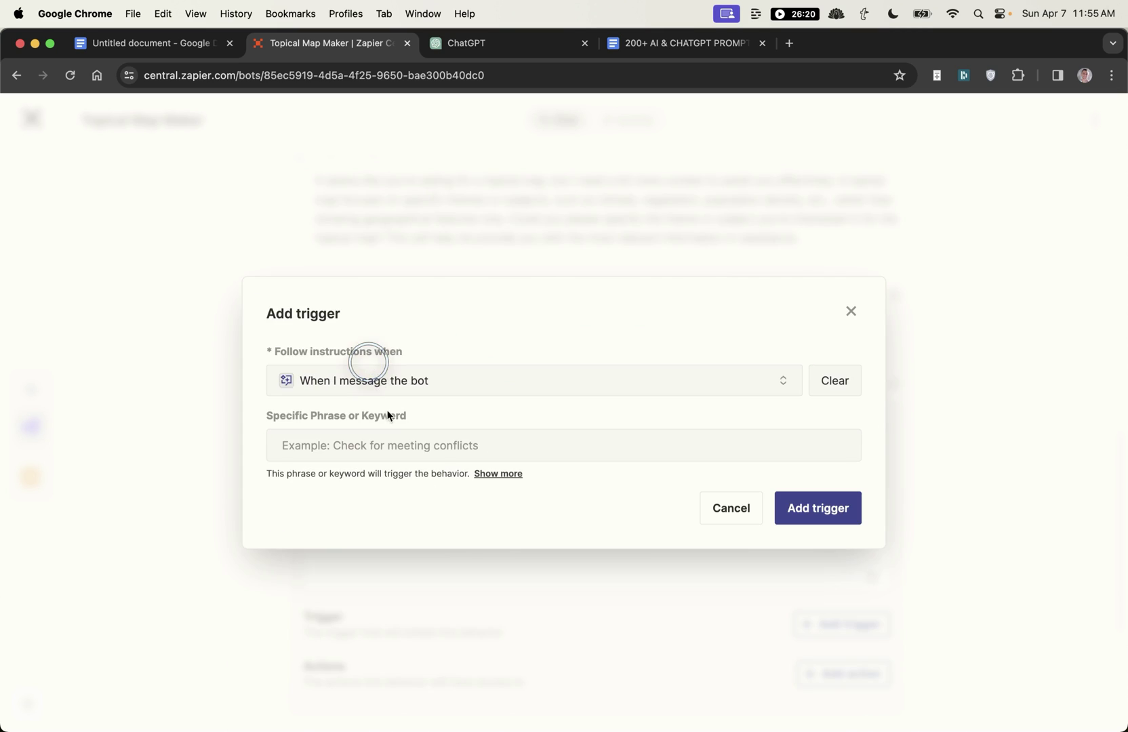
# Set the behavior's trigger phrase to 'Keyword research'
pyautogui.click(419, 447)
pyautogui.write('Keyword')
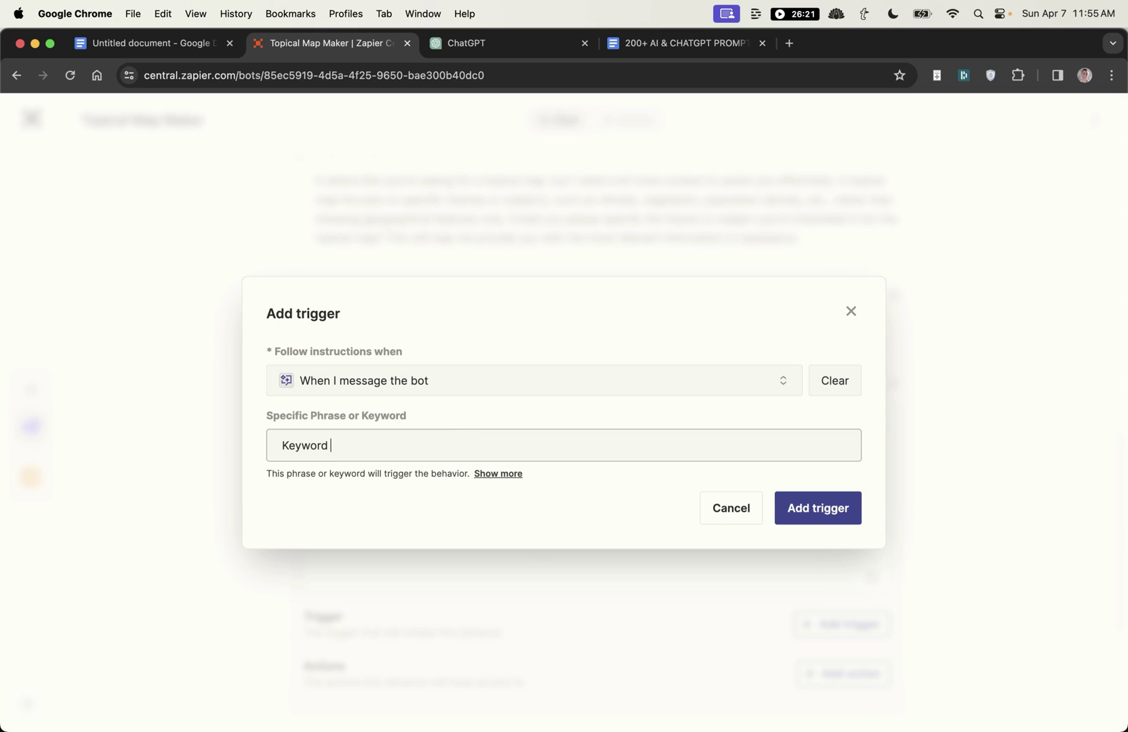
pyautogui.click(788, 506)
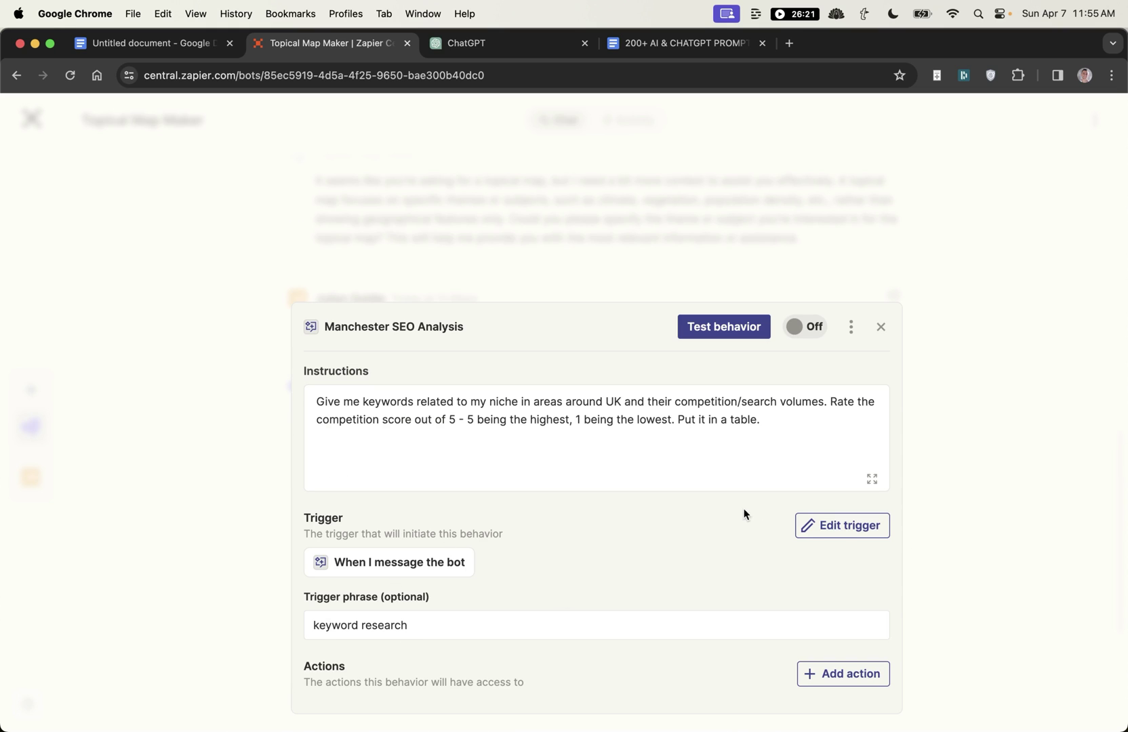
# Add the Google Docs Create Document from Template action and turn the behavior on
pyautogui.click(848, 688)
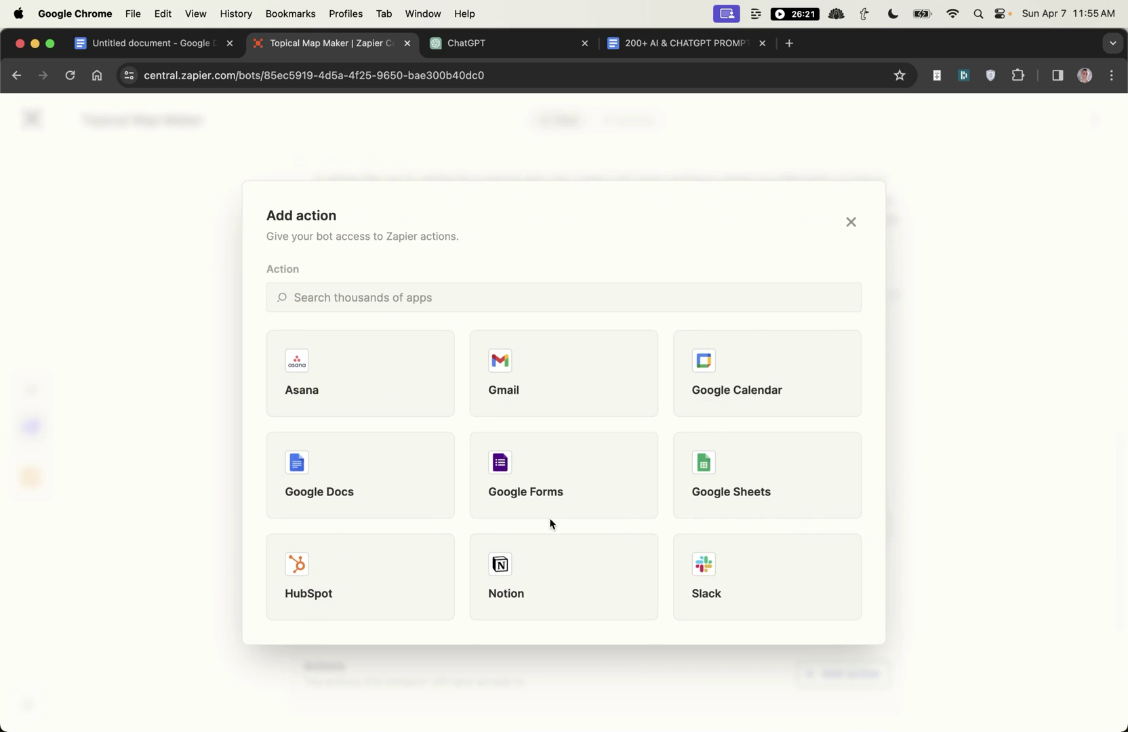
pyautogui.click(734, 492)
pyautogui.scroll(-10, 662, 473)
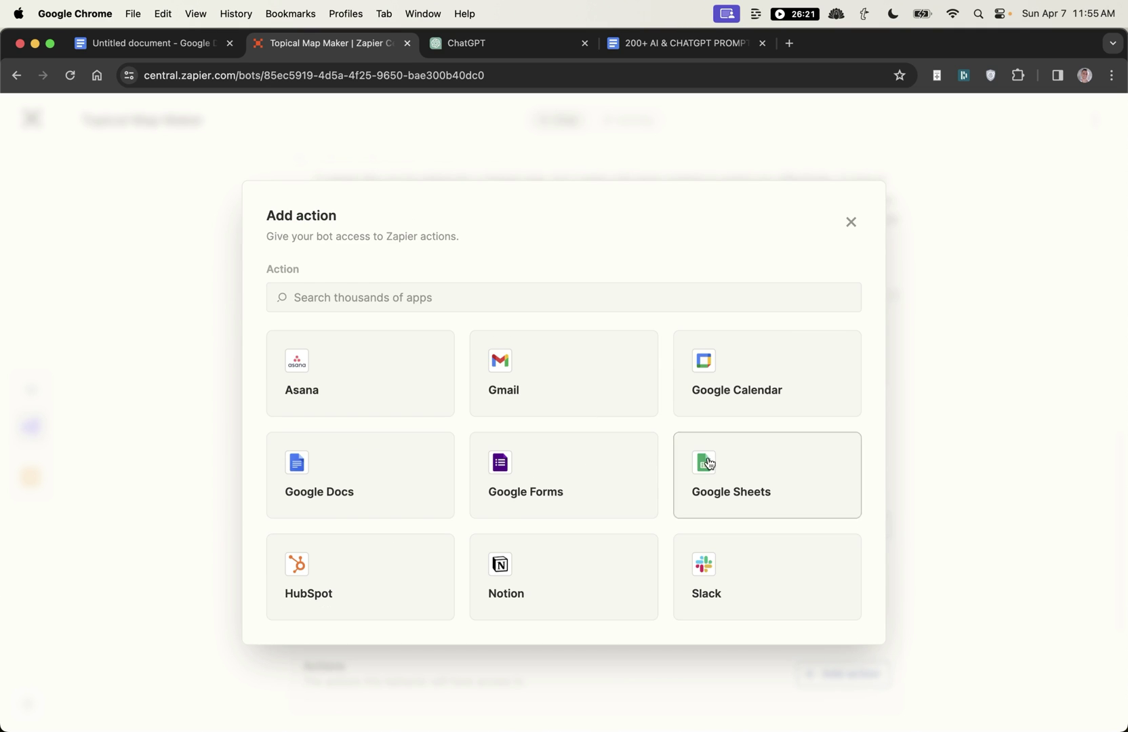
pyautogui.click(333, 478)
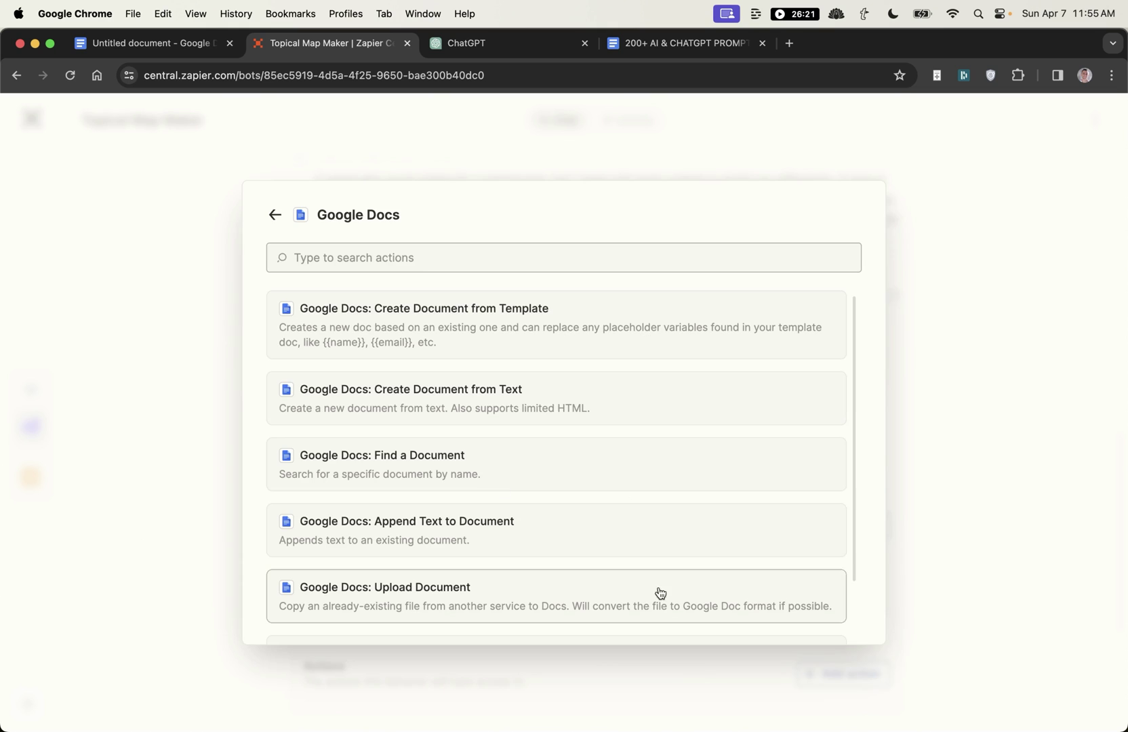
pyautogui.click(455, 330)
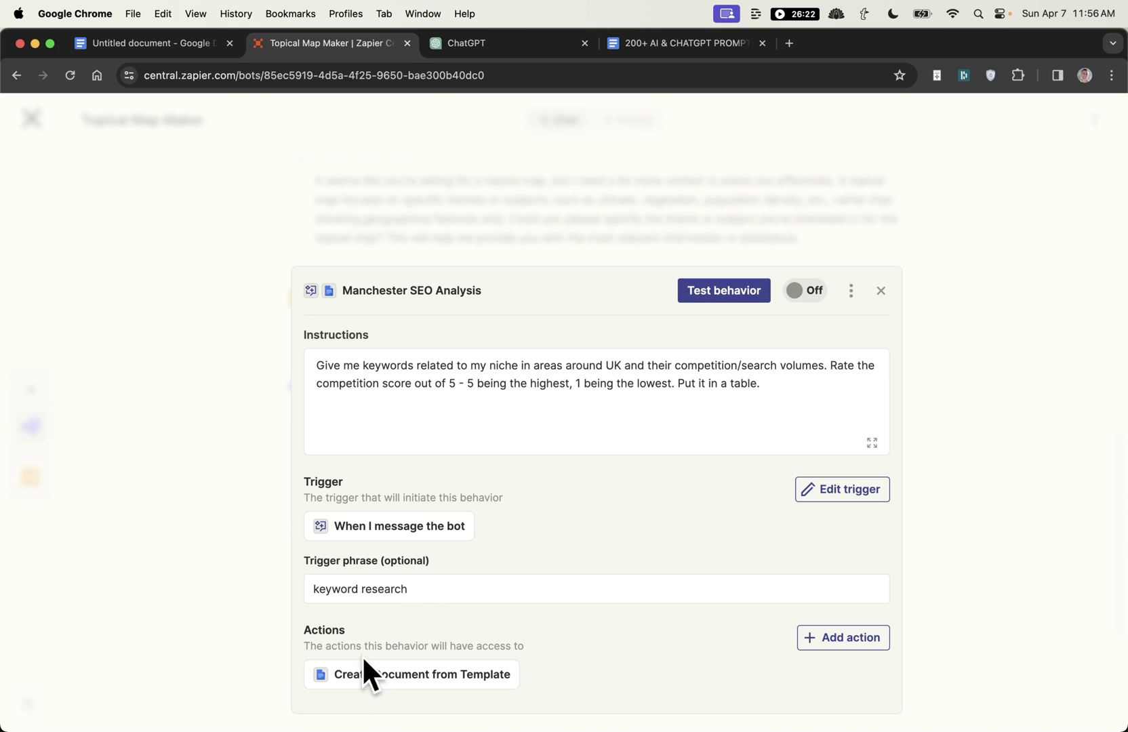
pyautogui.click(808, 301)
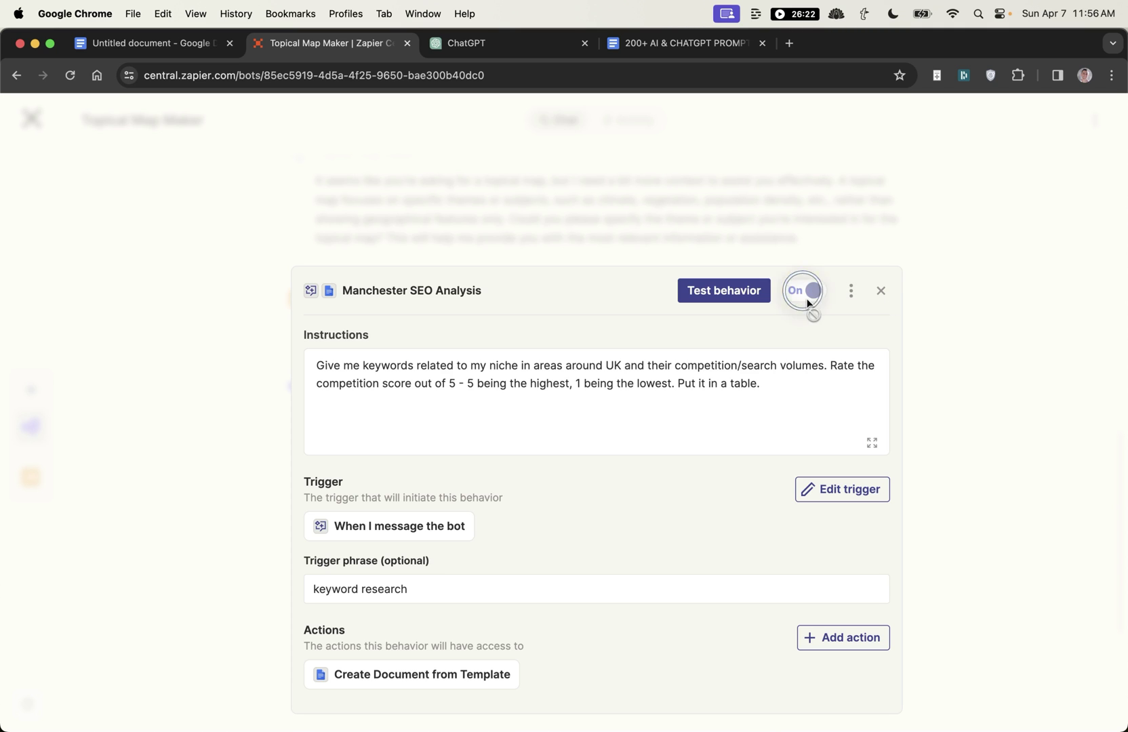
pyautogui.click(883, 294)
# Send 'Keyword research' to the bot in the chat
pyautogui.click(480, 682)
pyautogui.rightClick(456, 692)
pyautogui.click(440, 682)
pyautogui.write('Keyword')
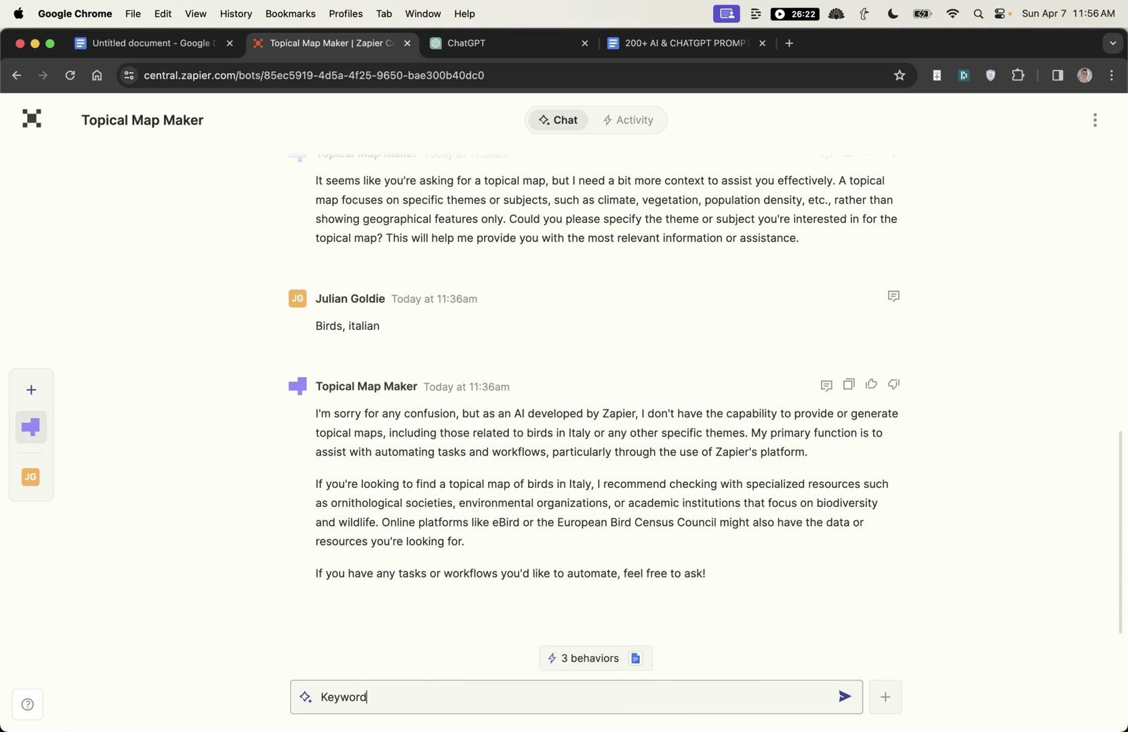
pyautogui.write(' rese')
pyautogui.write('arch')
pyautogui.press('Return')
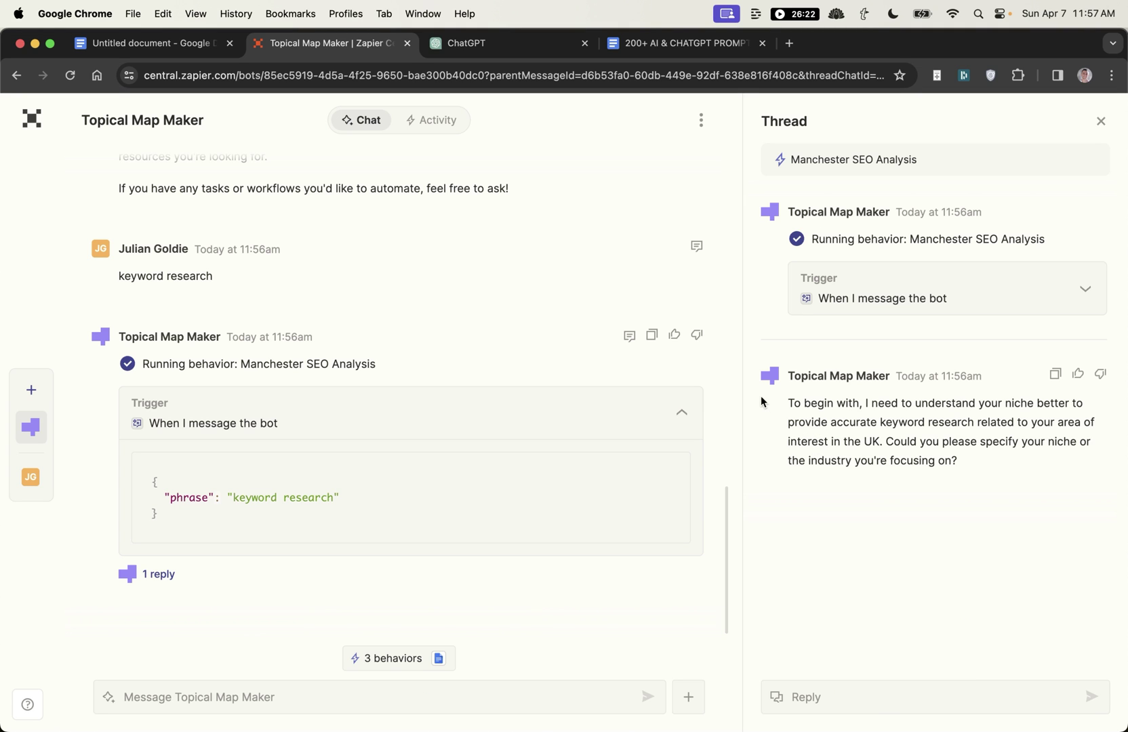
# Answer the bot's niche question with 'SEO'
pyautogui.moveTo(760, 400); pyautogui.dragTo(921, 496)
pyautogui.click(862, 467)
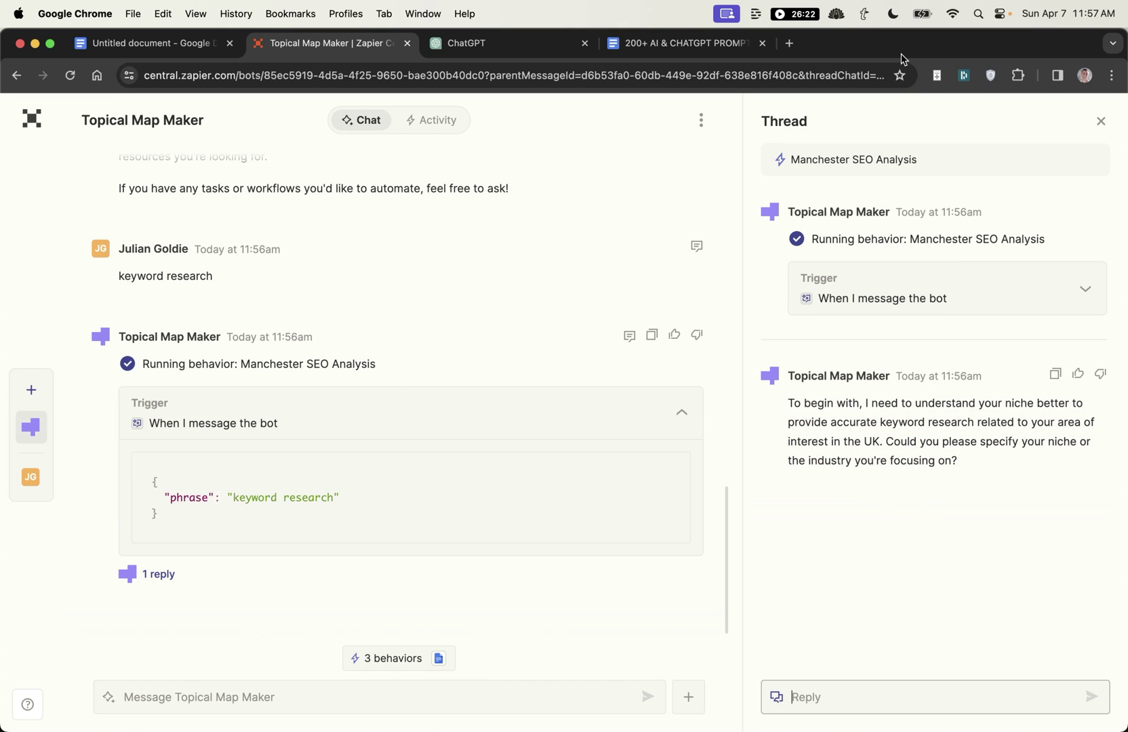
pyautogui.write('SEO')
pyautogui.press('Return')
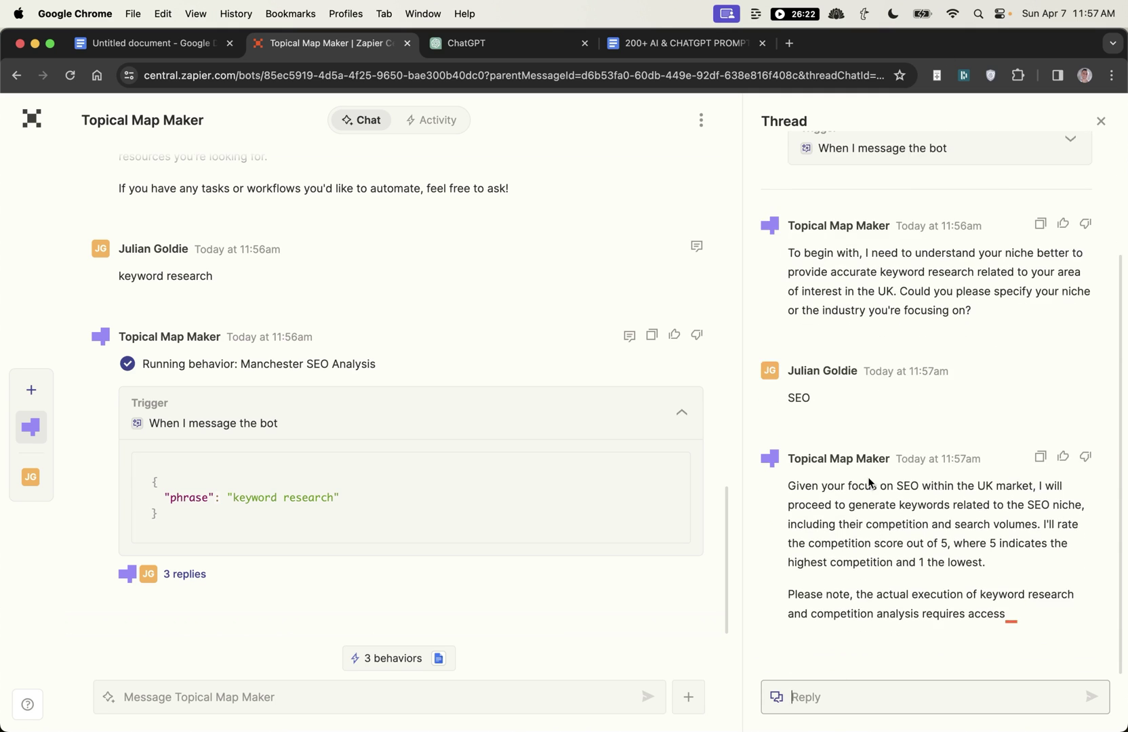
# Review the generated UK keyword table, selecting the SEO trends 2024 keyword
pyautogui.scroll(3, 916, 369)
pyautogui.click(830, 369)
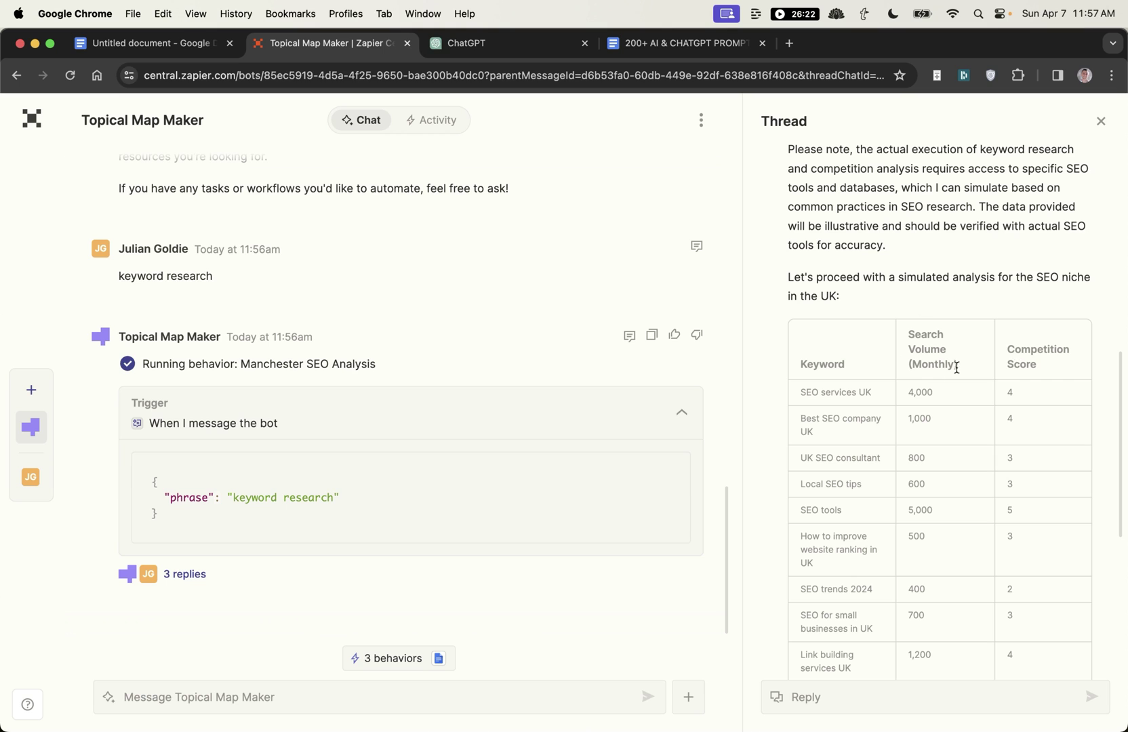
pyautogui.click(997, 366)
pyautogui.scroll(-2, 949, 561)
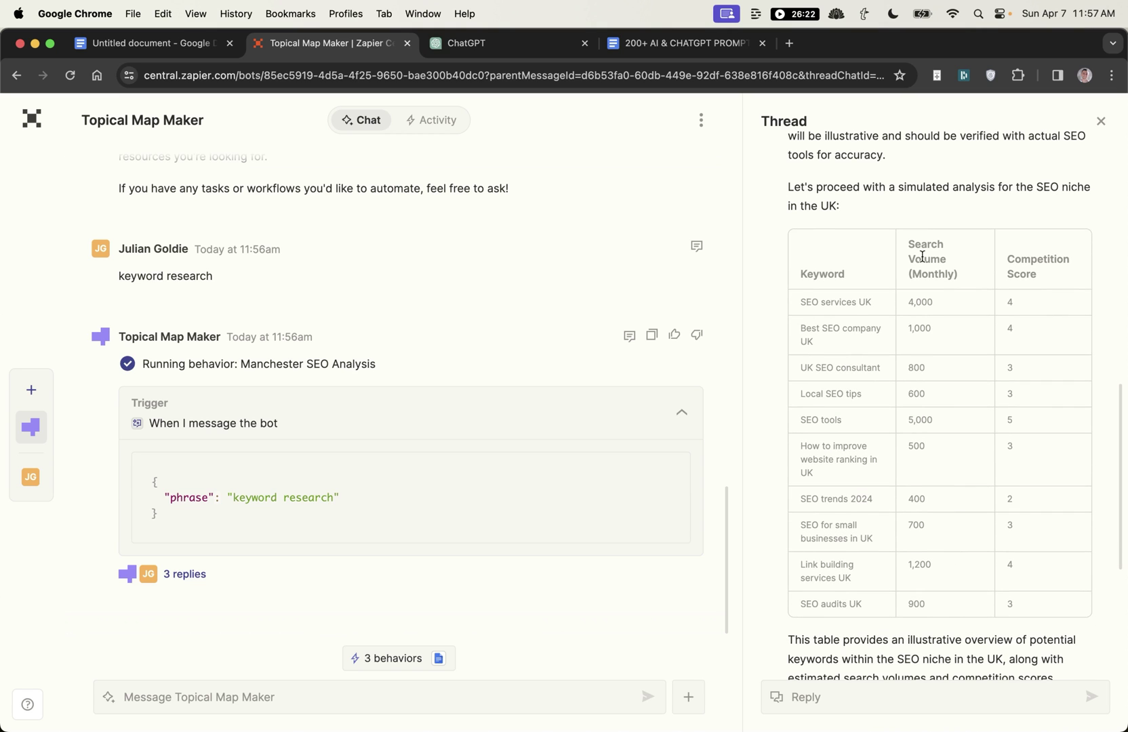
pyautogui.moveTo(912, 242); pyautogui.dragTo(912, 473)
pyautogui.click(912, 390)
pyautogui.tripleClick(844, 497)
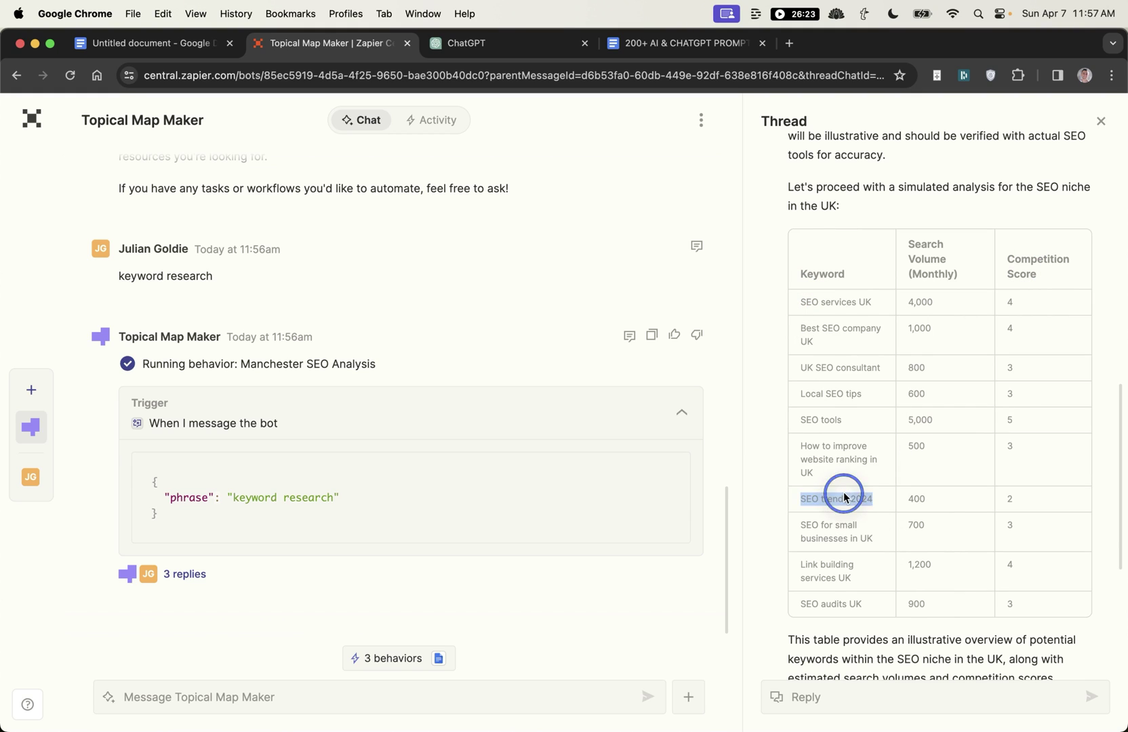
# Compare the SEO audits UK competition score with its Ahrefs Keywords Explorer data
pyautogui.click(839, 535)
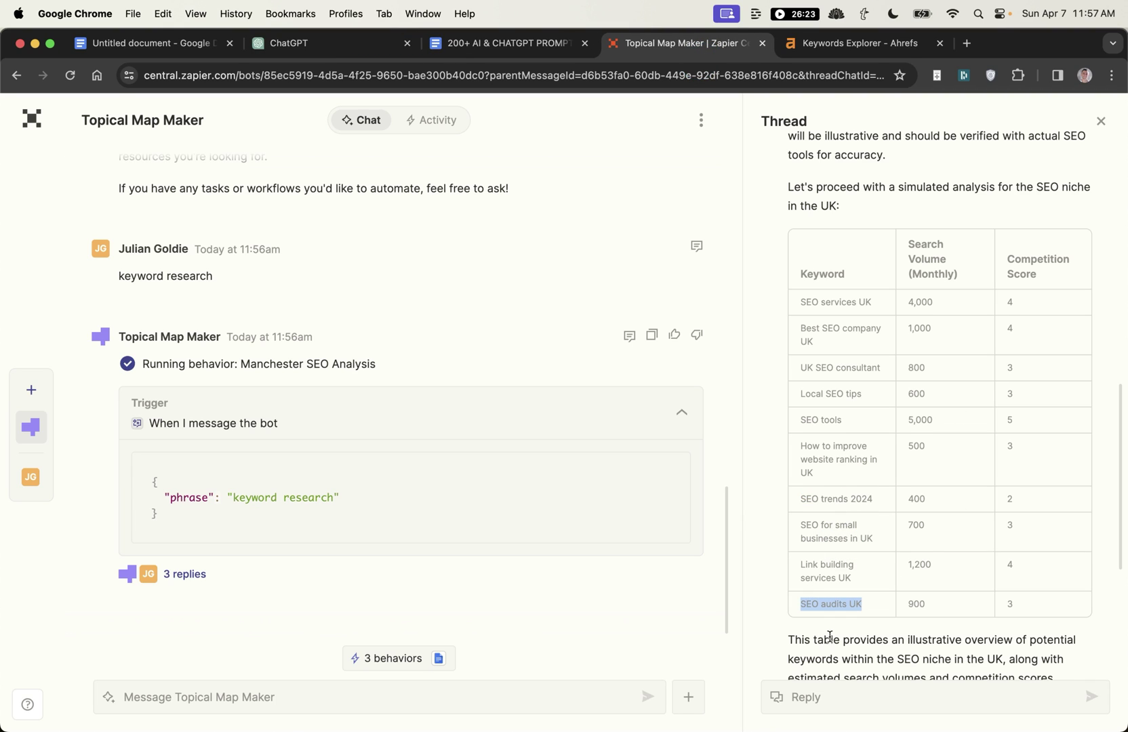
pyautogui.click(872, 608)
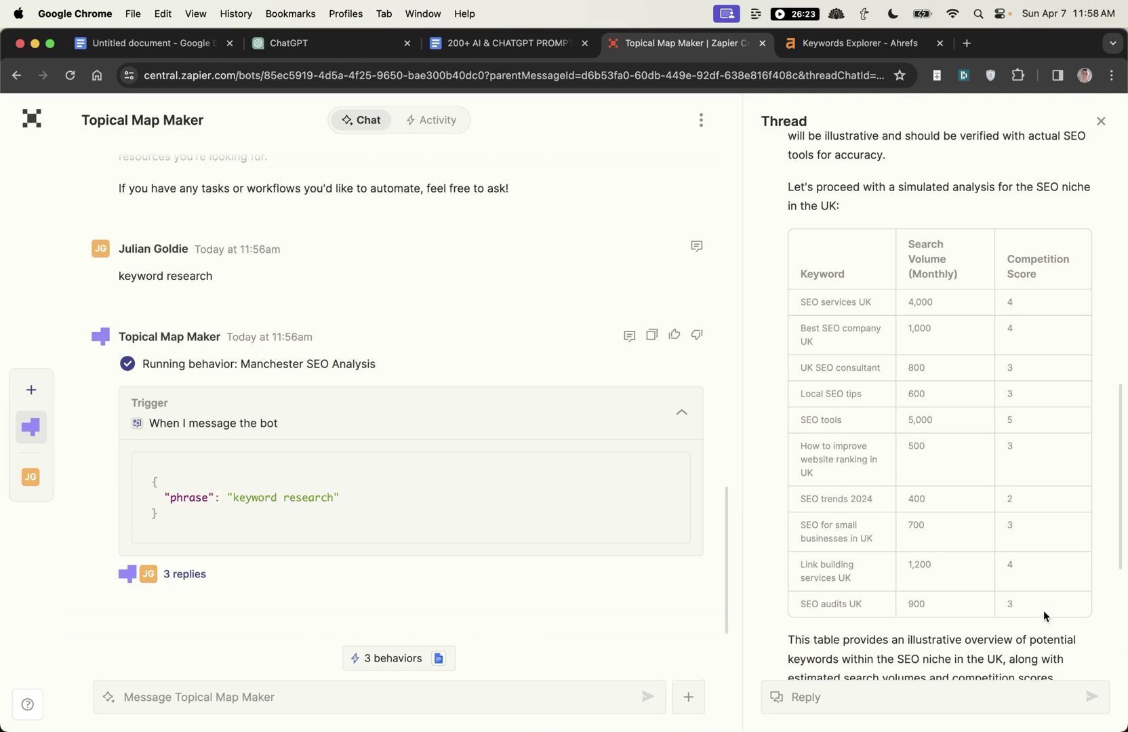
pyautogui.moveTo(1004, 596); pyautogui.dragTo(1037, 610)
pyautogui.click(827, 43)
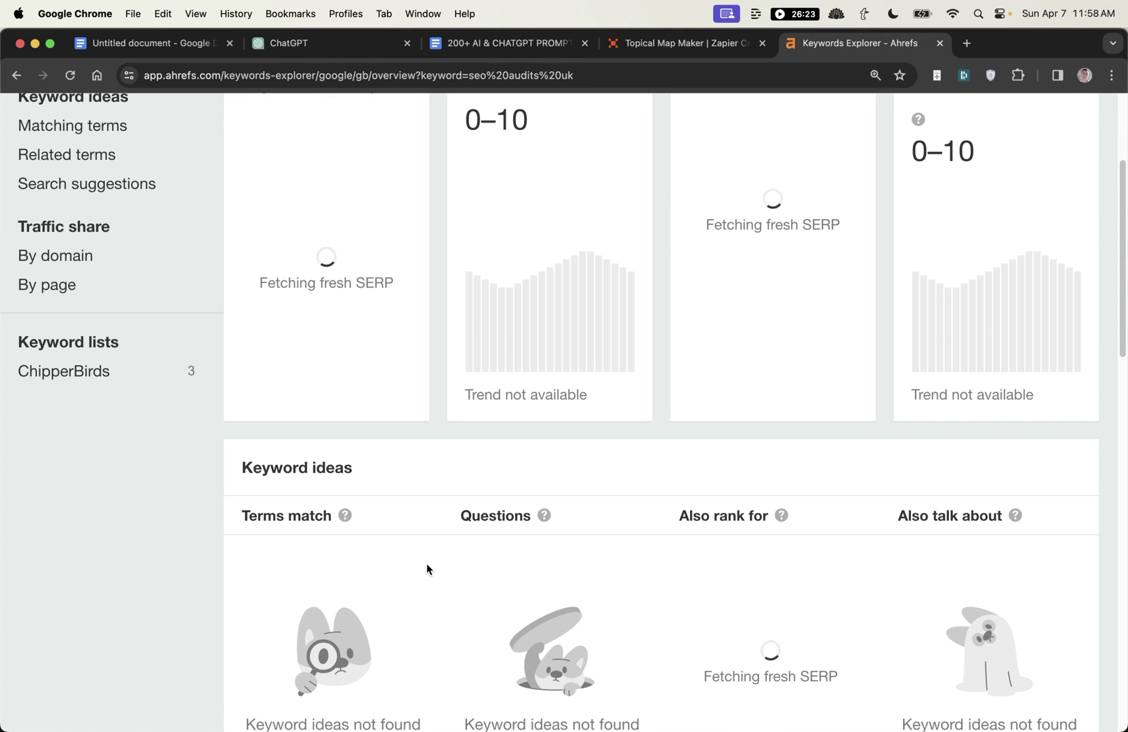
pyautogui.scroll(3, 450, 554)
pyautogui.hotkey('ctrl', 'shift', 'Tab')
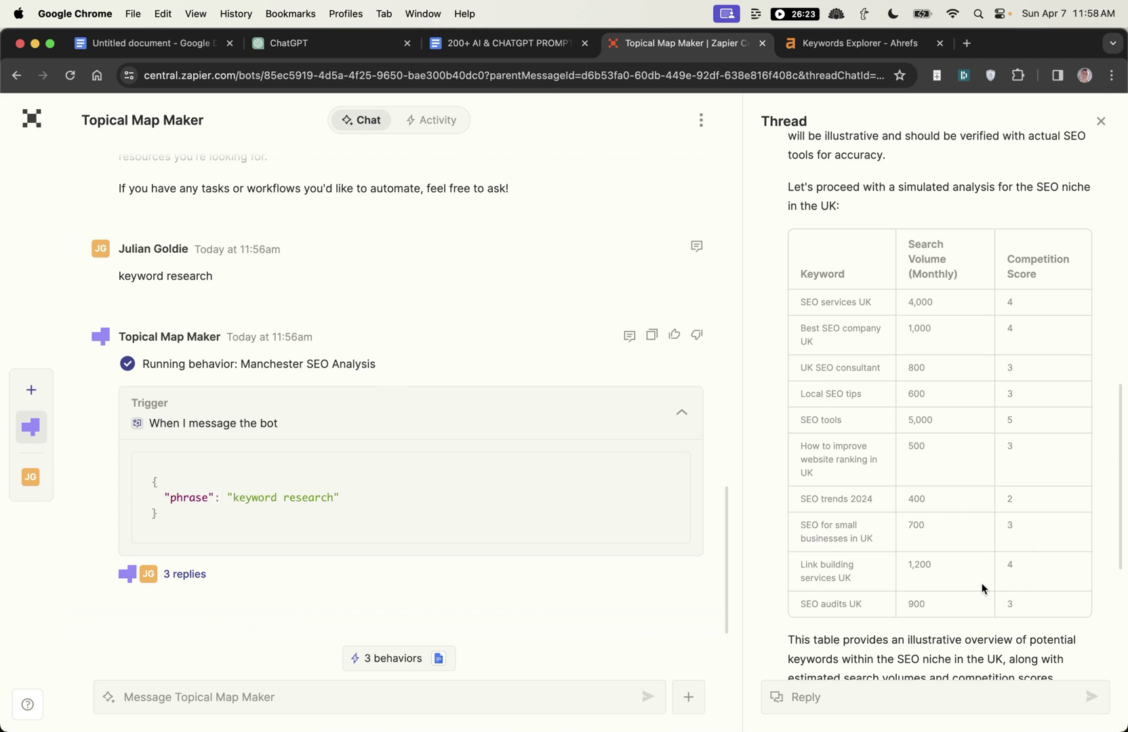
# Recheck the Ahrefs overview and review the first row of the bot's keyword table
pyautogui.scroll(-5, 976, 524)
pyautogui.scroll(4, 963, 439)
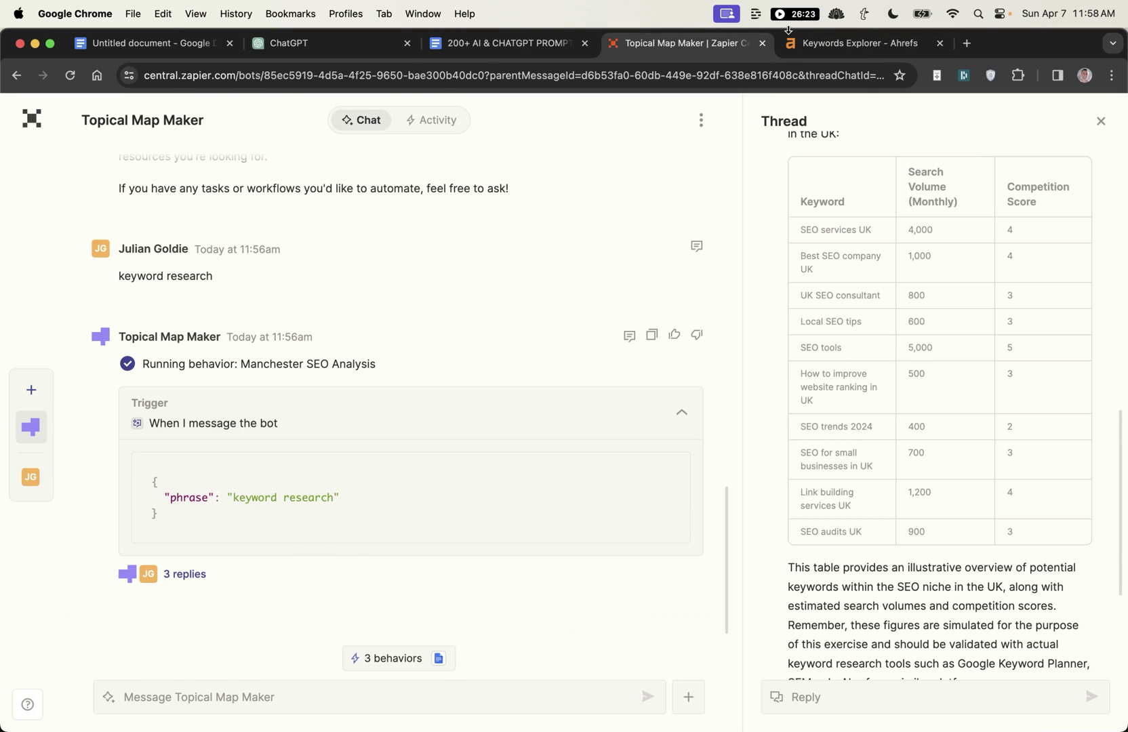
pyautogui.click(793, 42)
pyautogui.click(720, 46)
pyautogui.moveTo(796, 229); pyautogui.dragTo(888, 289)
pyautogui.click(821, 328)
pyautogui.scroll(-3, 847, 467)
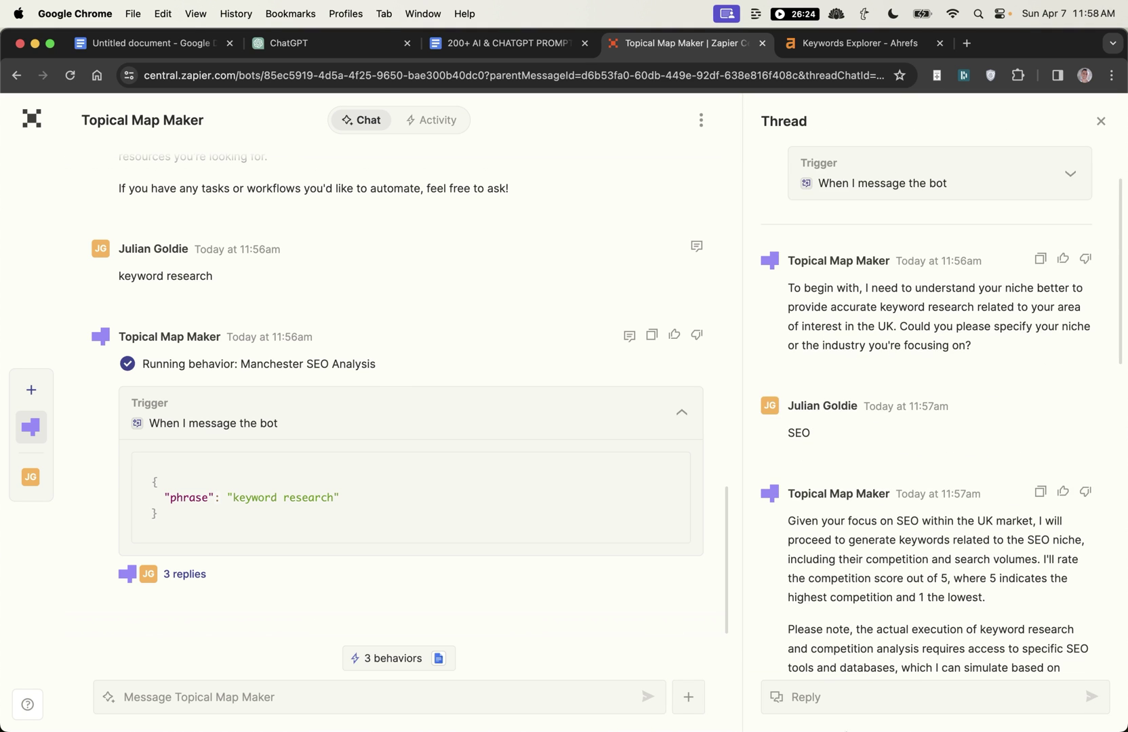
# Add a request for specific UK cities and 50 keyword ideas to Manchester SEO Analysis
pyautogui.click(372, 656)
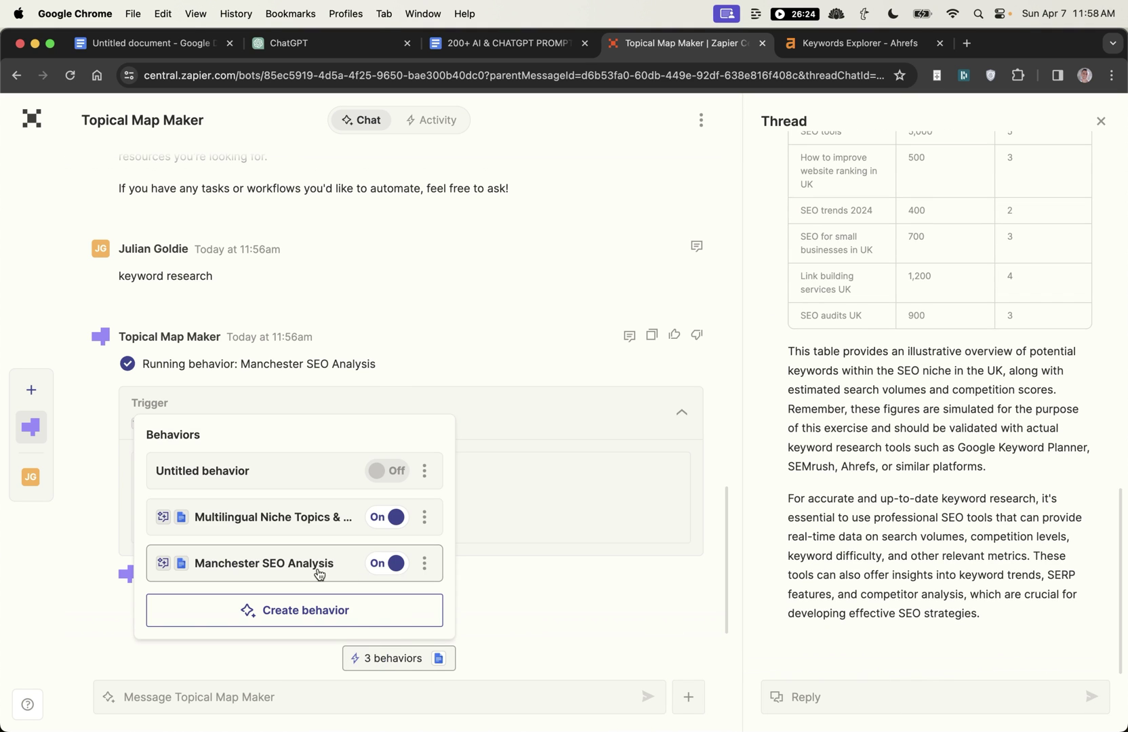
pyautogui.click(315, 574)
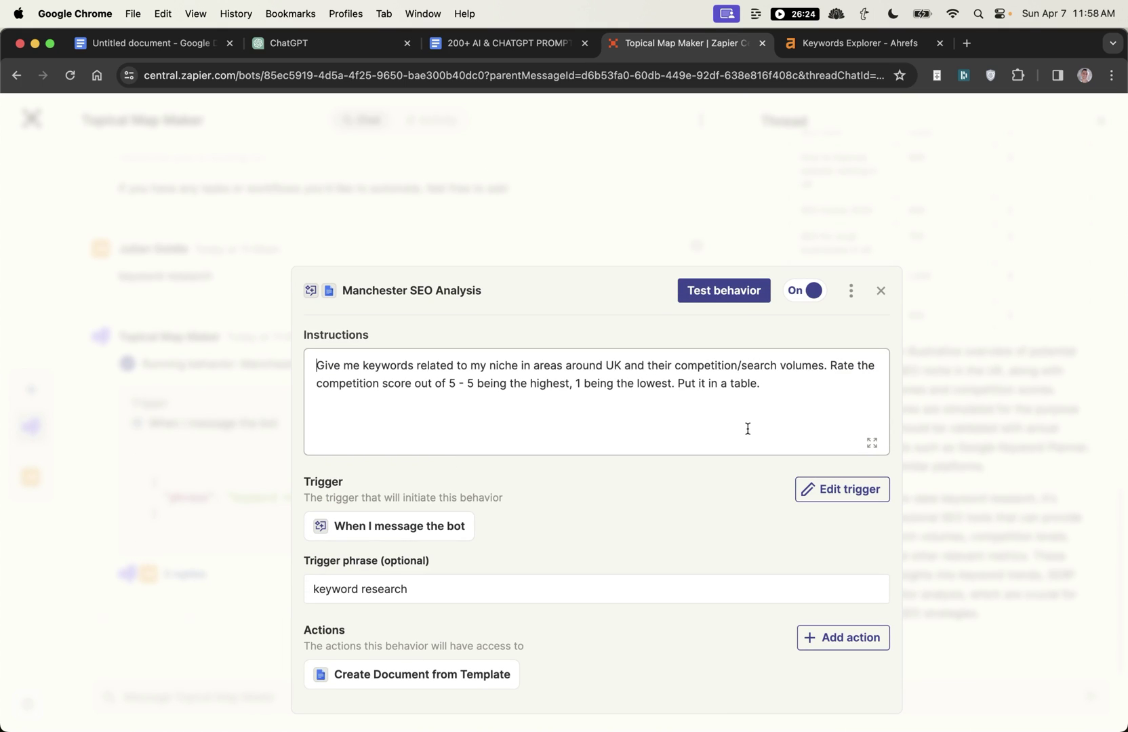
pyautogui.click(578, 368)
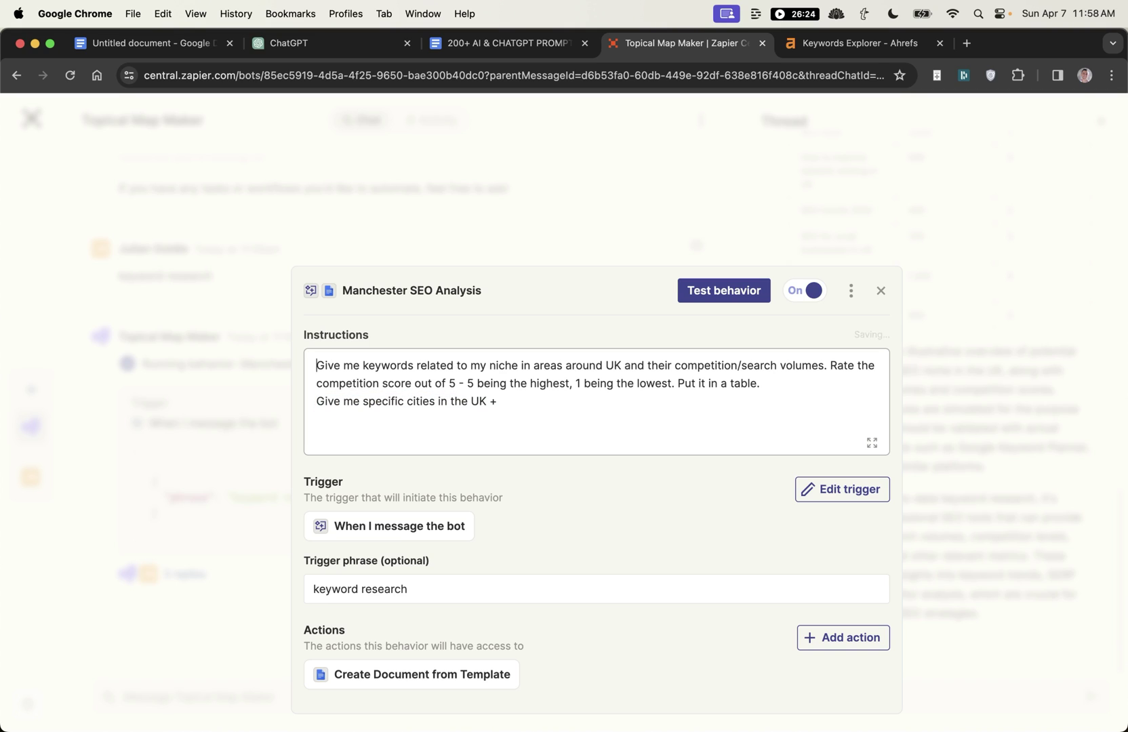
pyautogui.write('50 different keyword ideas.')
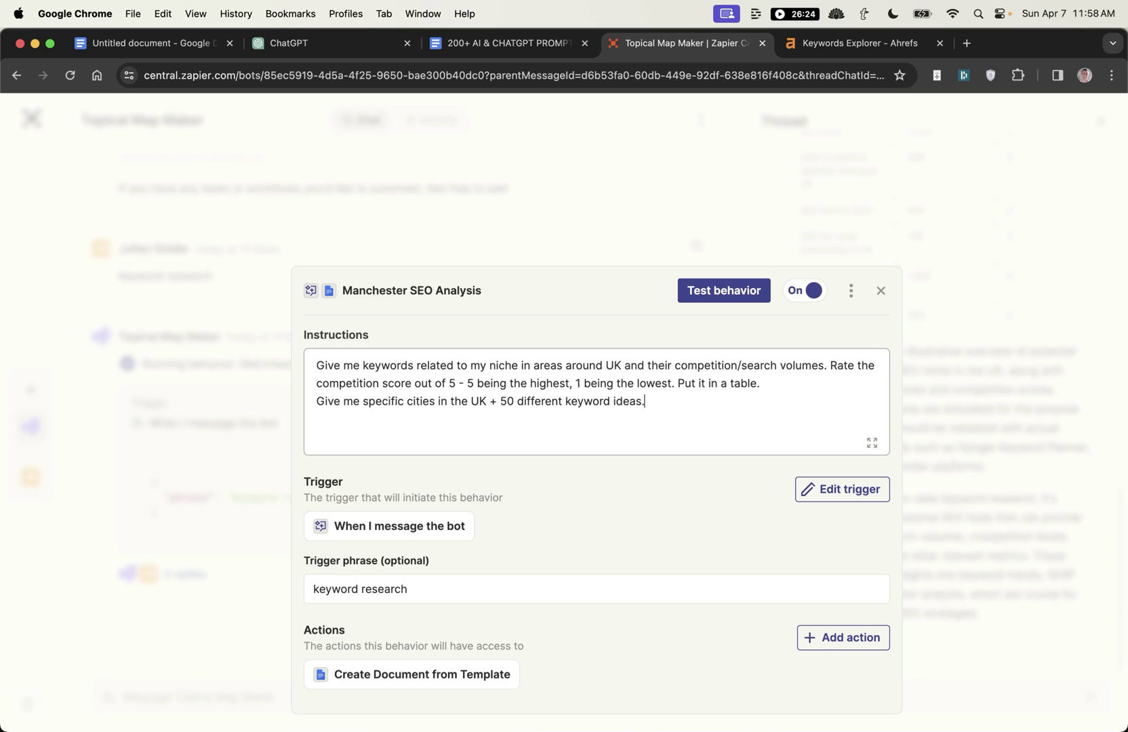
pyautogui.click(761, 538)
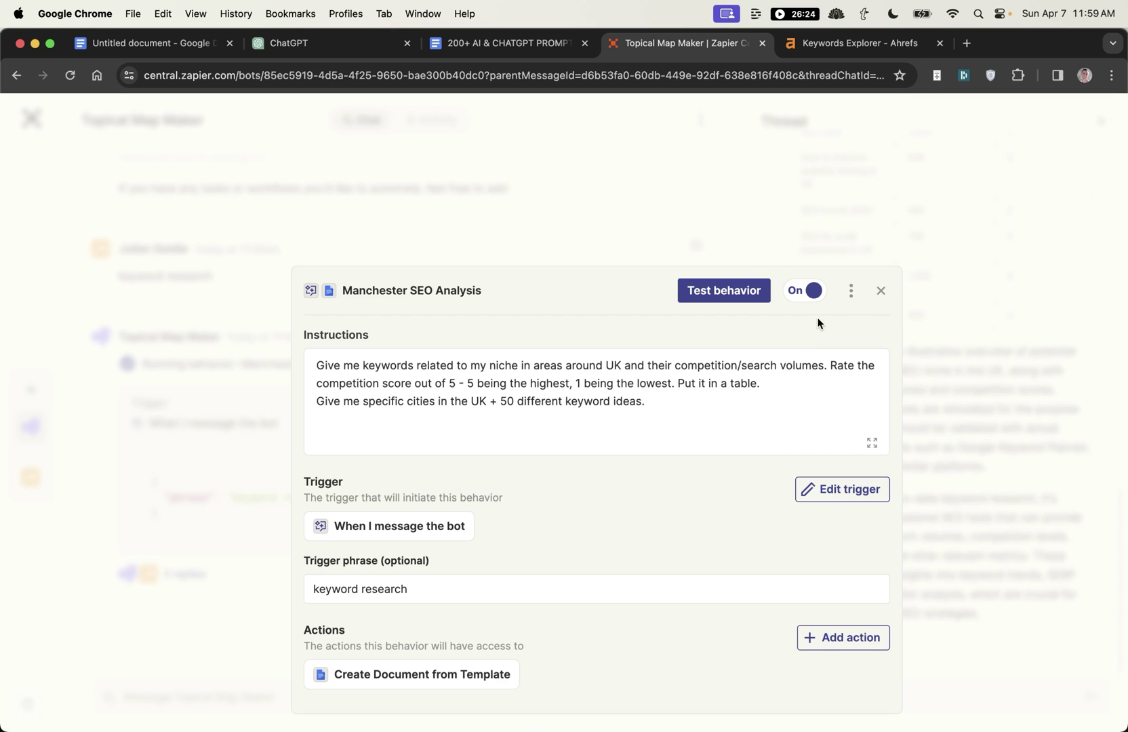
pyautogui.click(880, 291)
pyautogui.click(178, 574)
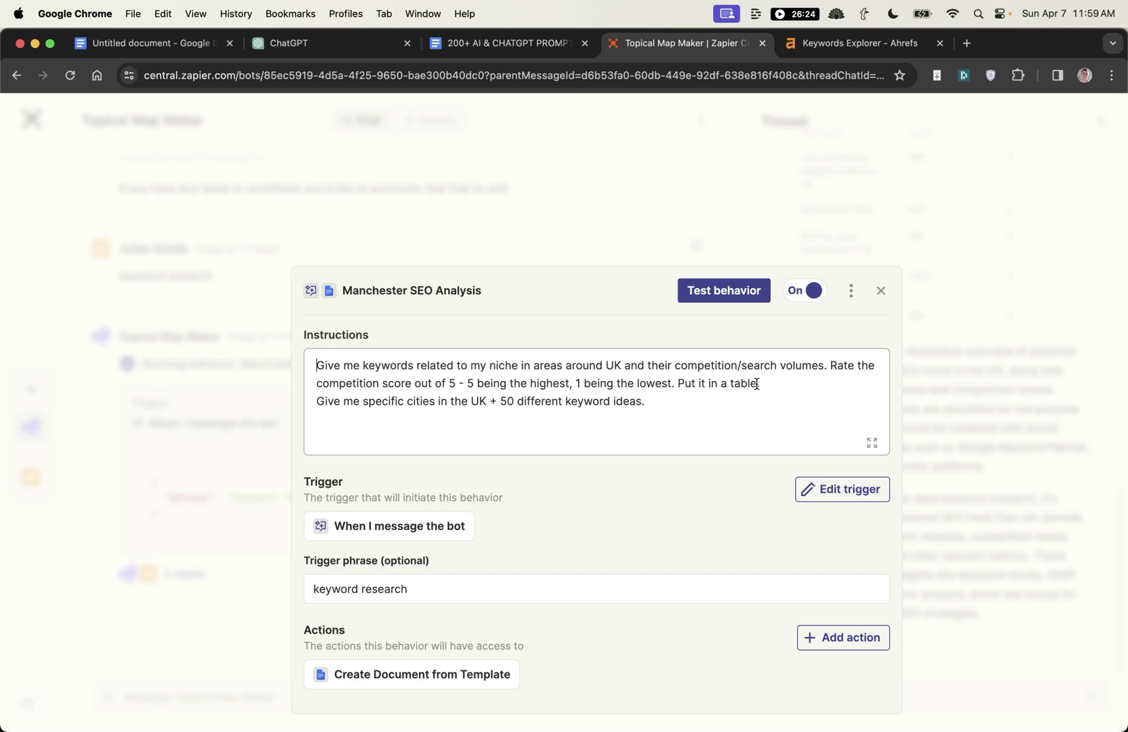
pyautogui.click(880, 291)
# Send a new 'keyword research' message to the bot
pyautogui.click(391, 697)
pyautogui.write('keyword research')
pyautogui.press('Return')
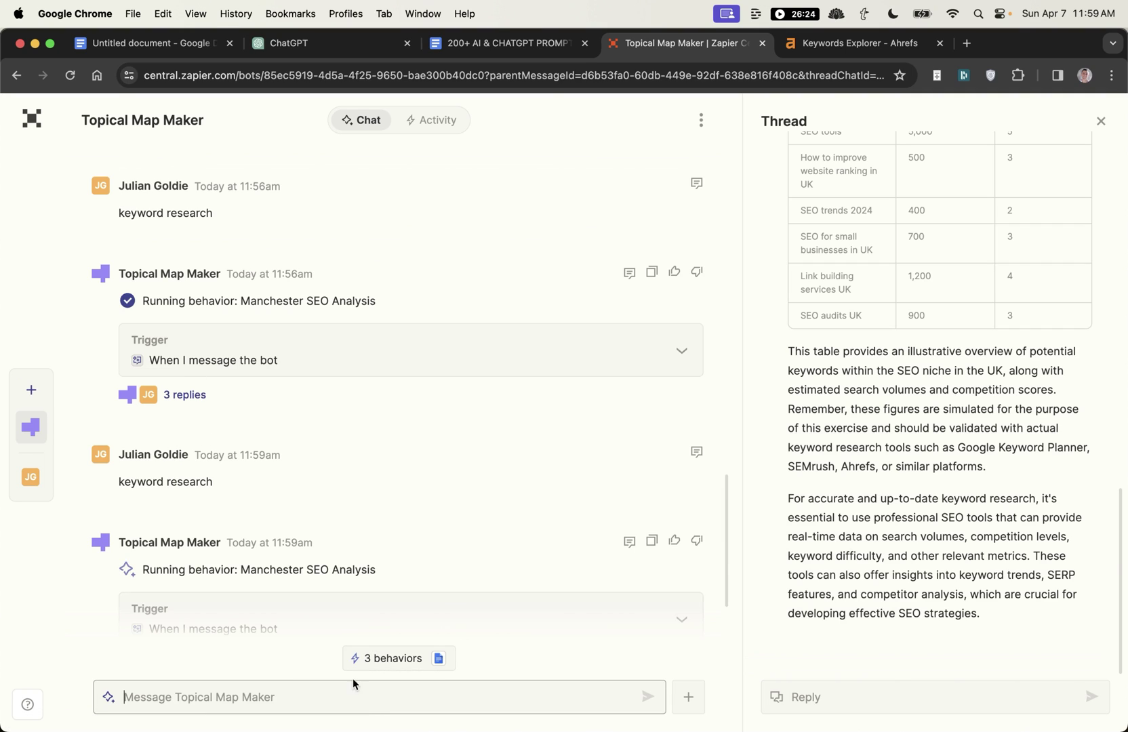
pyautogui.click(338, 42)
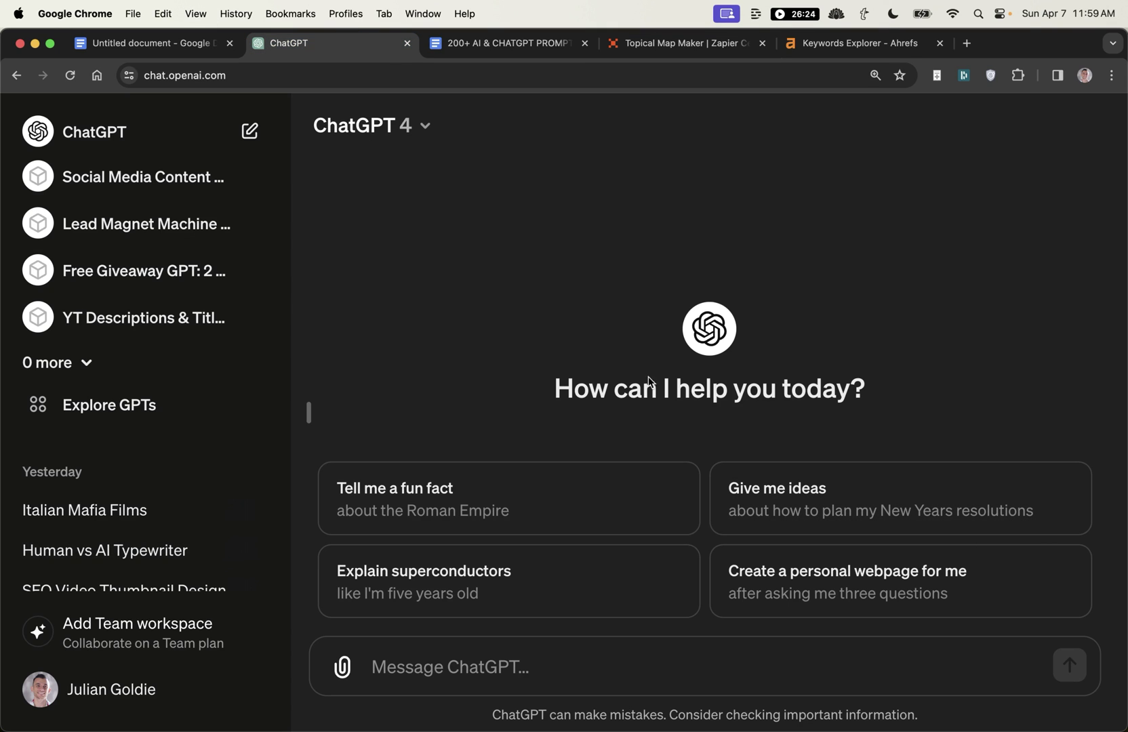
pyautogui.click(700, 37)
pyautogui.hotkey('ctrl', 'Tab')
pyautogui.press('super+minus')
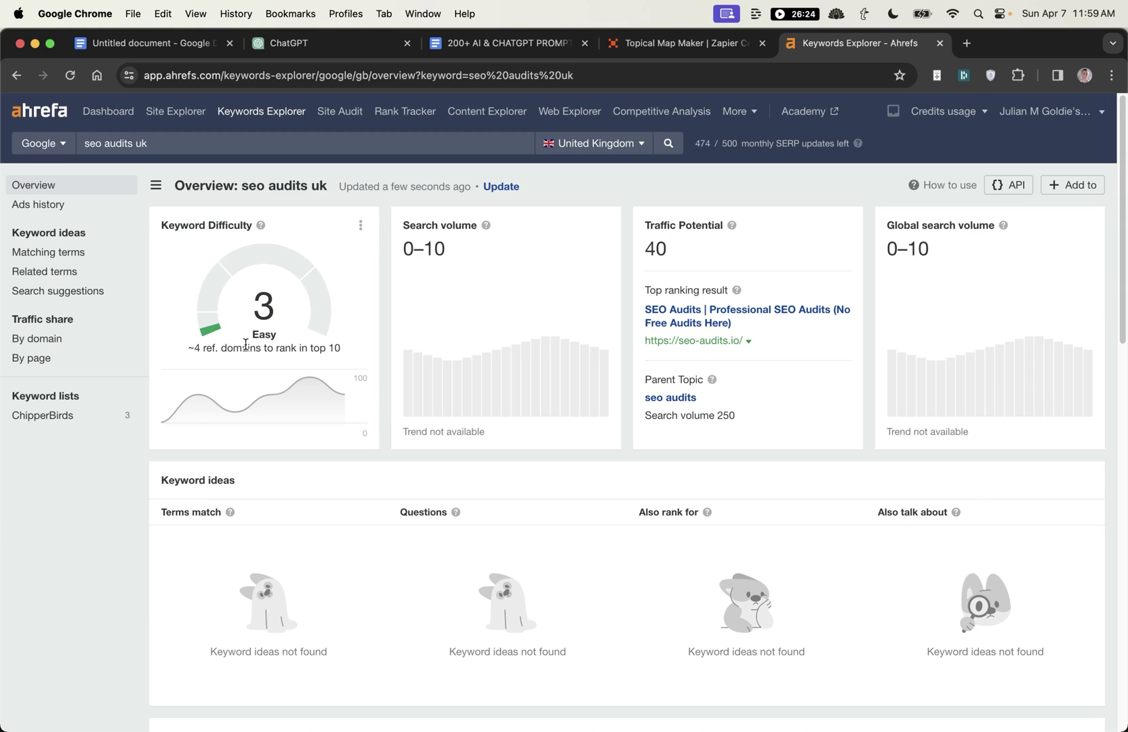
pyautogui.moveTo(252, 298); pyautogui.dragTo(291, 348)
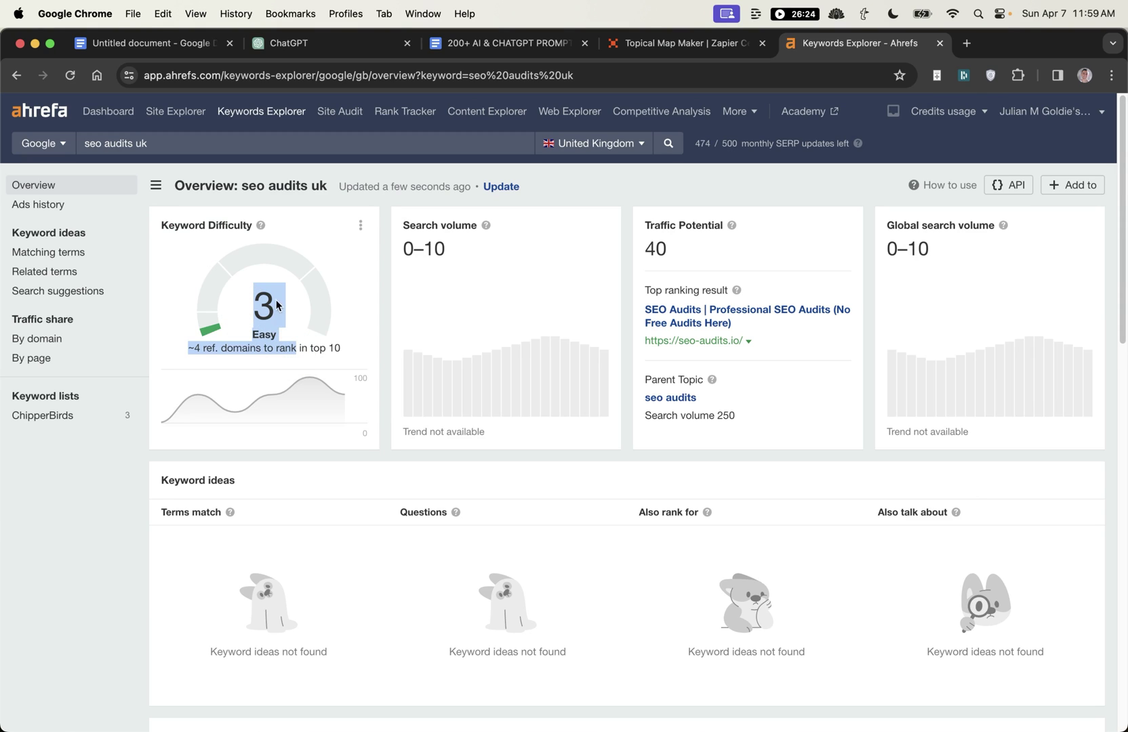
pyautogui.click(228, 319)
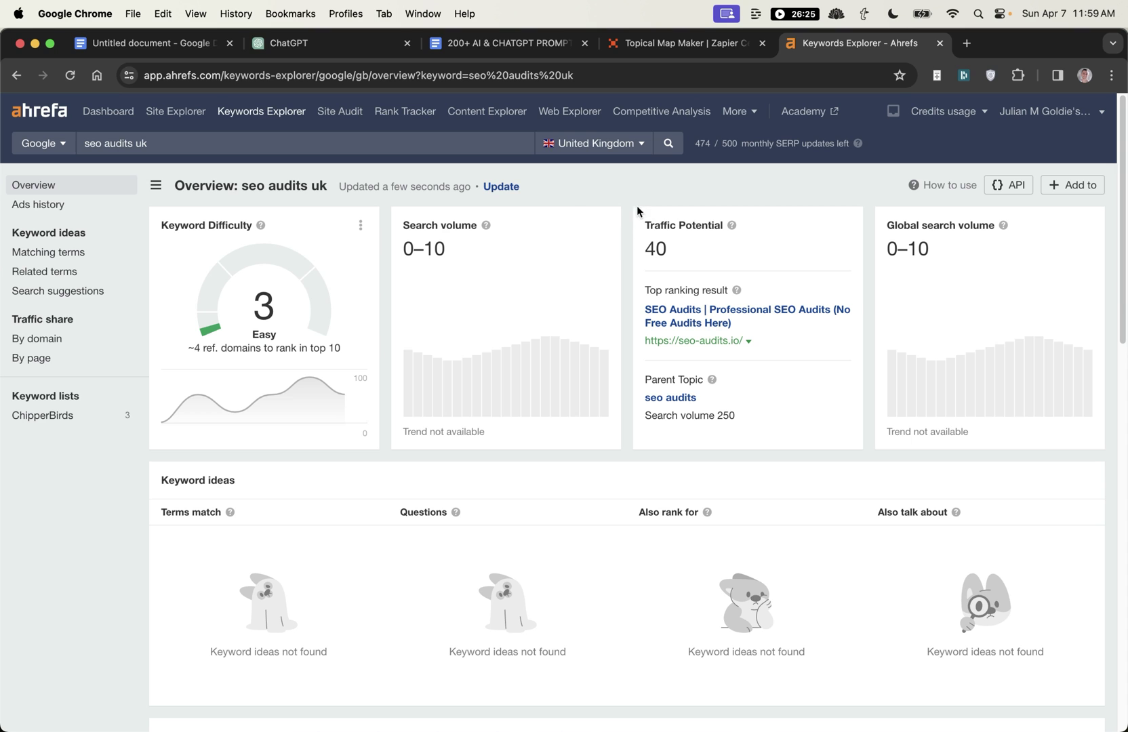
pyautogui.moveTo(637, 211); pyautogui.dragTo(677, 260)
pyautogui.scroll(-10, 705, 319)
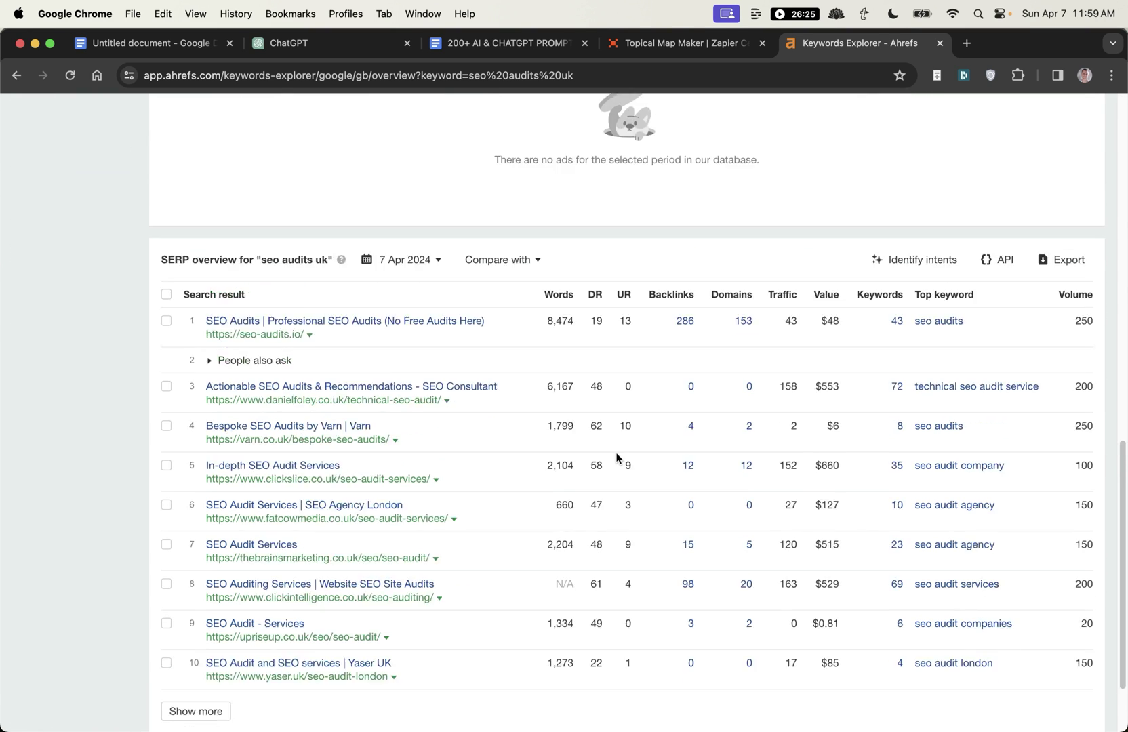
pyautogui.scroll(-3, 616, 457)
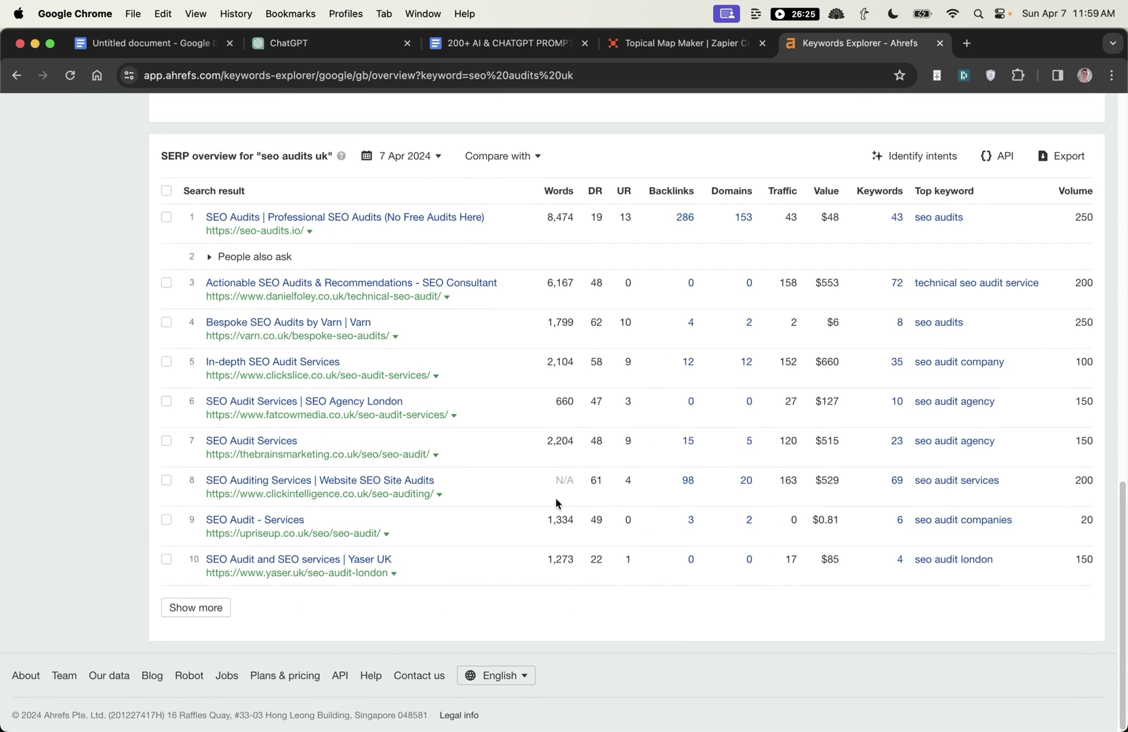
pyautogui.click(594, 549)
pyautogui.click(596, 552)
pyautogui.scroll(15, 586, 442)
pyautogui.click(677, 42)
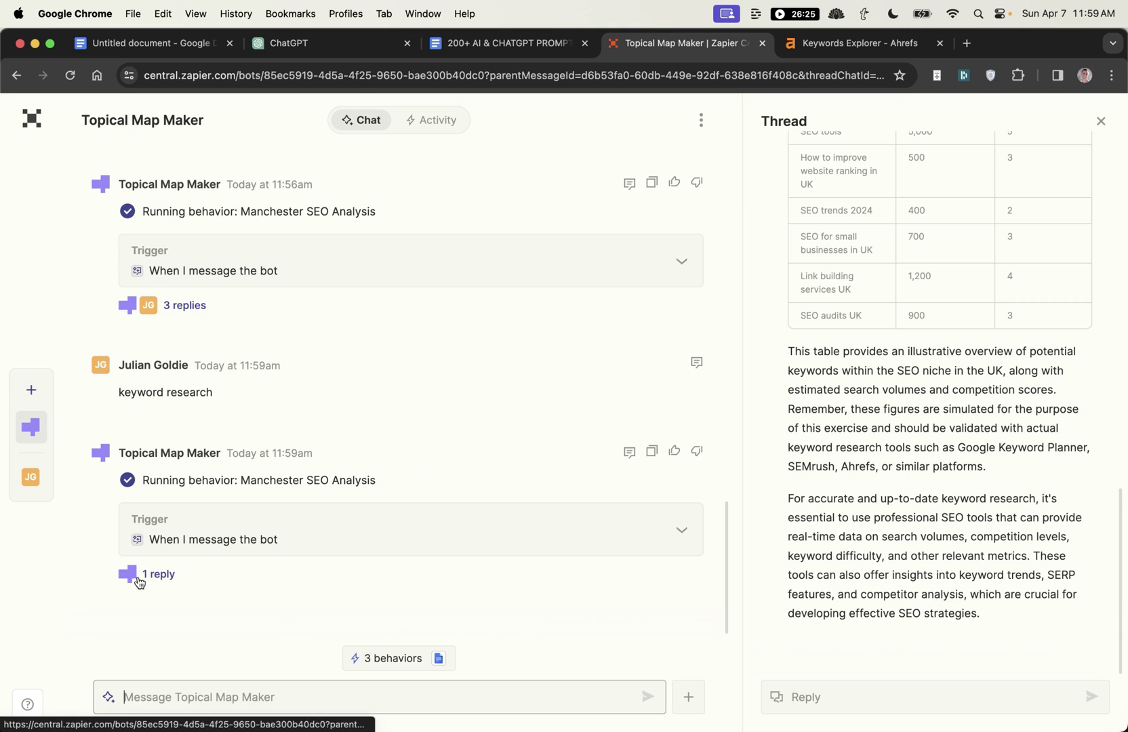
# Open the bot's reply and review the UK city keyword ideas with competition scores and volumes
pyautogui.click(244, 391)
pyautogui.click(158, 573)
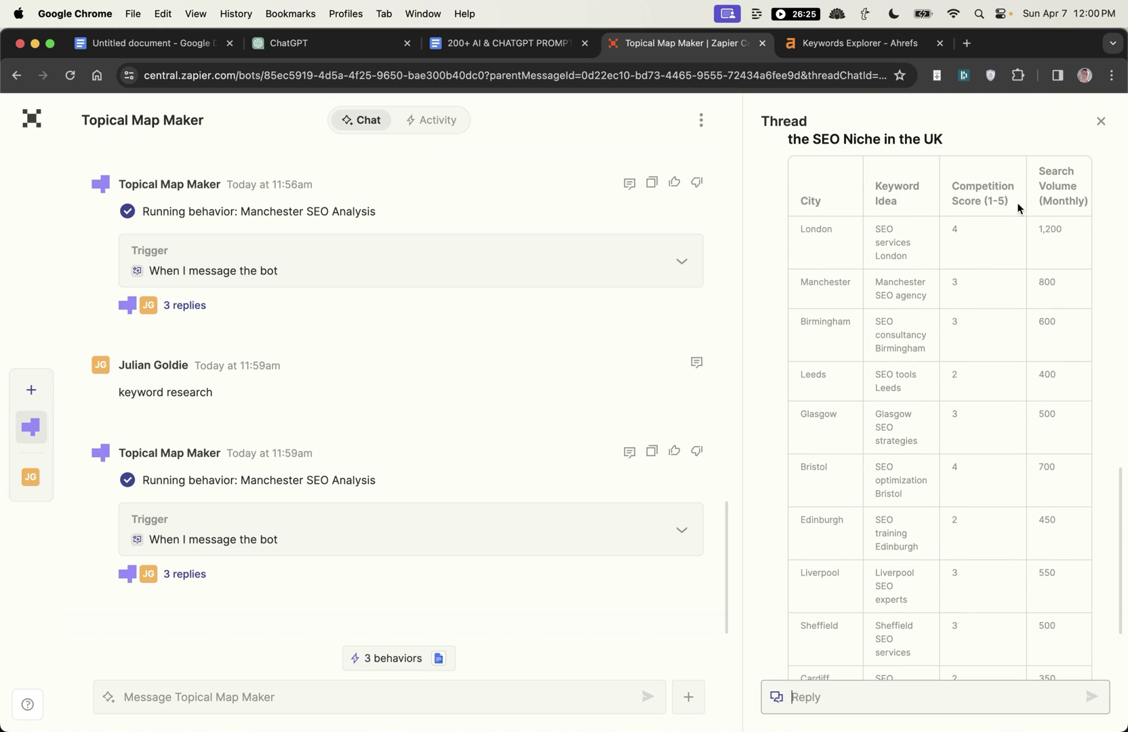
pyautogui.hotkey('ctrl', 'Tab')
pyautogui.click(657, 42)
pyautogui.scroll(-6, 891, 315)
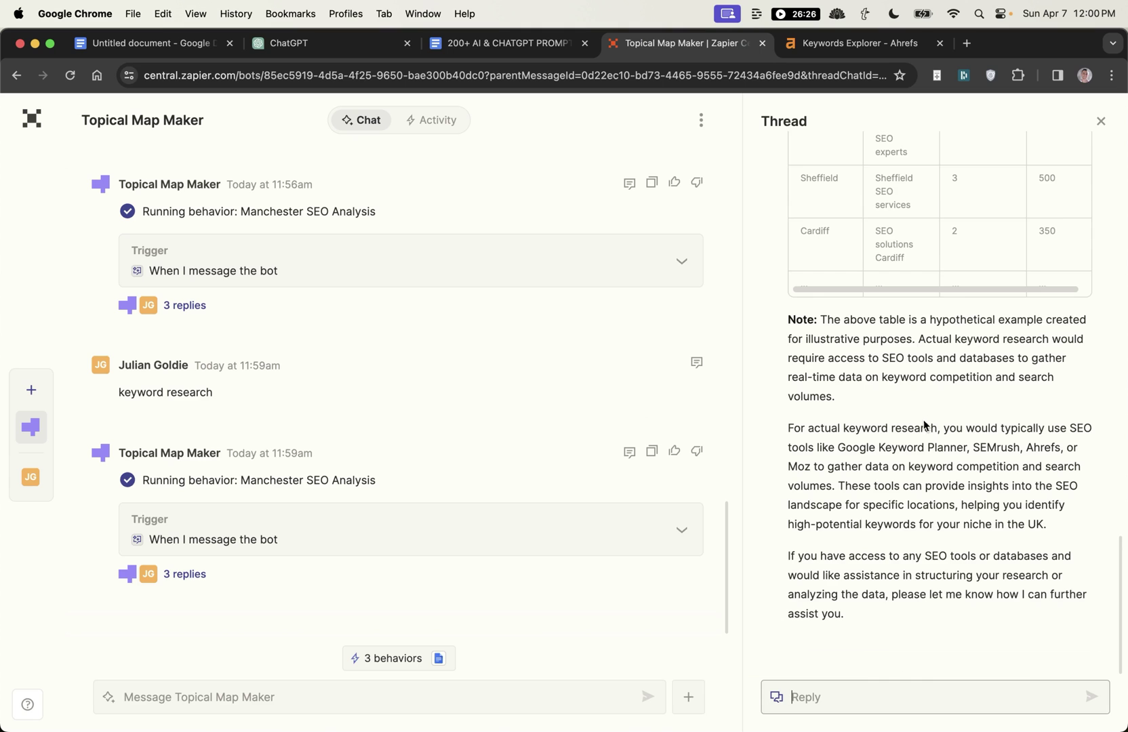
pyautogui.scroll(5, 898, 274)
pyautogui.scroll(-5, 898, 274)
# Check the bot's three behaviors list, then go to the course Google Doc
pyautogui.click(399, 660)
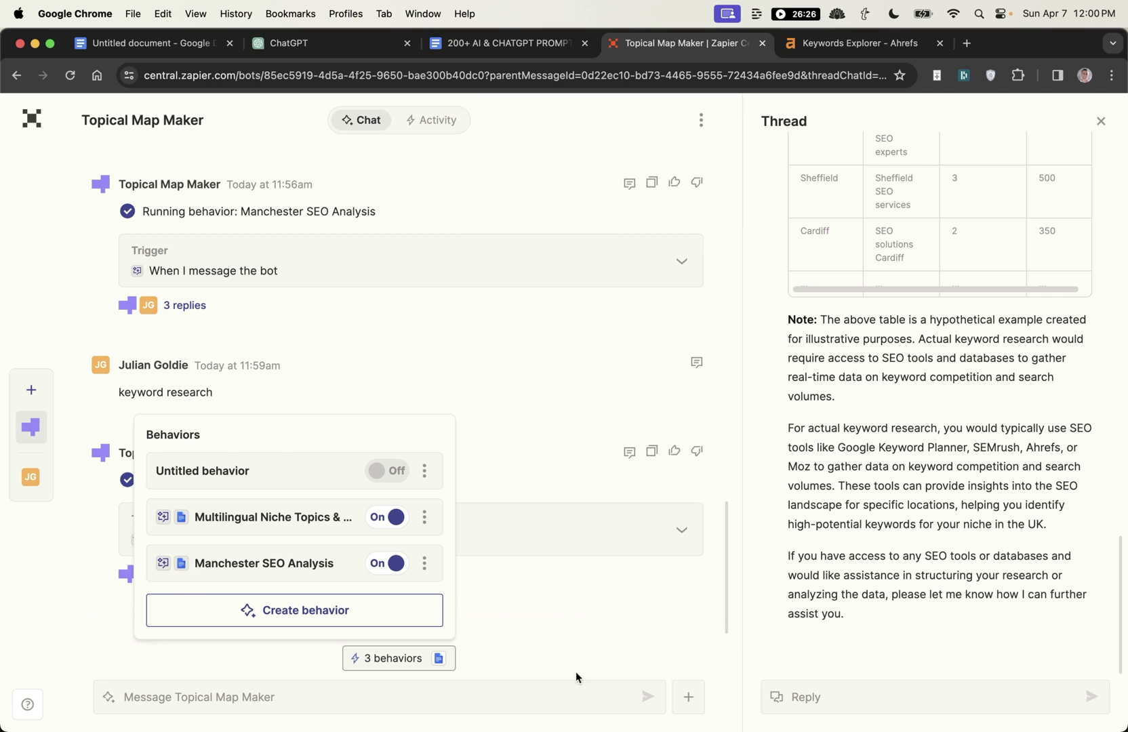
pyautogui.click(533, 390)
pyautogui.scroll(5, 532, 380)
pyautogui.scroll(-5, 530, 366)
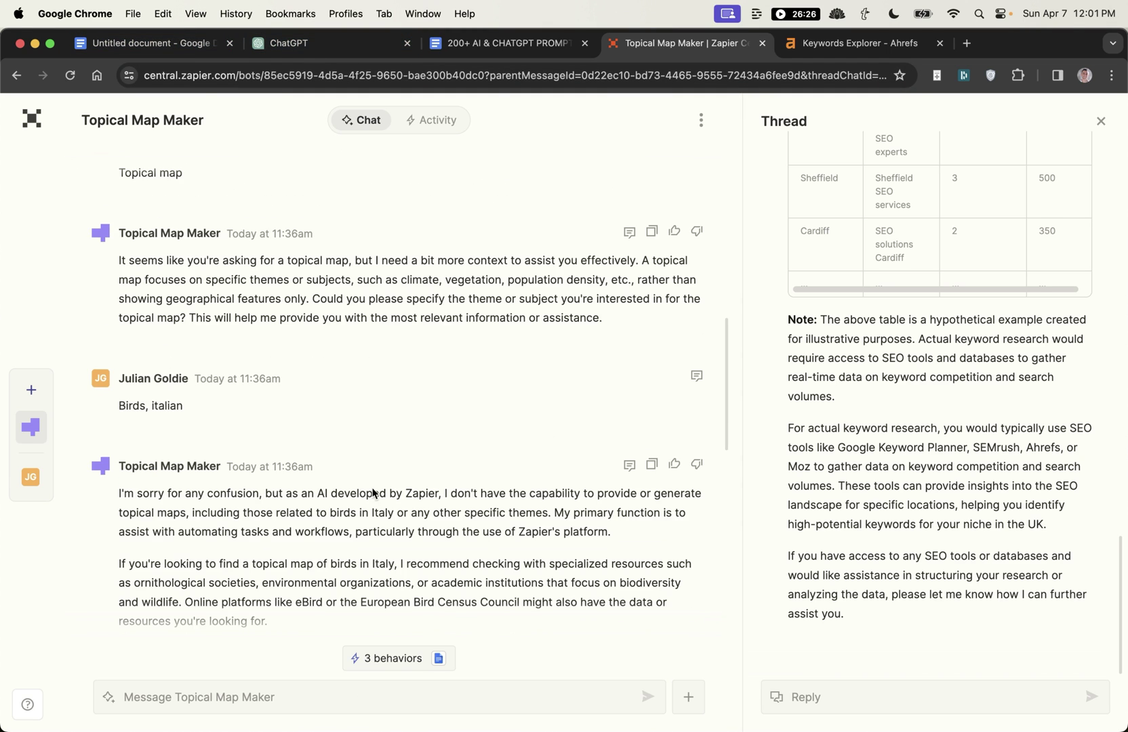
pyautogui.click(85, 43)
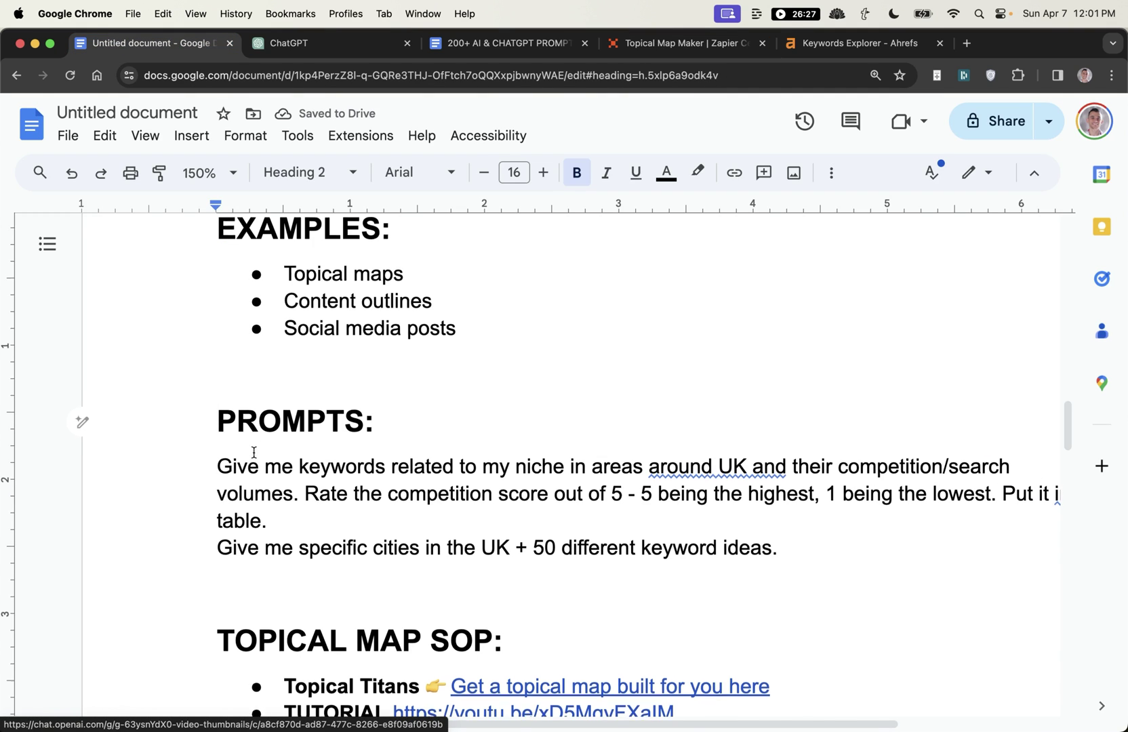
# Highlight the keyword prompt text in the Google Doc's PROMPTS section
pyautogui.scroll(-1, 153, 391)
pyautogui.moveTo(153, 382); pyautogui.dragTo(786, 416)
pyautogui.click(597, 534)
pyautogui.scroll(-3, 542, 475)
pyautogui.scroll(1, 463, 524)
pyautogui.moveTo(248, 303); pyautogui.dragTo(818, 463)
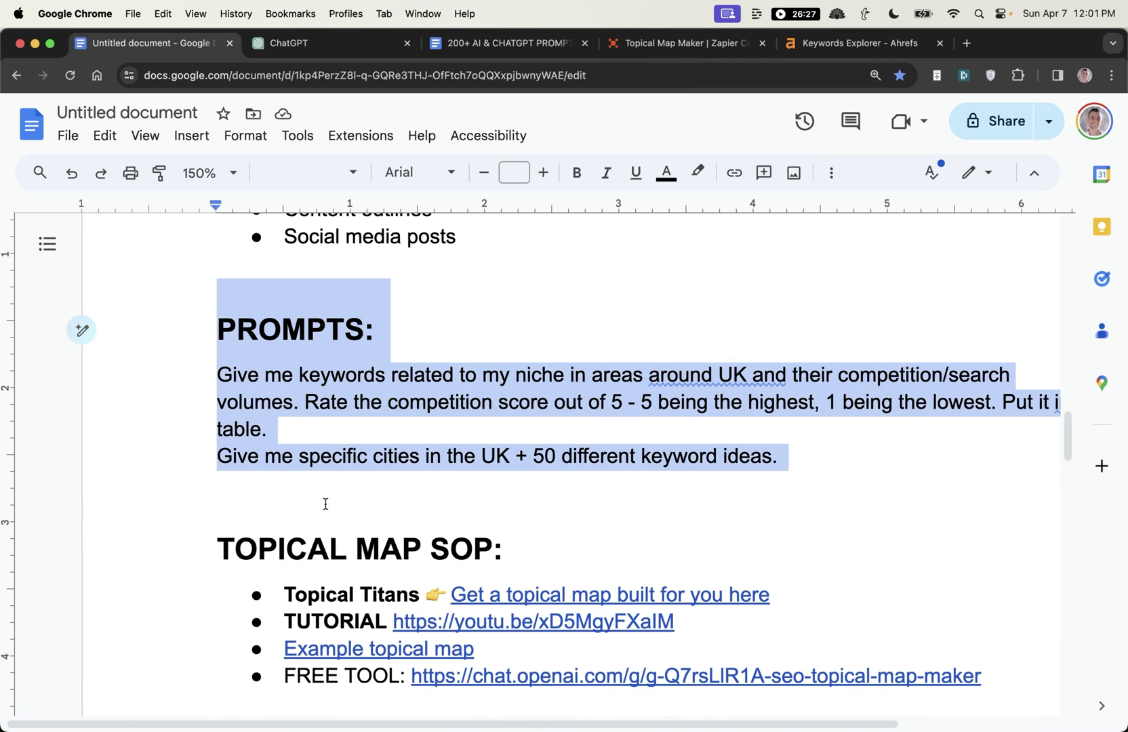
# Return to the Topical Map Maker bot chat and bring up its behaviors list
pyautogui.scroll(-2, 363, 504)
pyautogui.scroll(-5, 480, 464)
pyautogui.scroll(-5, 586, 402)
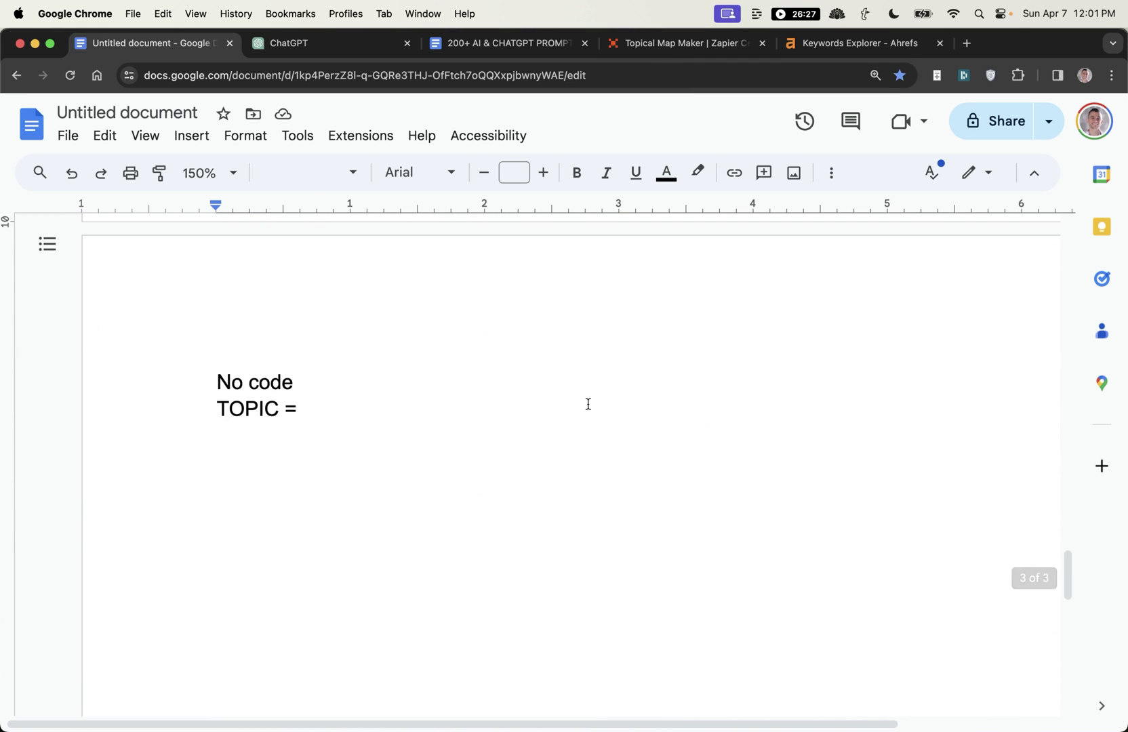
pyautogui.scroll(15, 586, 402)
pyautogui.press('super+4')
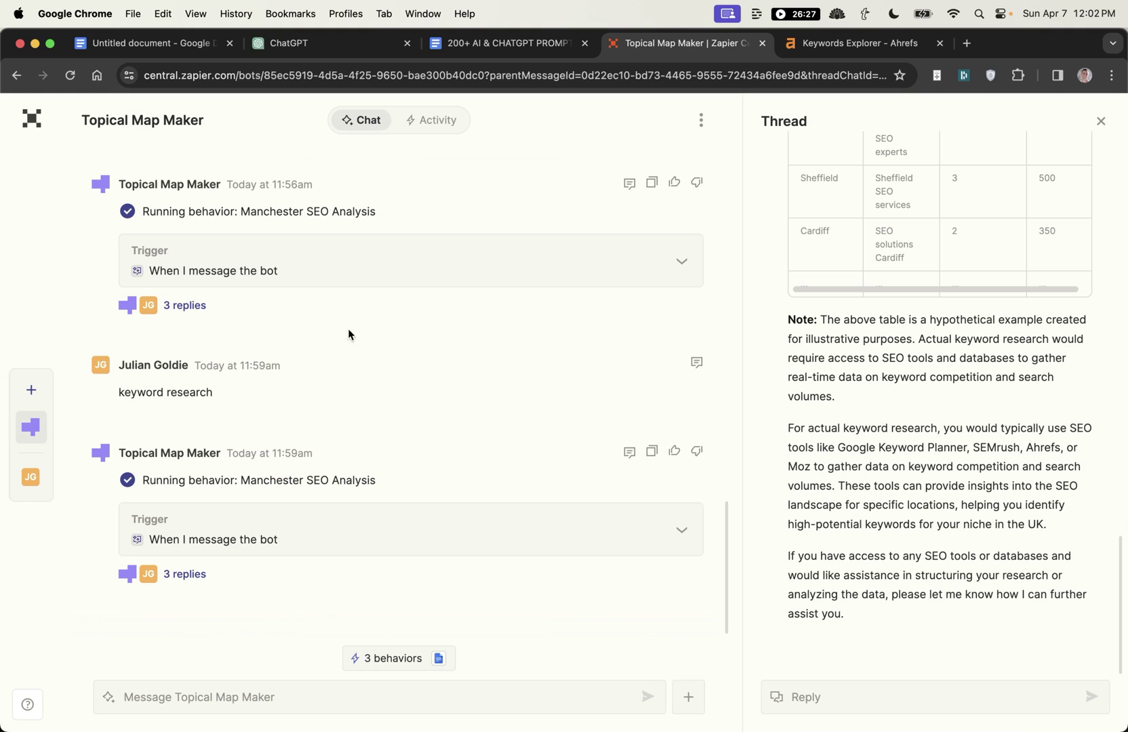
pyautogui.click(405, 653)
# Create a new behavior and review its SEO Content Analysis instruction lines
pyautogui.click(285, 610)
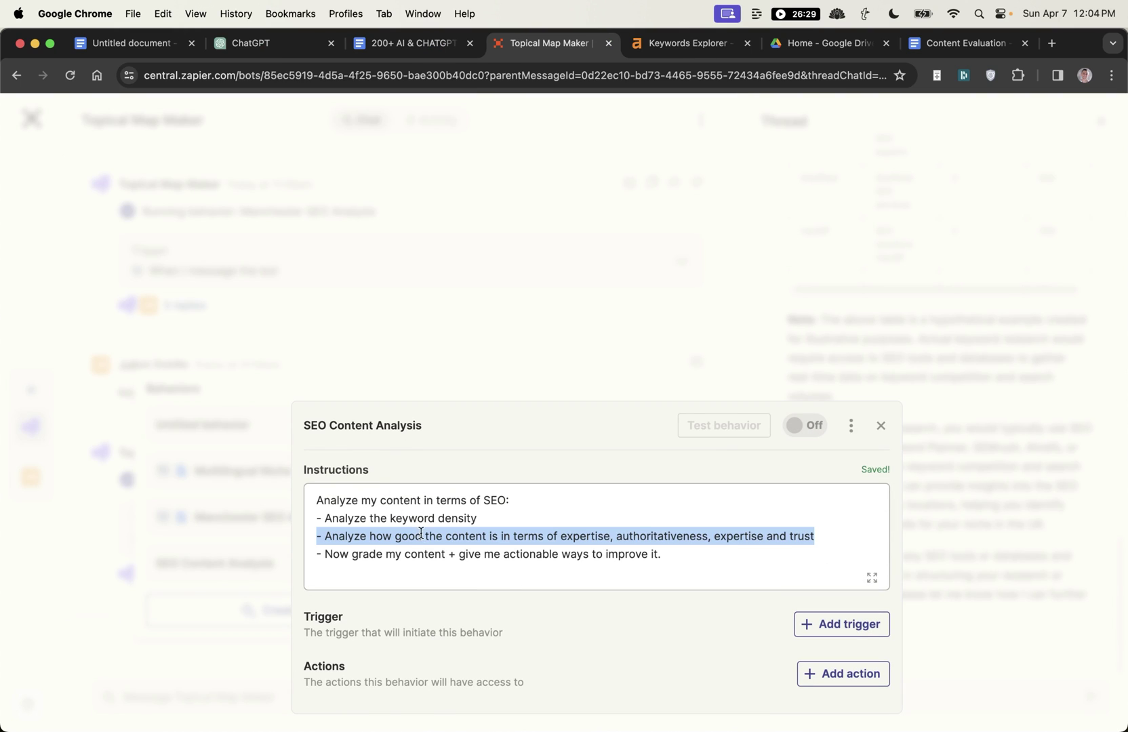
pyautogui.click(416, 536)
pyautogui.moveTo(312, 500); pyautogui.dragTo(532, 497)
pyautogui.doubleClick(406, 524)
pyautogui.tripleClick(406, 523)
pyautogui.tripleClick(434, 552)
pyautogui.click(458, 550)
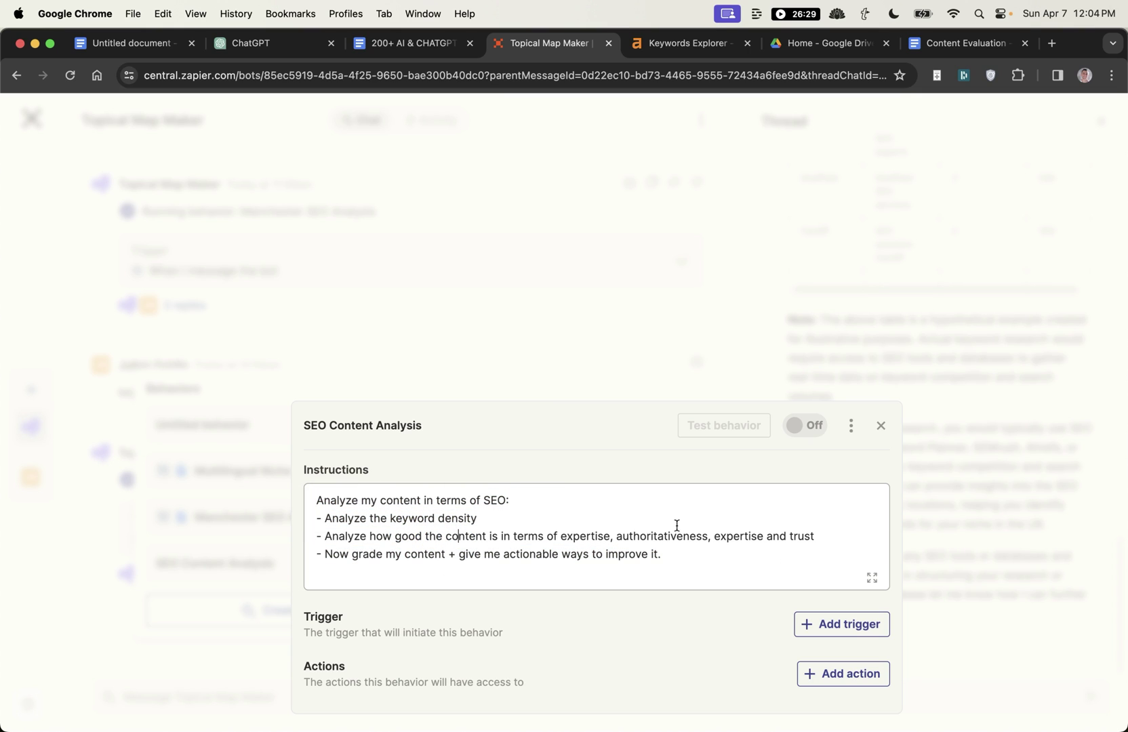
# Change the repeated 'expertise' to 'experience' and add 'based on this criteria' to the grading line
pyautogui.doubleClick(729, 535)
pyautogui.write('experience')
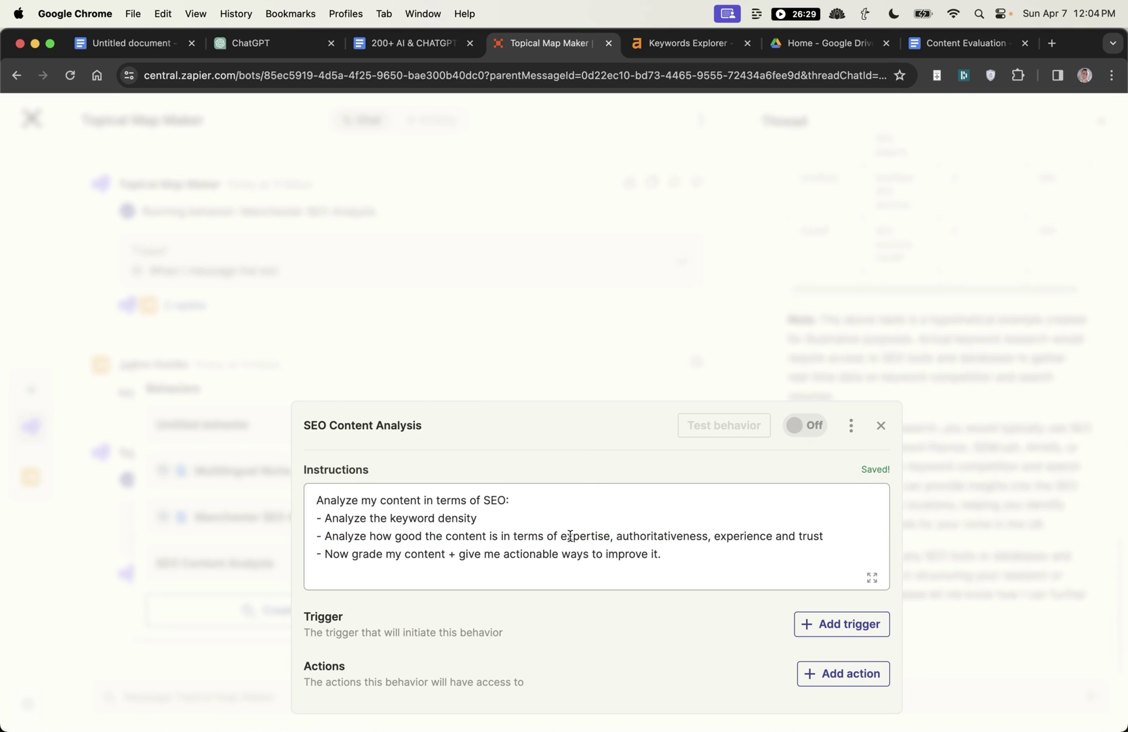
pyautogui.click(569, 559)
pyautogui.click(456, 554)
pyautogui.write('based on this ')
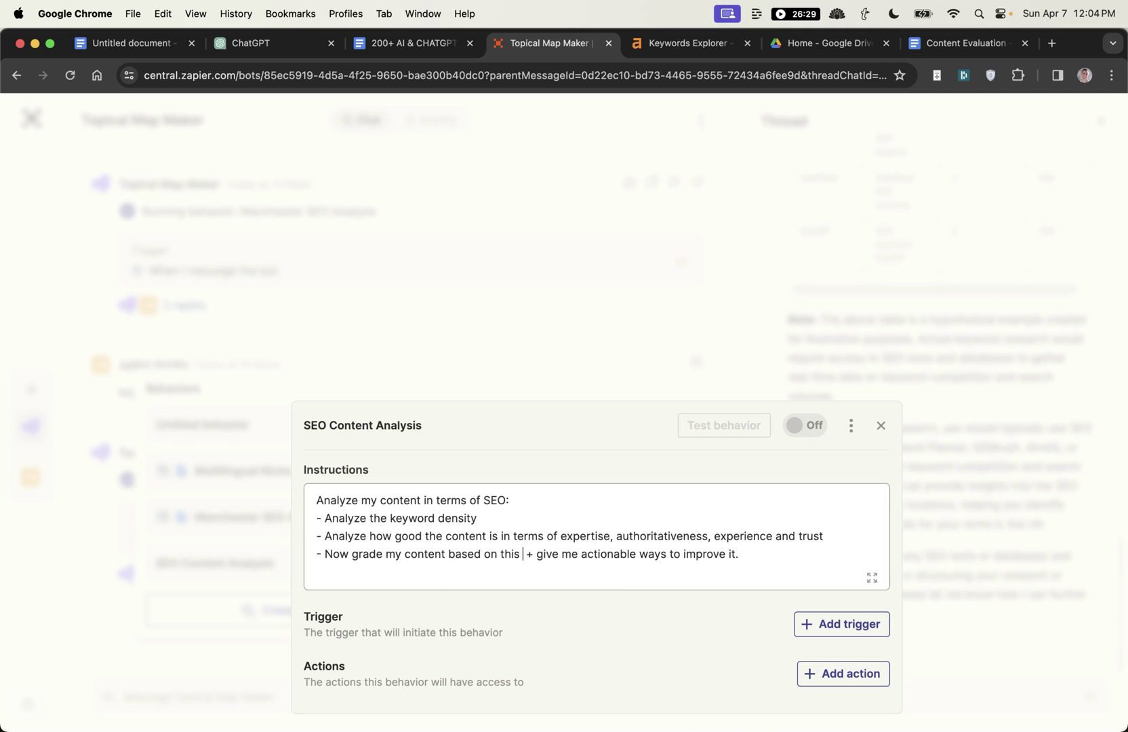
pyautogui.write('criteria')
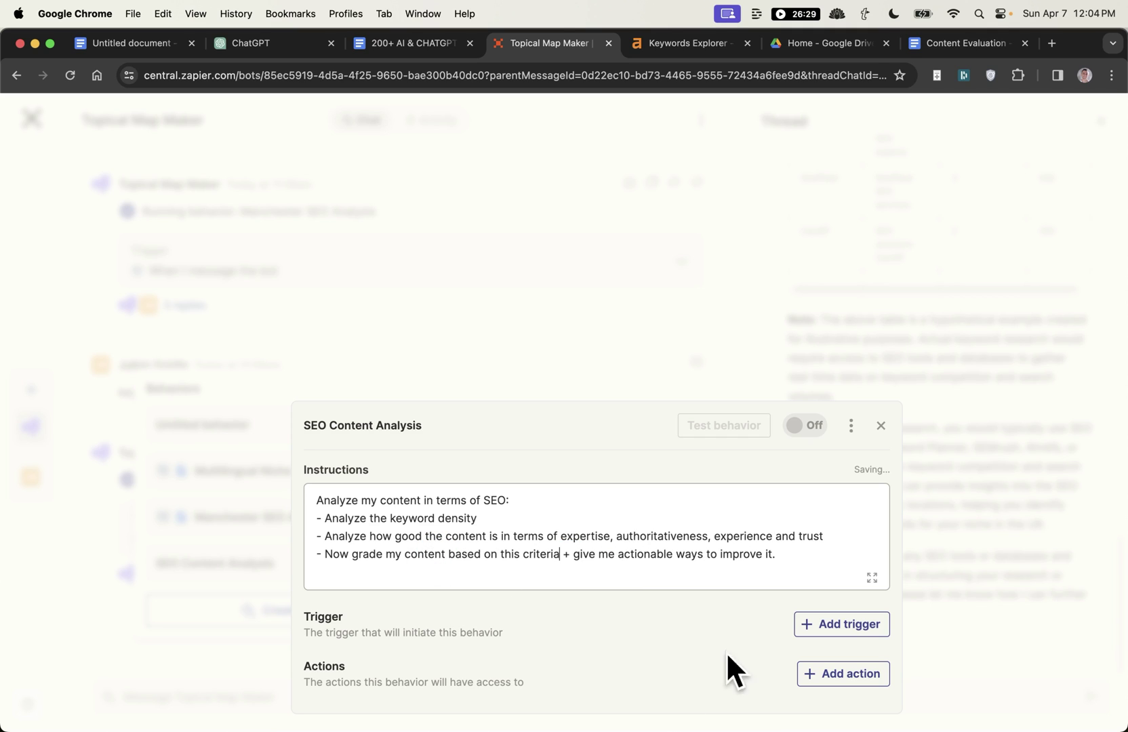
pyautogui.click(518, 600)
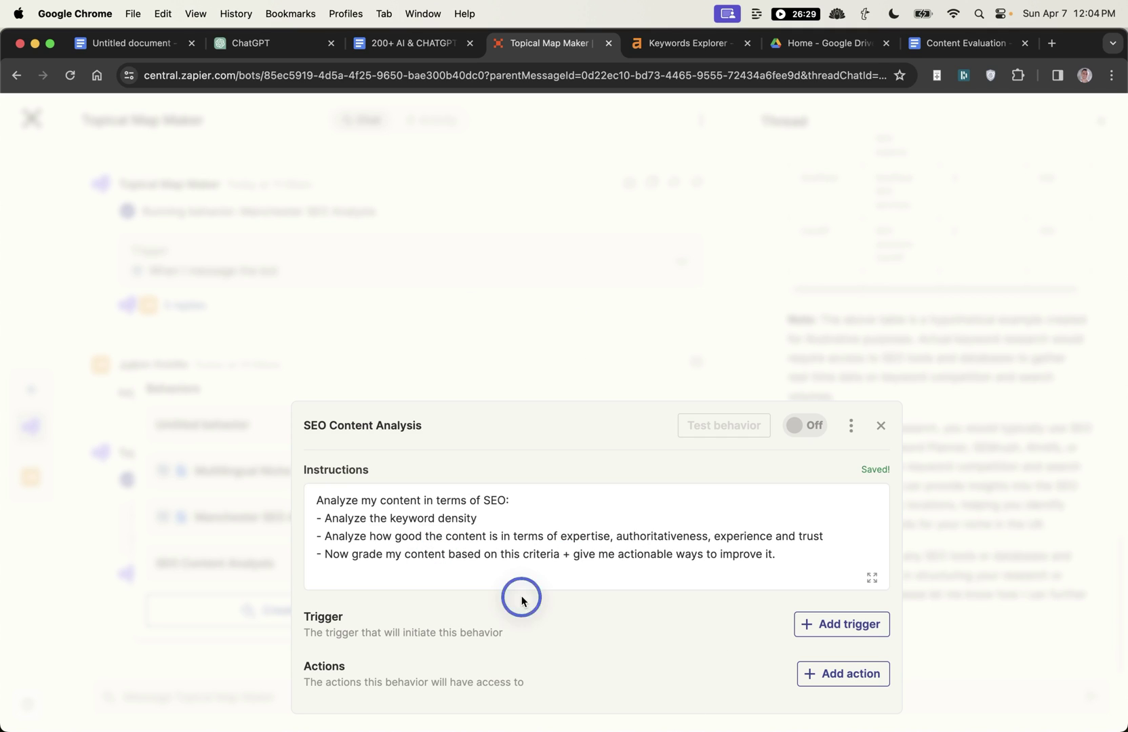
pyautogui.click(849, 624)
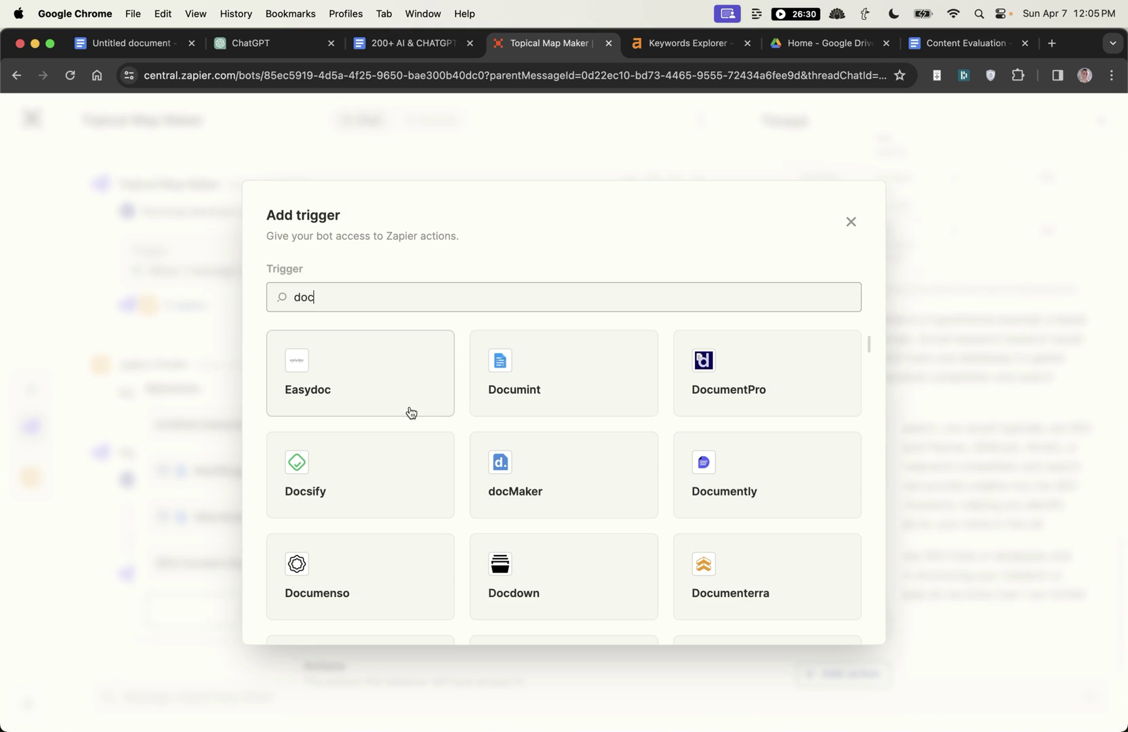
# Try a Google Docs new-document trigger for the behavior
pyautogui.scroll(-10, 641, 474)
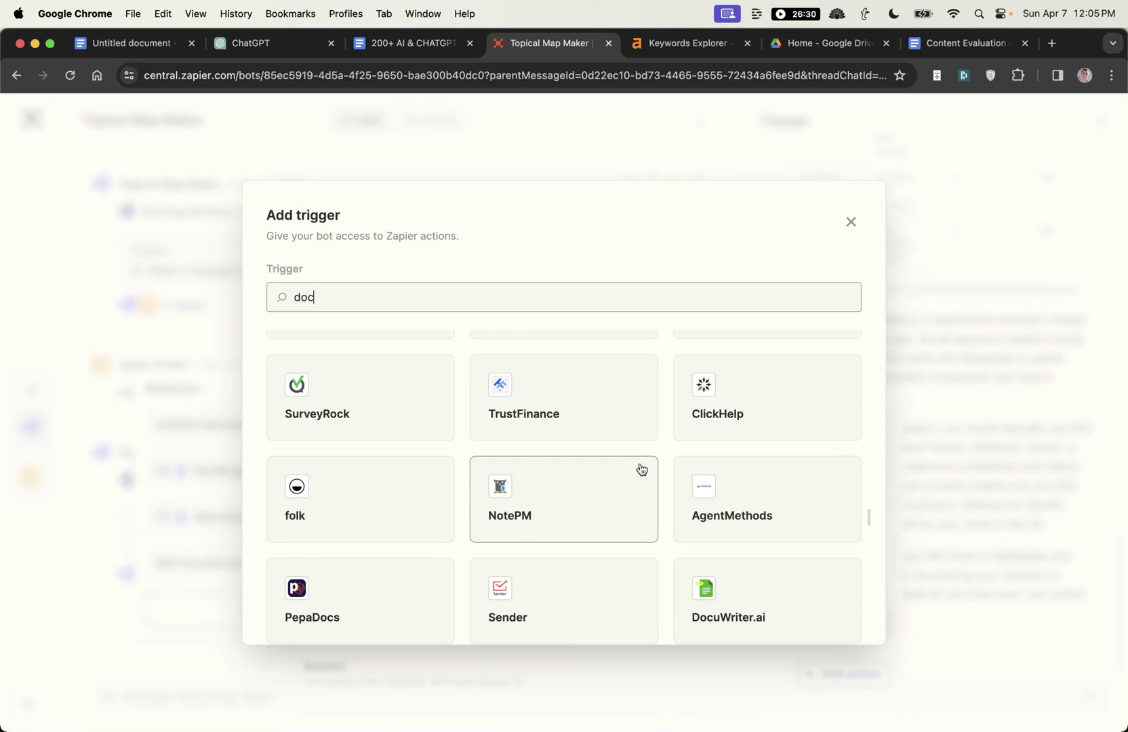
pyautogui.press('super+Left')
pyautogui.write('google')
pyautogui.click(347, 390)
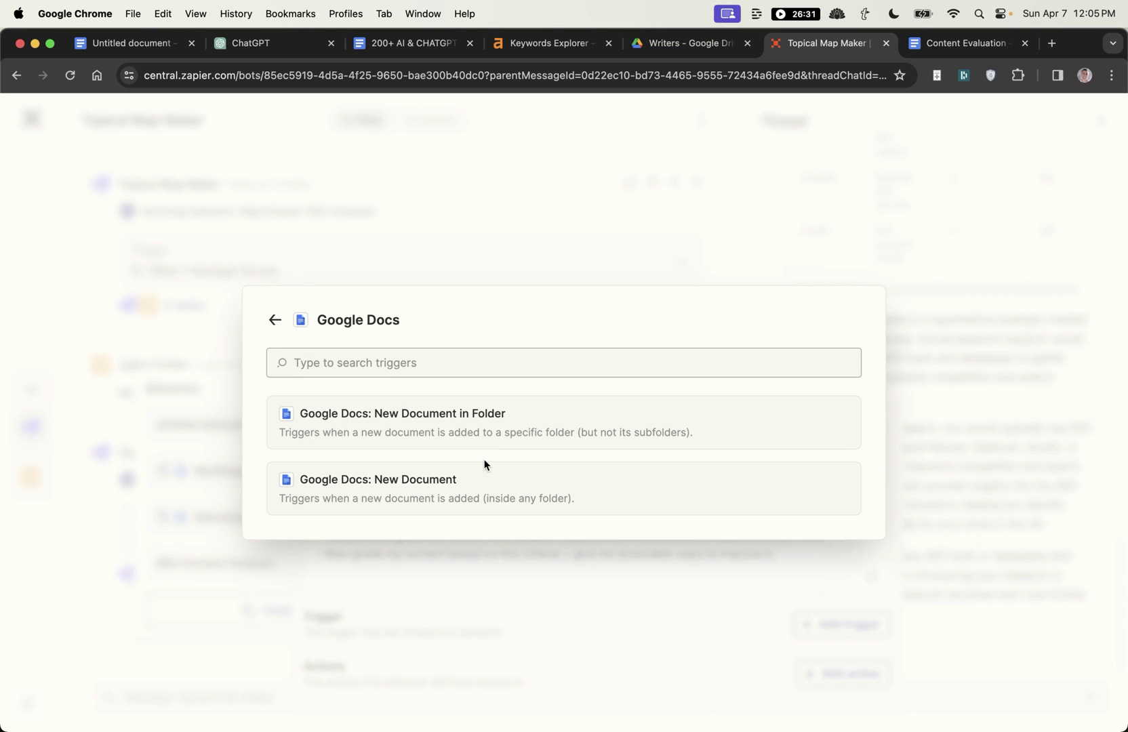
pyautogui.click(507, 495)
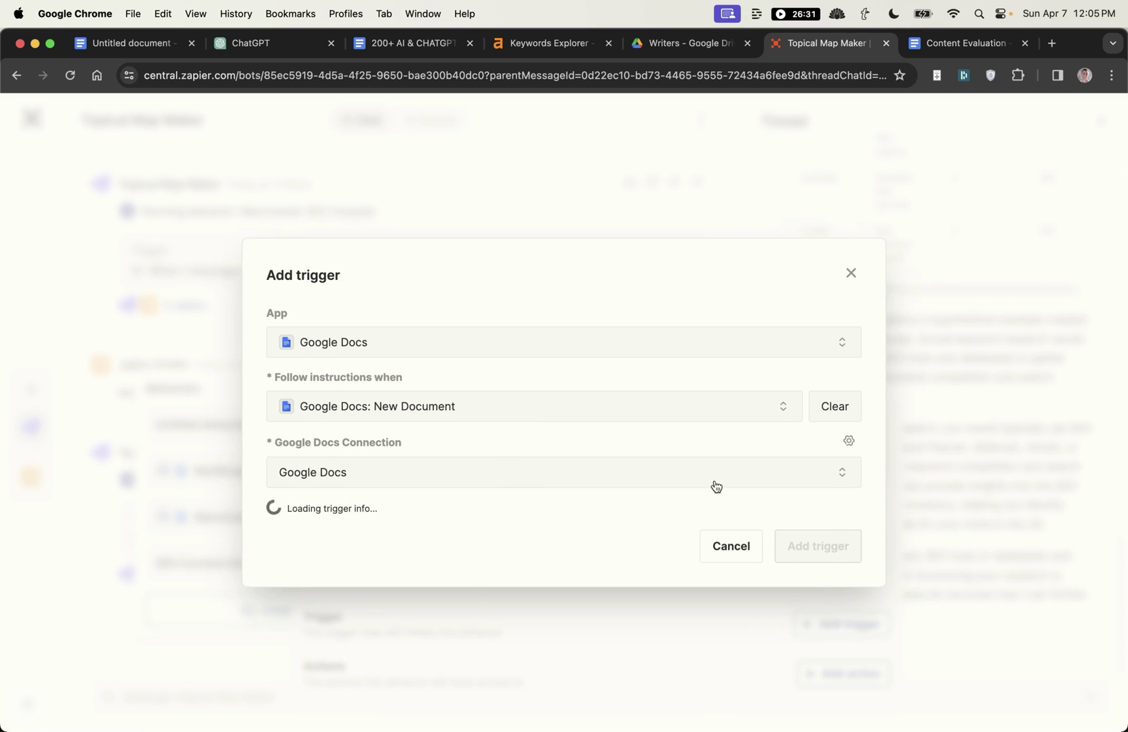
pyautogui.rightClick(856, 646)
pyautogui.click(857, 645)
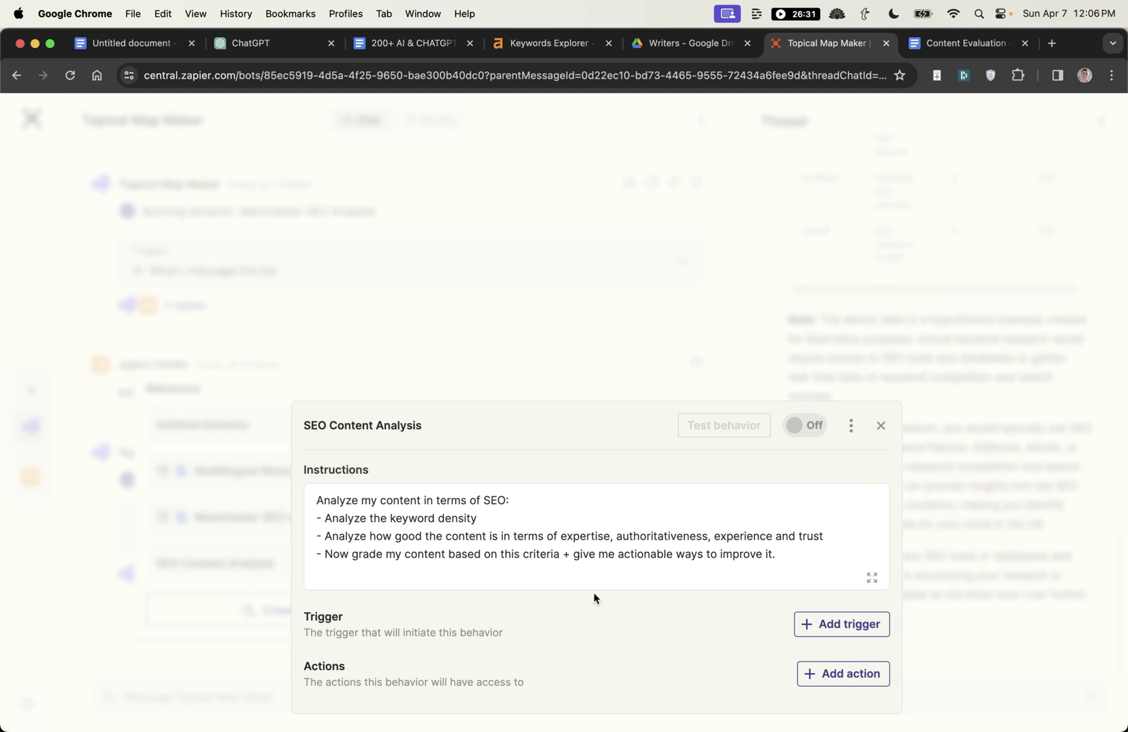
# Add a 'When I message the bot' trigger with the phrase 'analyze'
pyautogui.click(863, 637)
pyautogui.click(398, 373)
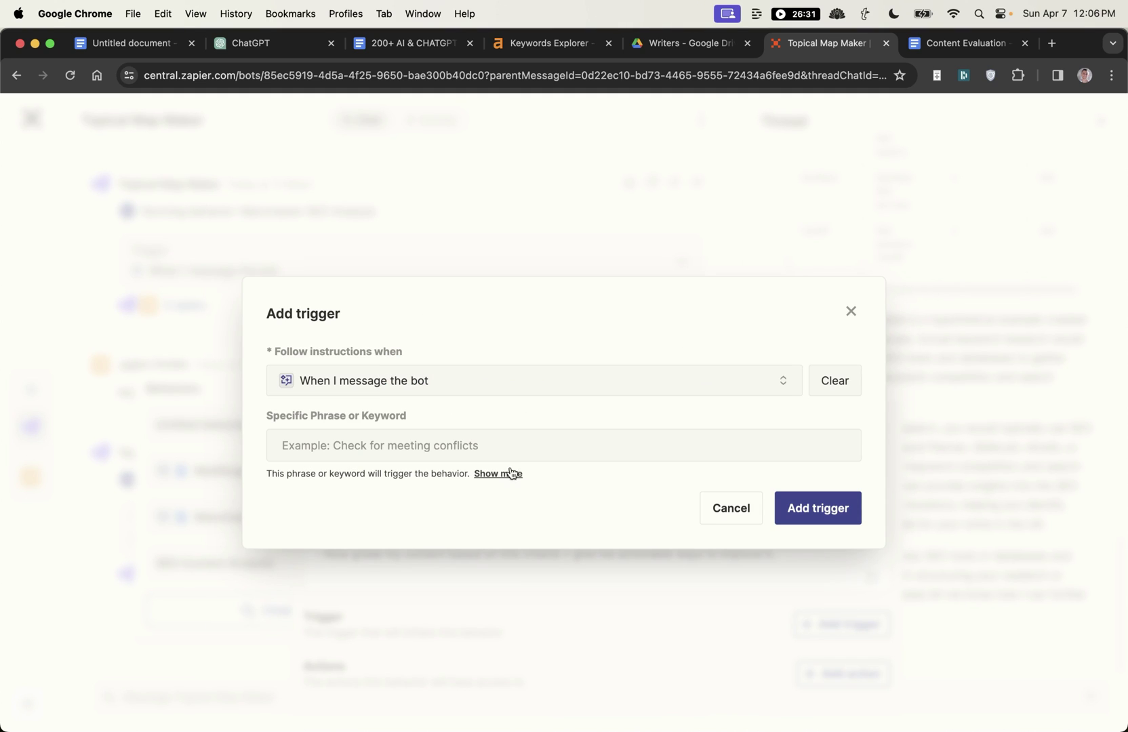
pyautogui.click(508, 445)
pyautogui.write('analyze')
pyautogui.click(819, 523)
# Switch the SEO Content Analysis behavior on and open its reply thread
pyautogui.click(804, 326)
pyautogui.click(880, 326)
pyautogui.click(160, 574)
pyautogui.click(801, 702)
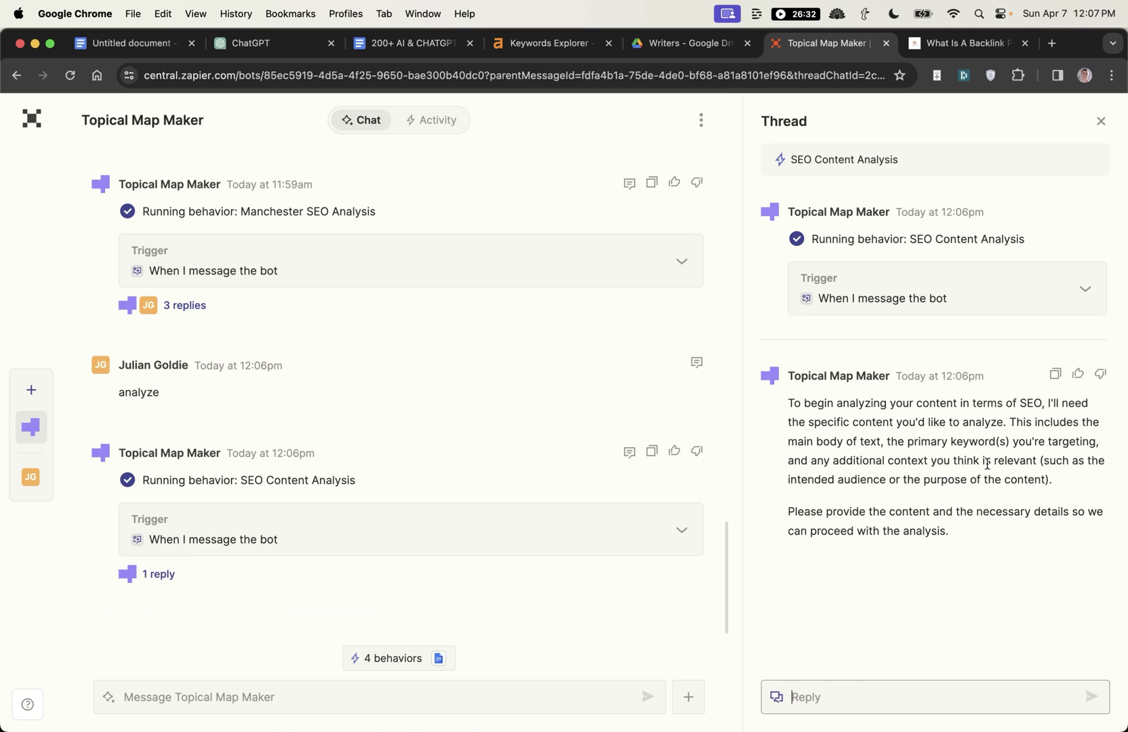
# Paste the backlink article into the reply and send it to the bot
pyautogui.press('super+v')
pyautogui.scroll(5, 870, 576)
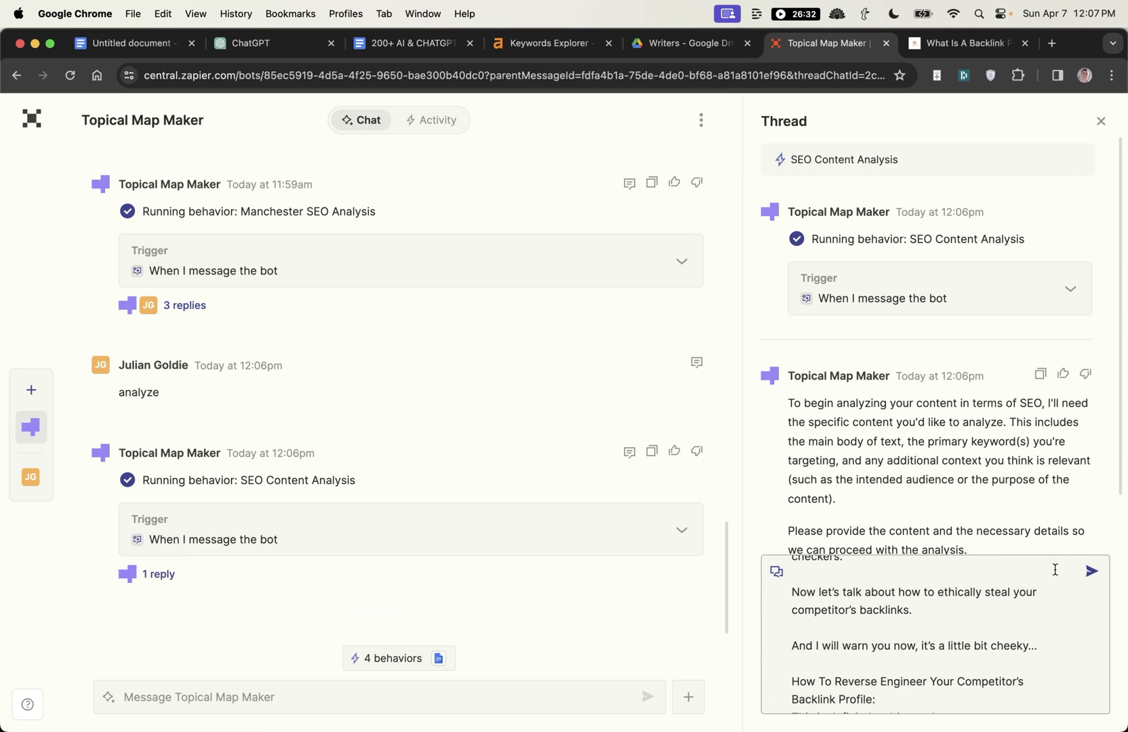
pyautogui.click(1091, 570)
pyautogui.middleClick(953, 29)
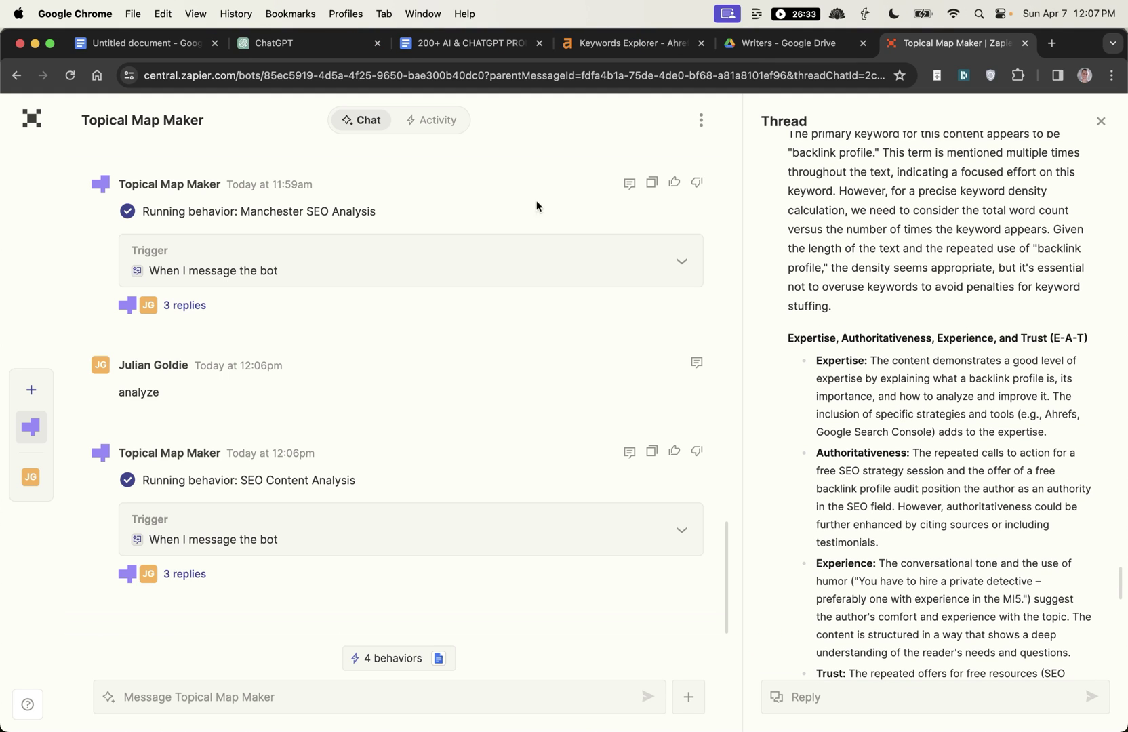
# Read the bot's keyword density, E-A-T and improvement analysis, then close the thread
pyautogui.scroll(-5, 793, 378)
pyautogui.scroll(7, 820, 313)
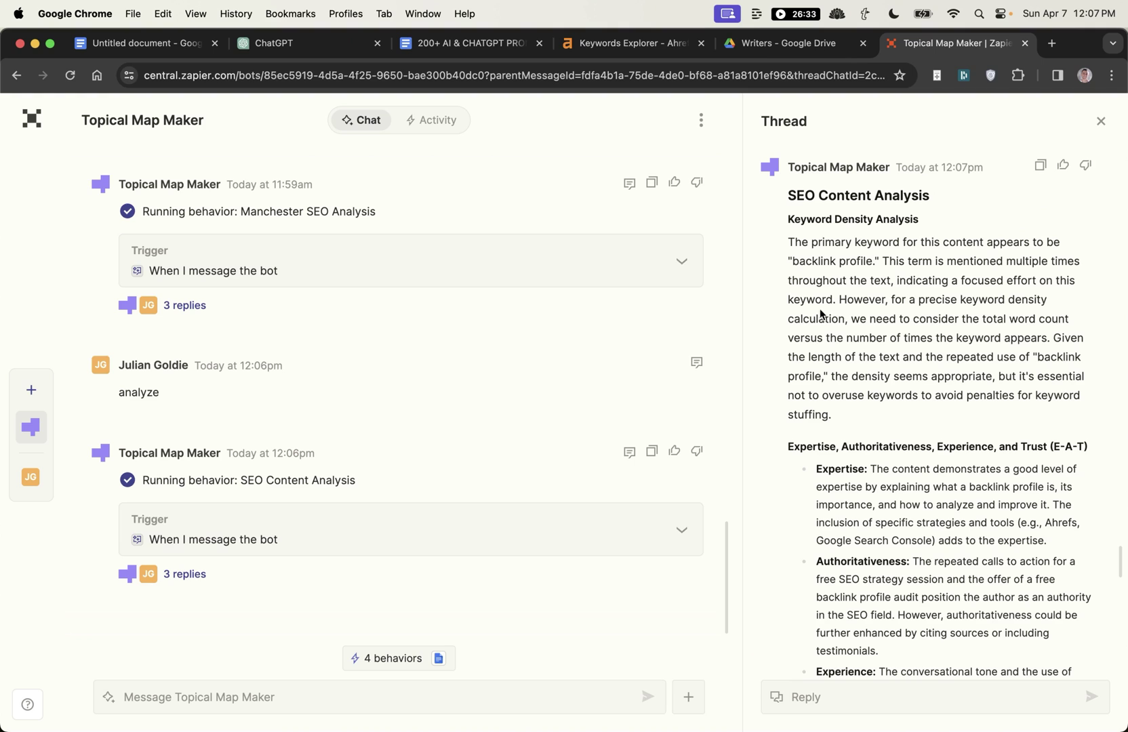
pyautogui.scroll(-12, 870, 274)
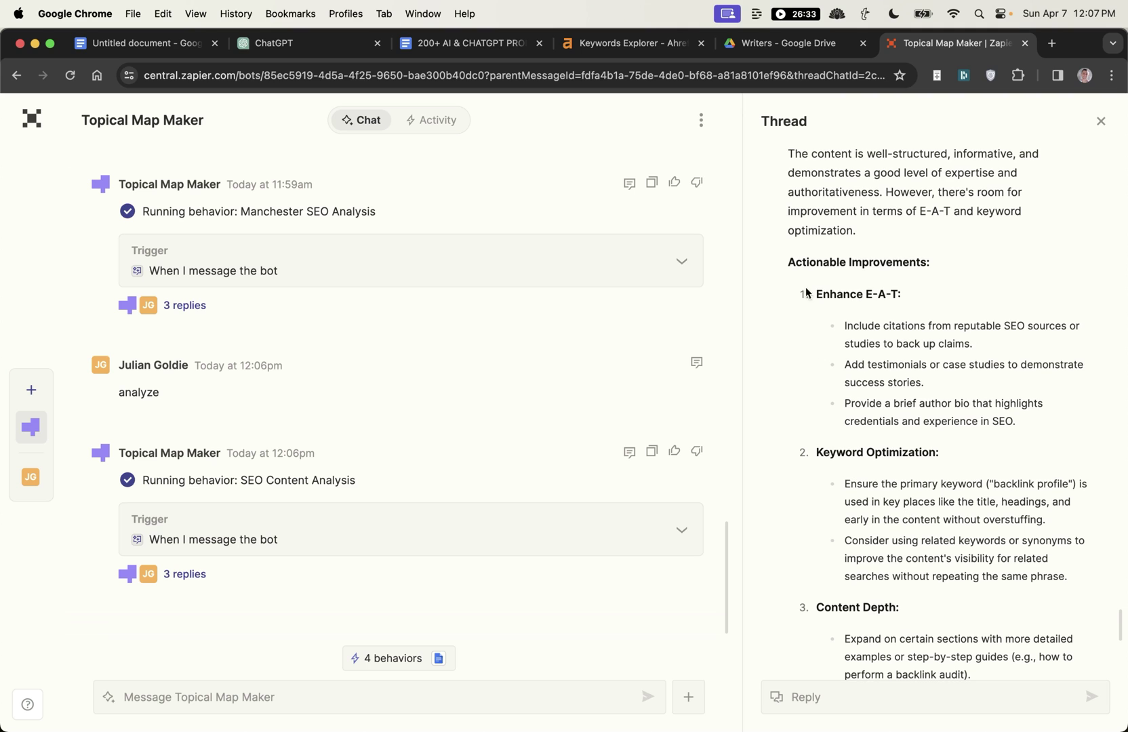
pyautogui.moveTo(797, 276); pyautogui.dragTo(929, 383)
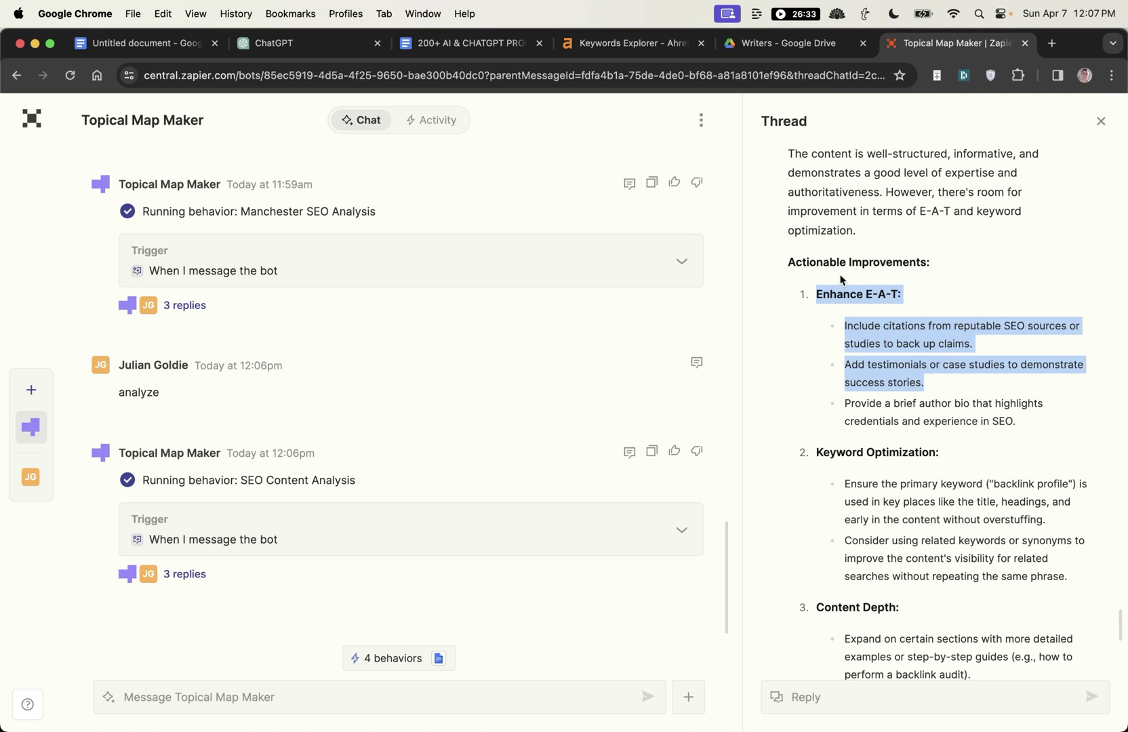
pyautogui.click(839, 472)
pyautogui.scroll(1, 925, 471)
pyautogui.scroll(10, 912, 450)
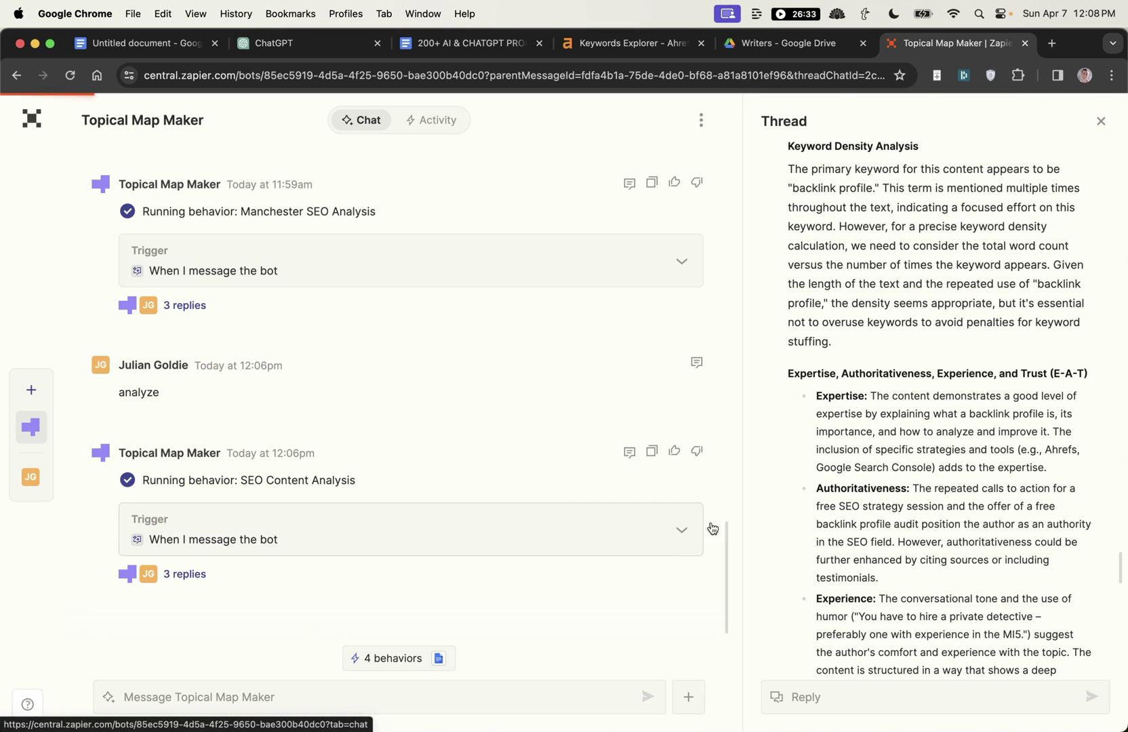
pyautogui.click(1100, 124)
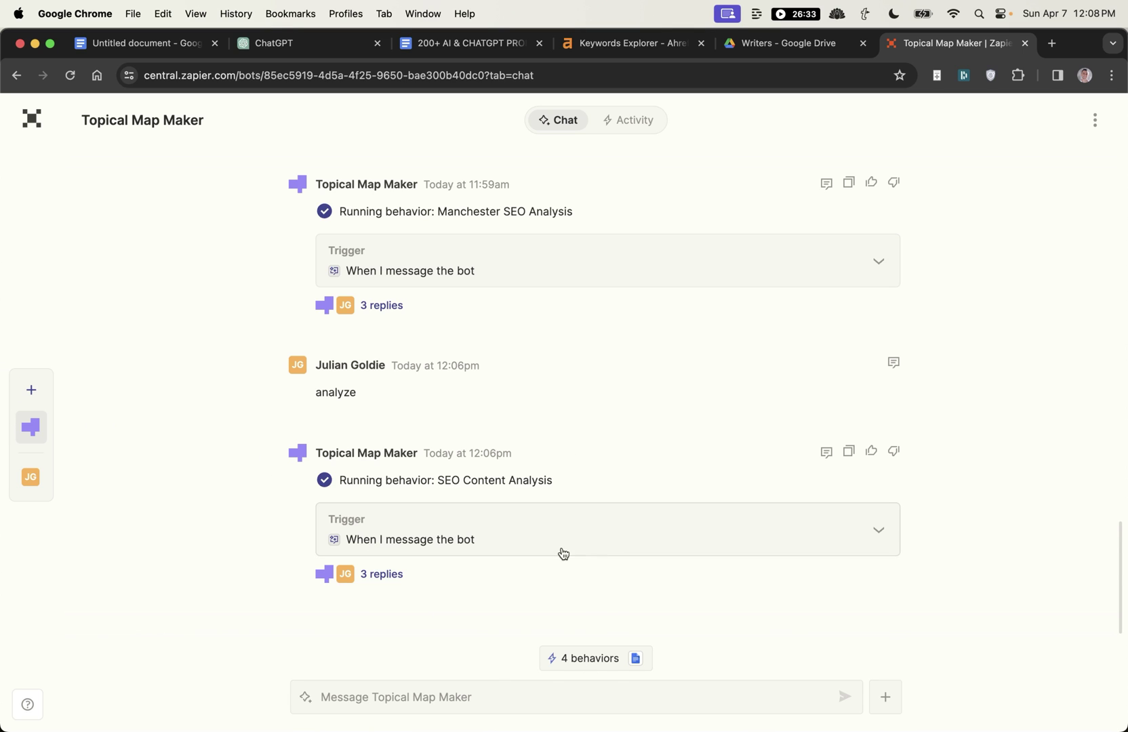
# Close the Writers - Google Drive tab and switch to the prompts document
pyautogui.scroll(20, 622, 553)
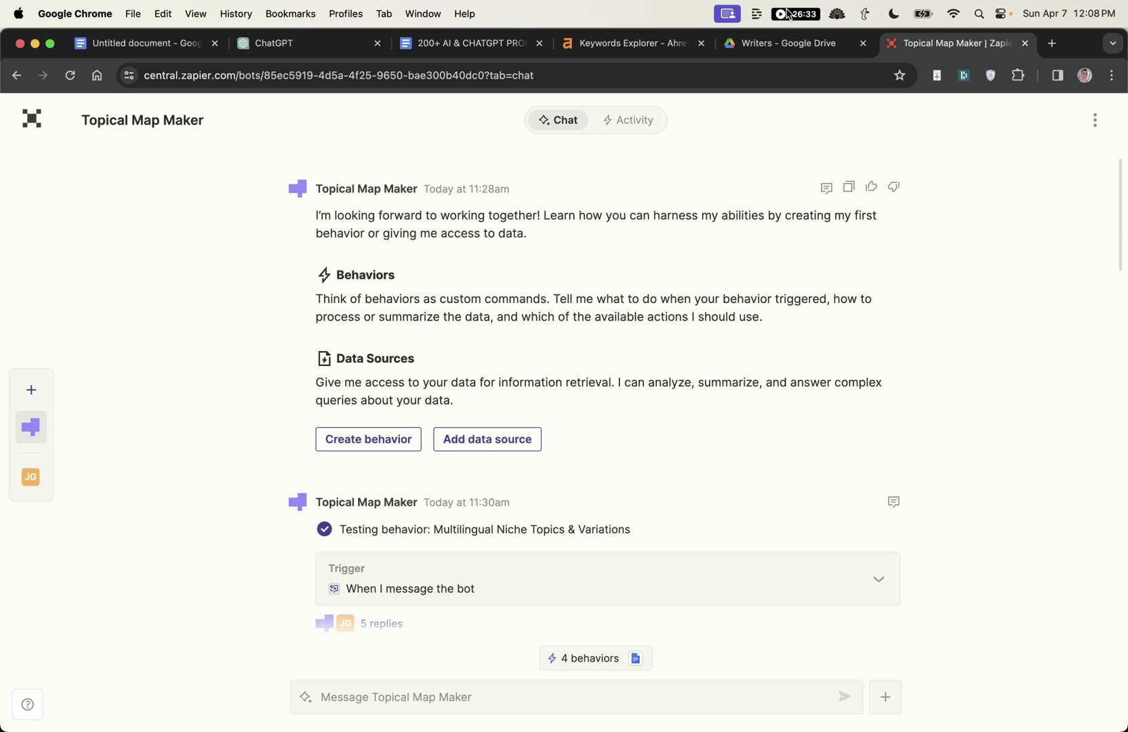
pyautogui.middleClick(805, 53)
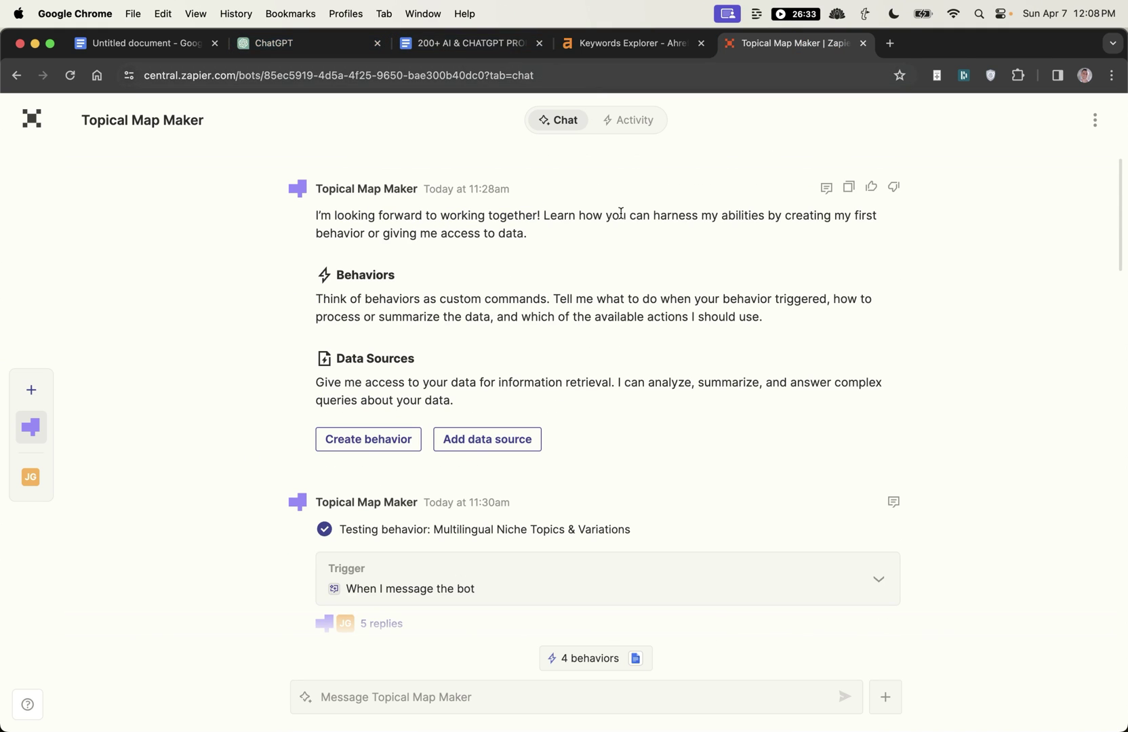
pyautogui.scroll(-10, 581, 411)
pyautogui.scroll(-10, 582, 410)
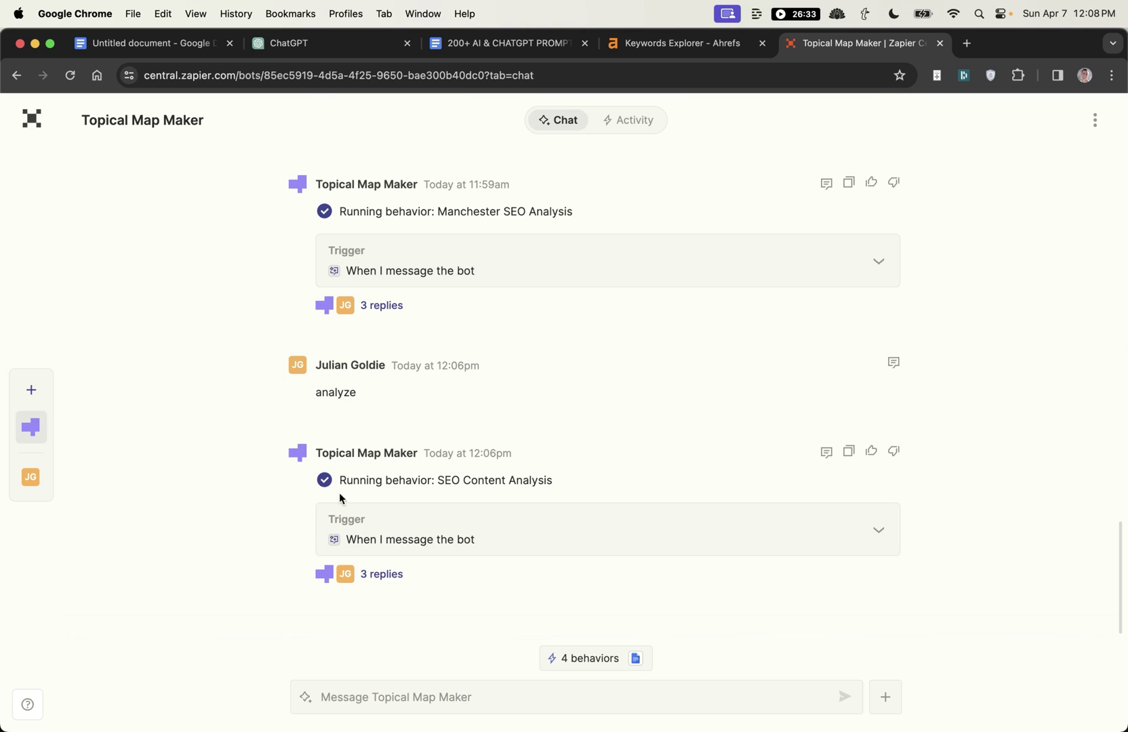
pyautogui.press('super+1')
# Scroll through the EXAMPLES, PROMPTS and SEO analysis sections of the prompts document
pyautogui.scroll(8, 500, 413)
pyautogui.scroll(3, 512, 454)
pyautogui.scroll(-5, 475, 659)
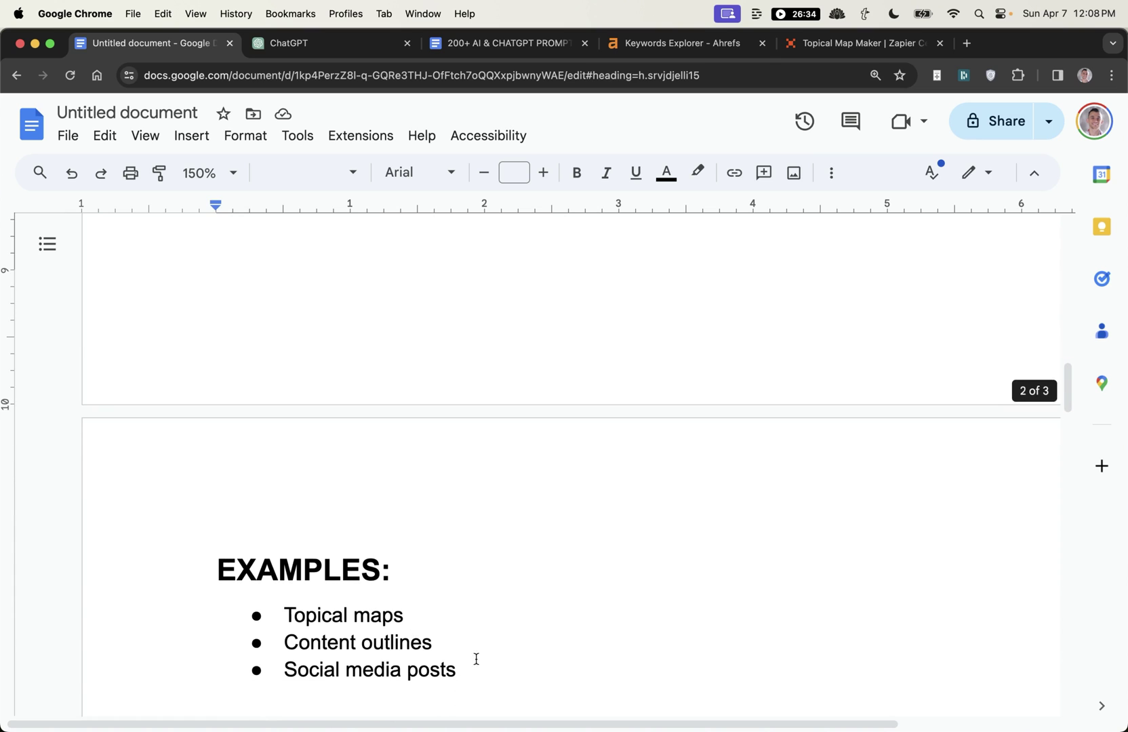
pyautogui.moveTo(483, 675); pyautogui.dragTo(223, 531)
pyautogui.click(345, 614)
pyautogui.scroll(-3, 448, 516)
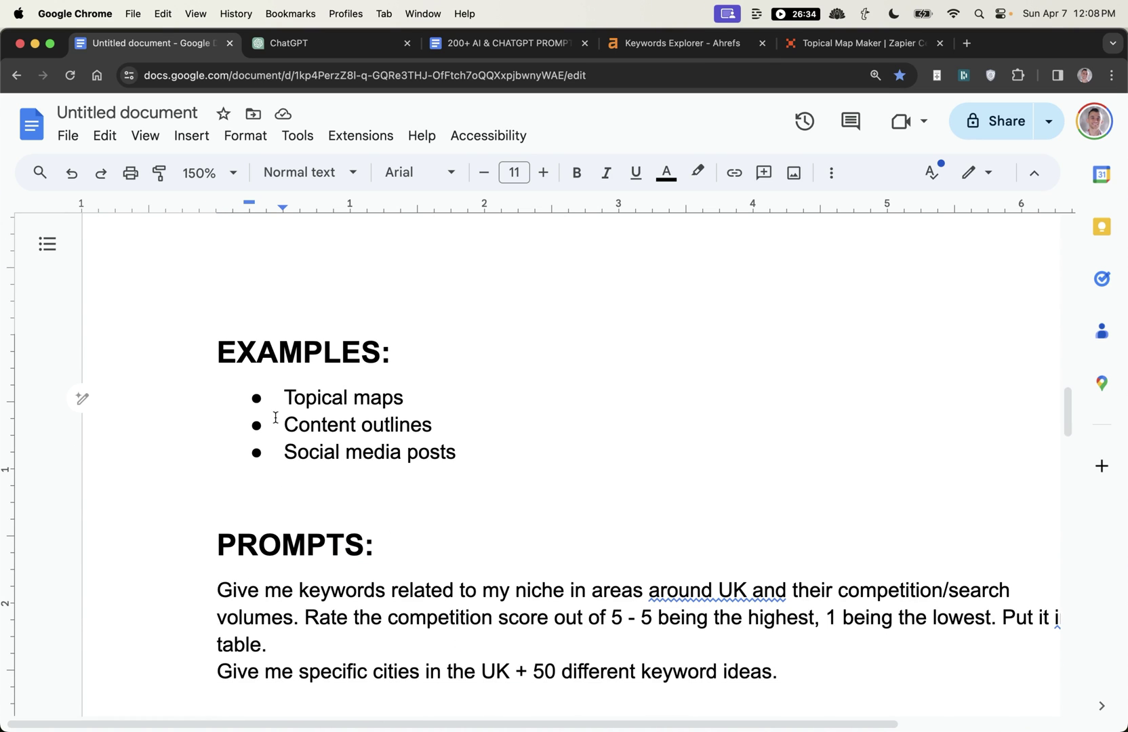
pyautogui.moveTo(455, 452); pyautogui.dragTo(241, 453)
pyautogui.scroll(5, 403, 445)
pyautogui.scroll(5, 402, 445)
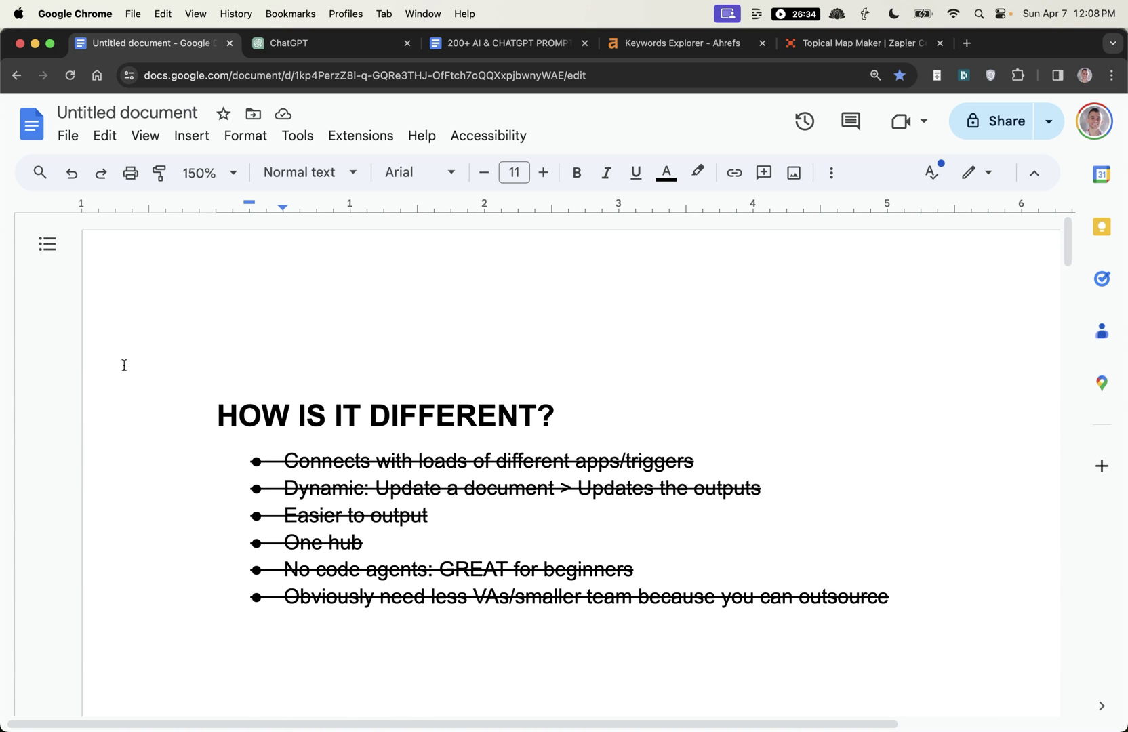
pyautogui.moveTo(186, 379); pyautogui.dragTo(24, 477)
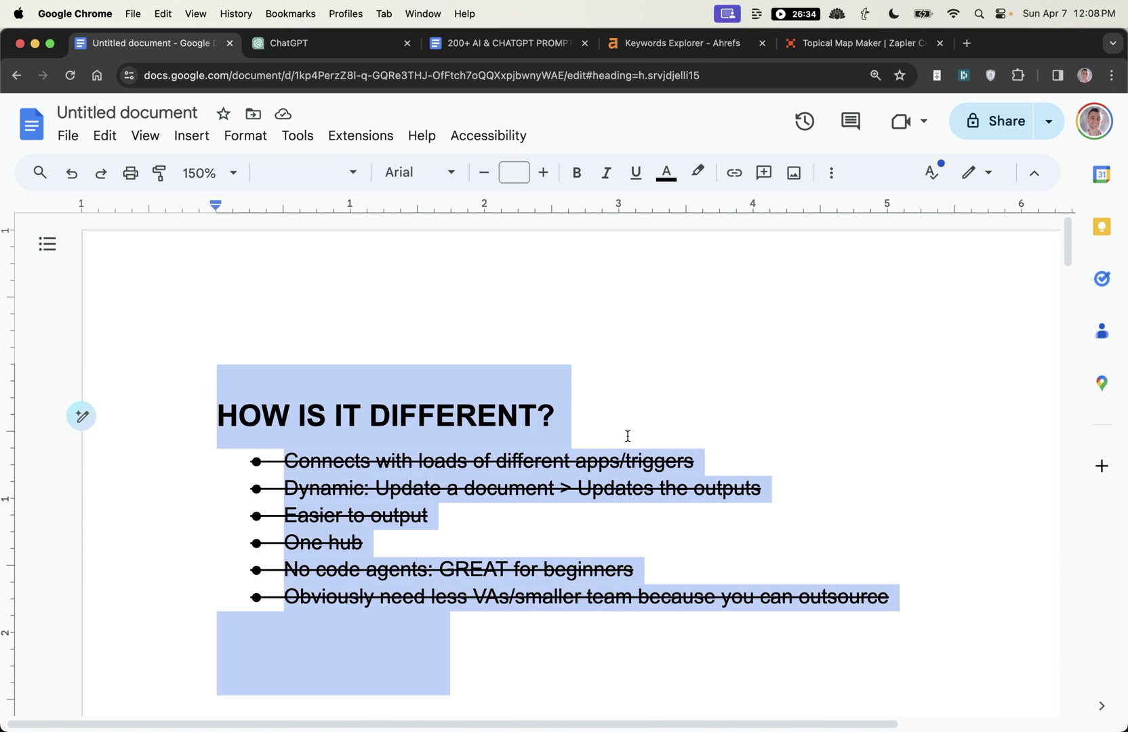
pyautogui.scroll(-10, 628, 436)
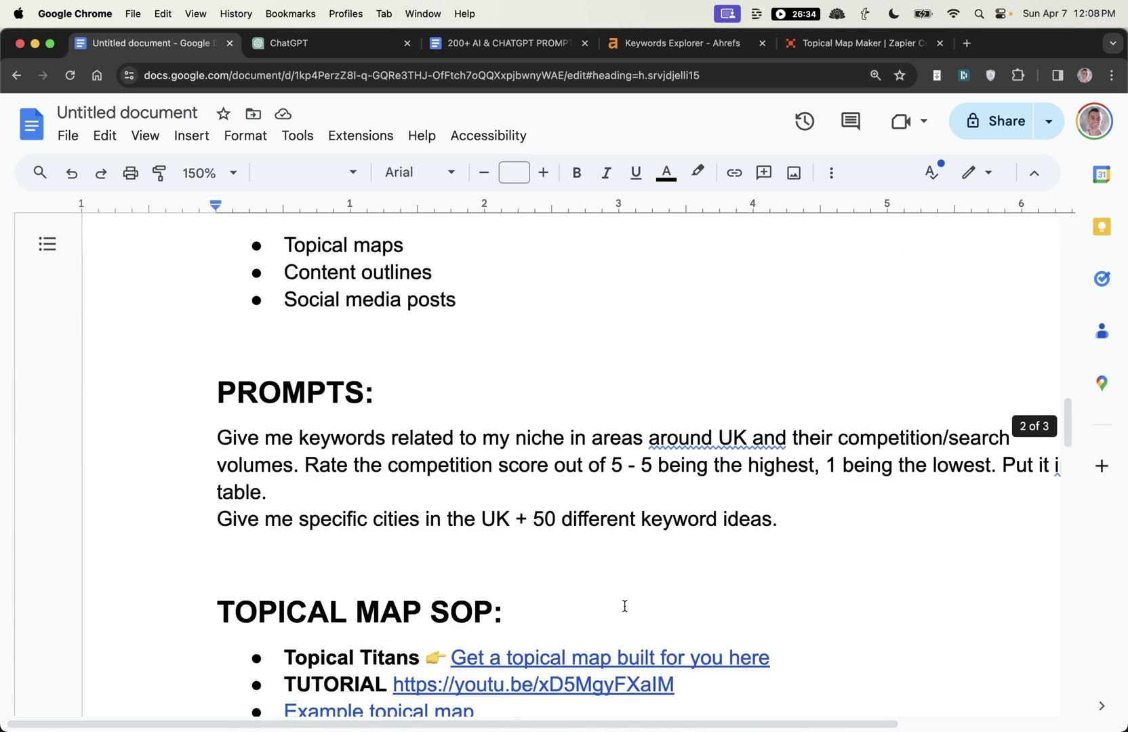
pyautogui.scroll(-5, 624, 606)
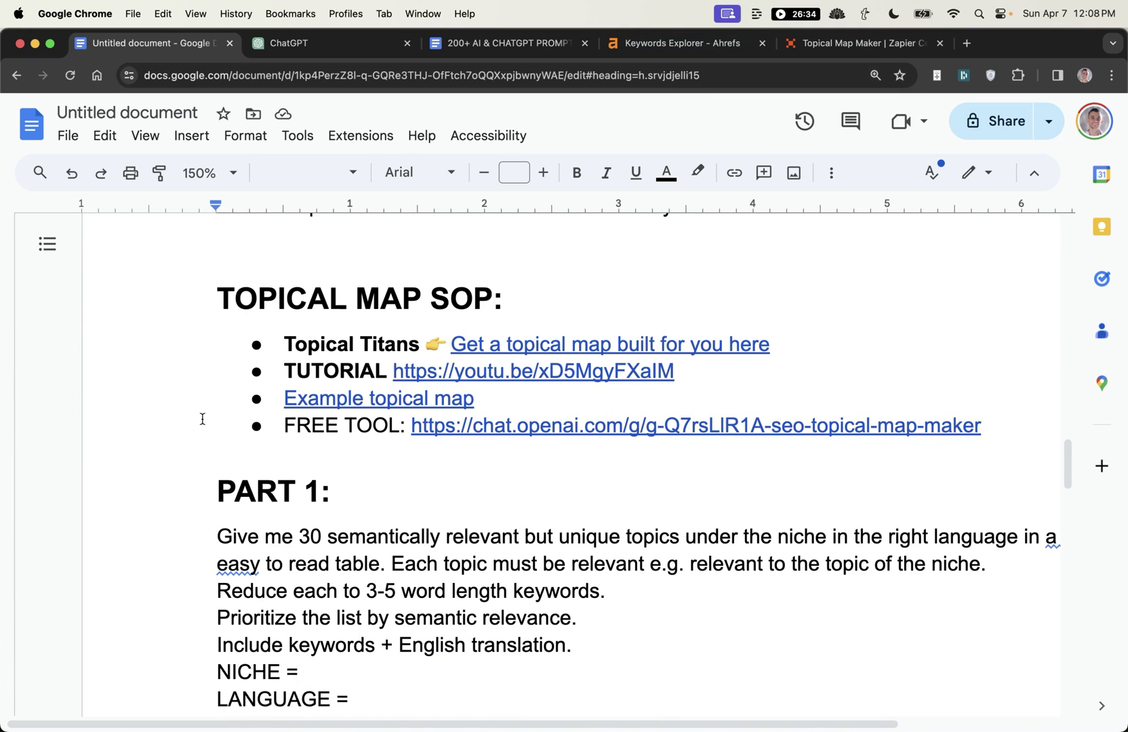
pyautogui.scroll(-10, 202, 419)
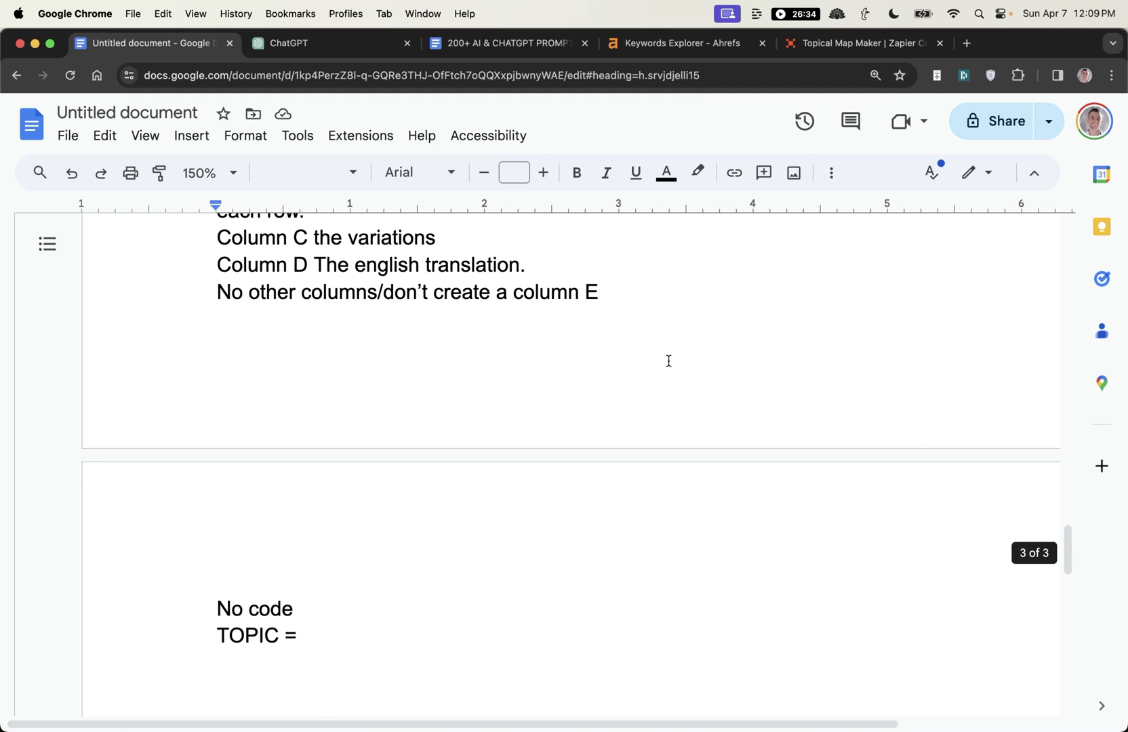
pyautogui.scroll(-5, 668, 361)
pyautogui.scroll(3, 652, 437)
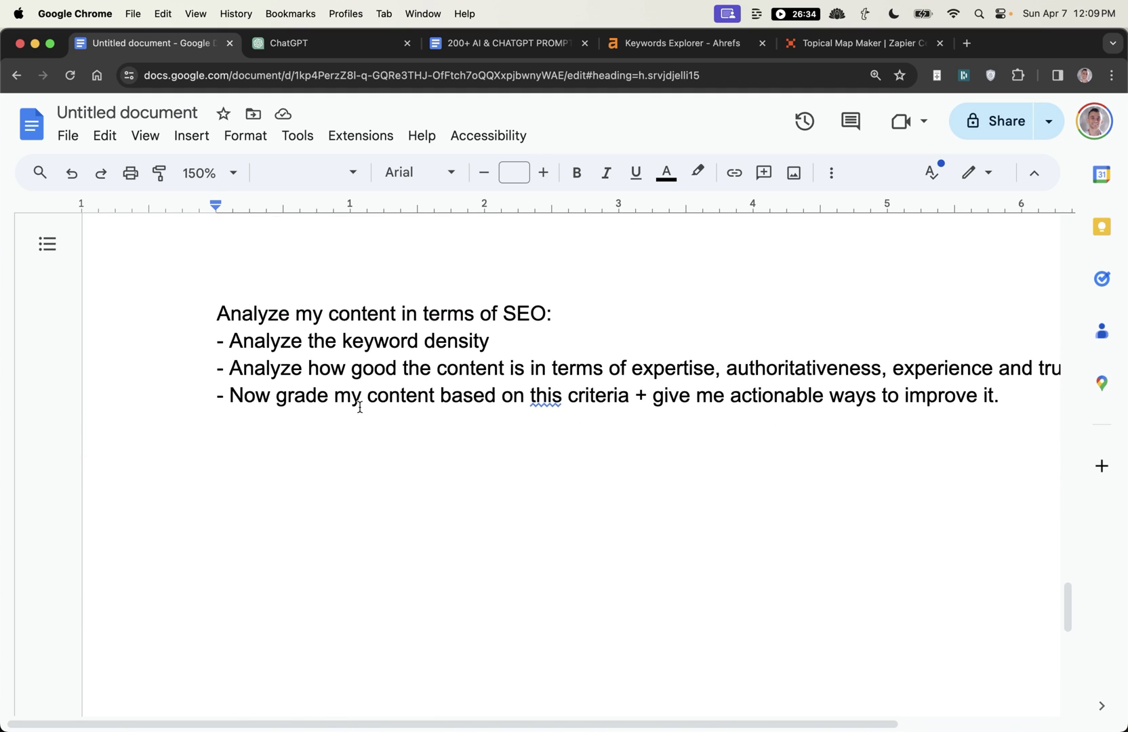
pyautogui.scroll(5, 360, 406)
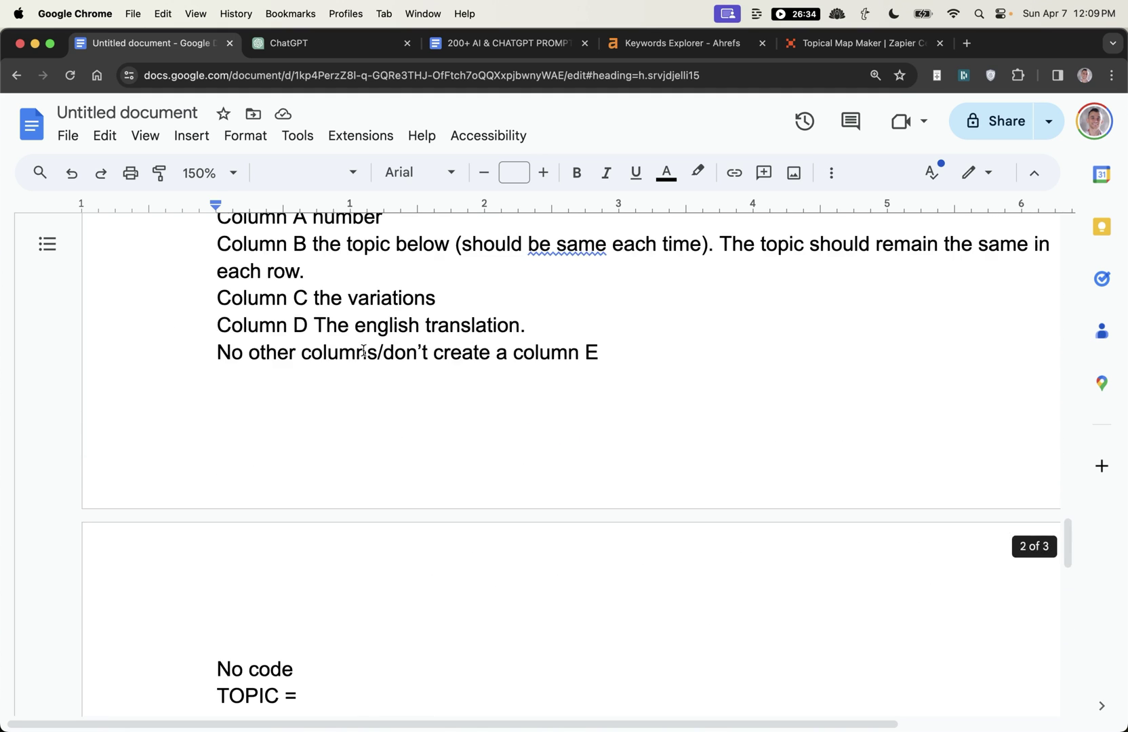
pyautogui.scroll(15, 364, 350)
# Select the keyword research prompt lines and start sharing the document
pyautogui.tripleClick(533, 549)
pyautogui.hotkey('shift', 'Down')
pyautogui.scroll(15, 639, 356)
pyautogui.click(994, 134)
# Create an 'AI Agents' category with a 'Zapier Central' lesson in the FREE SEO Course
pyautogui.click(674, 496)
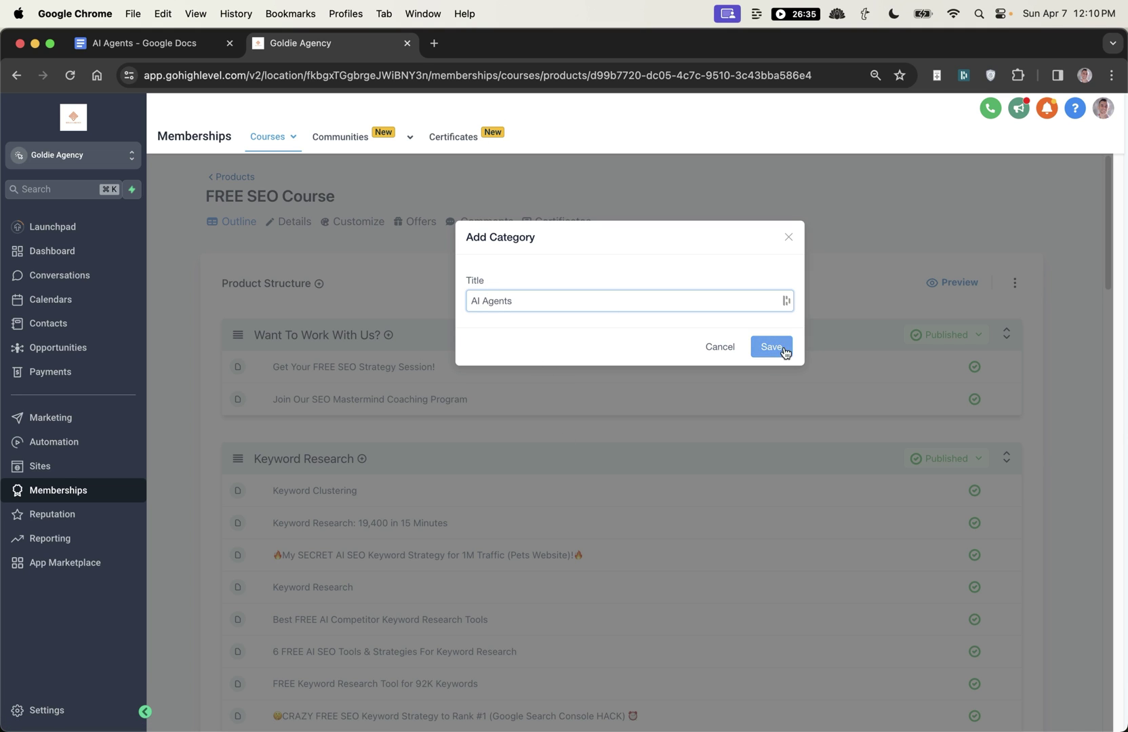
pyautogui.click(773, 347)
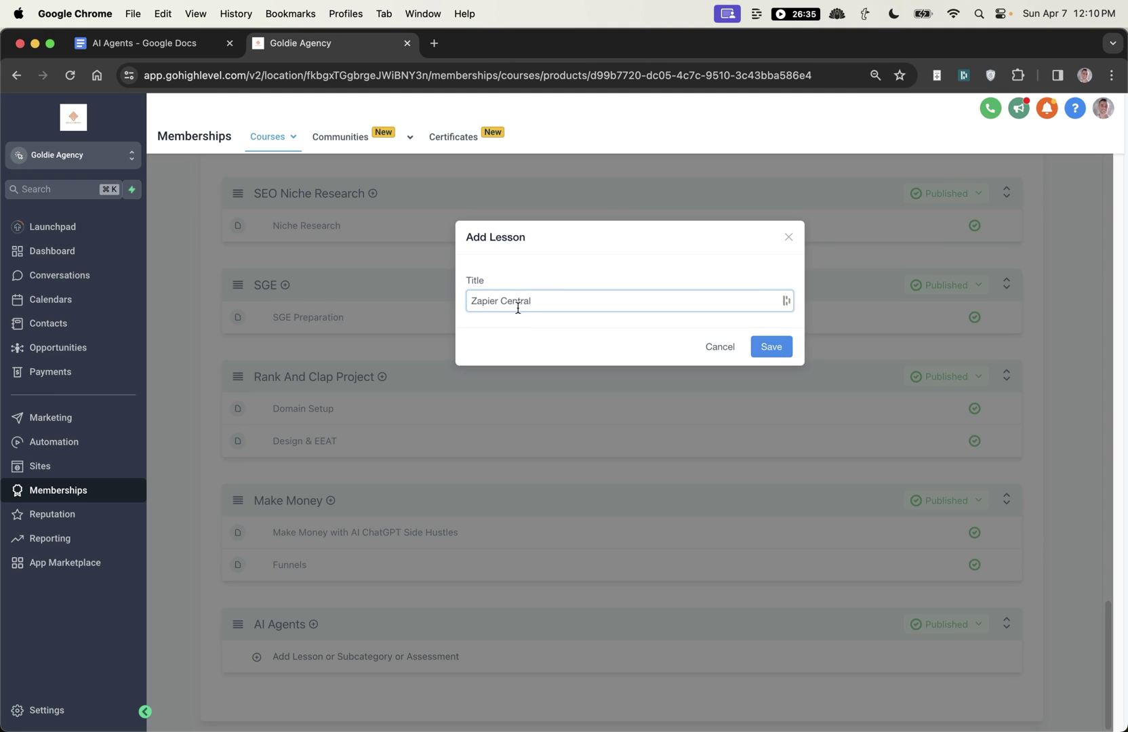
pyautogui.click(773, 346)
# Open the Zapier Central lesson and save it
pyautogui.click(318, 657)
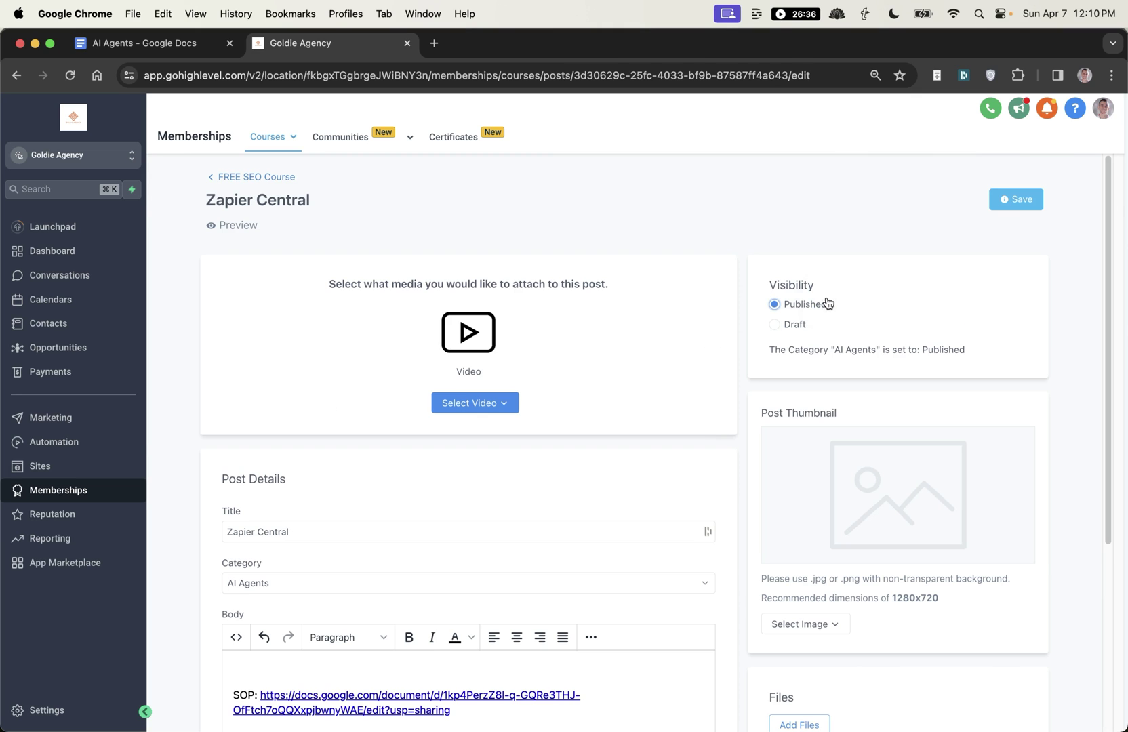
pyautogui.scroll(-4, 885, 377)
pyautogui.scroll(4, 797, 363)
pyautogui.click(1013, 199)
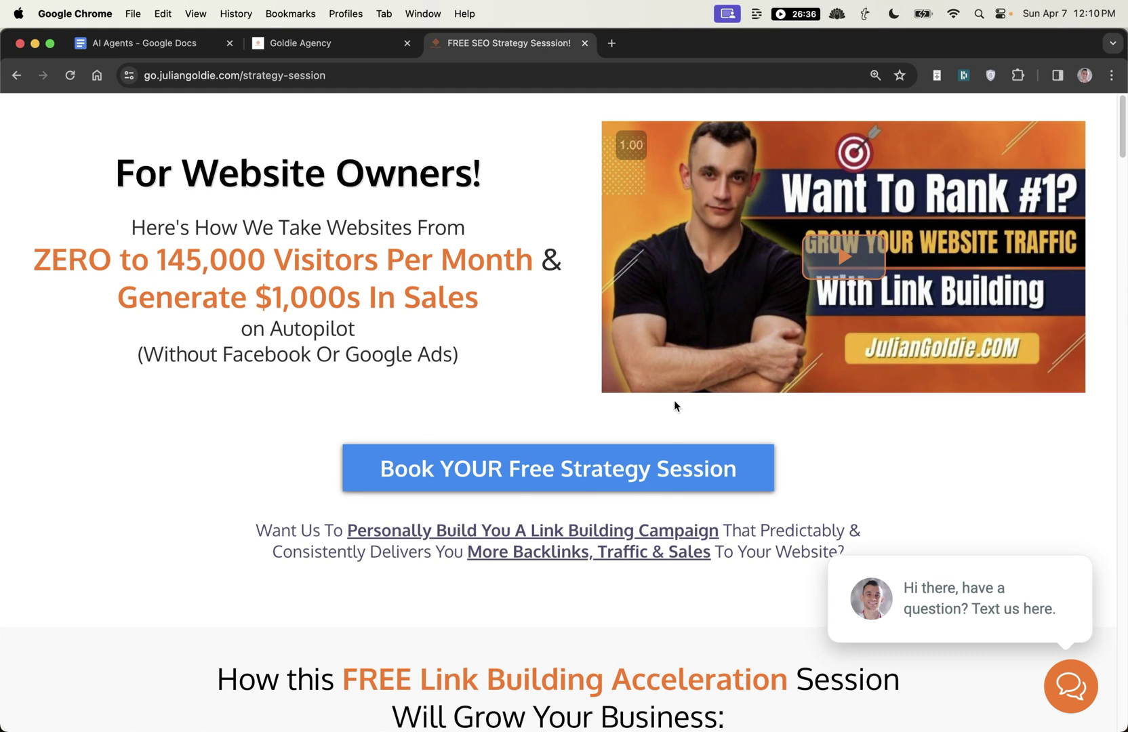
pyautogui.scroll(-3, 670, 495)
pyautogui.scroll(3, 506, 428)
pyautogui.moveTo(99, 138); pyautogui.dragTo(539, 370)
pyautogui.click(532, 356)
pyautogui.scroll(-4, 517, 426)
pyautogui.scroll(-7, 515, 420)
pyautogui.scroll(-2, 603, 415)
pyautogui.scroll(4, 927, 387)
pyautogui.moveTo(765, 216); pyautogui.dragTo(919, 261)
pyautogui.click(919, 261)
pyautogui.moveTo(71, 214); pyautogui.dragTo(244, 238)
pyautogui.scroll(8, 276, 319)
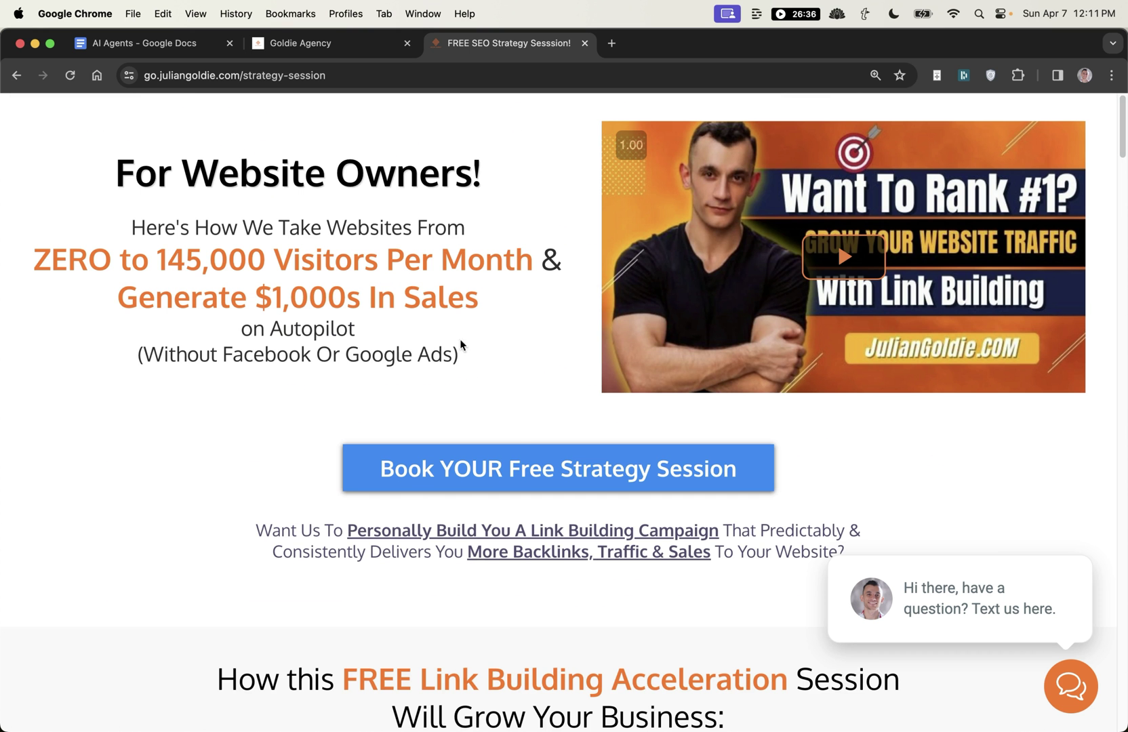